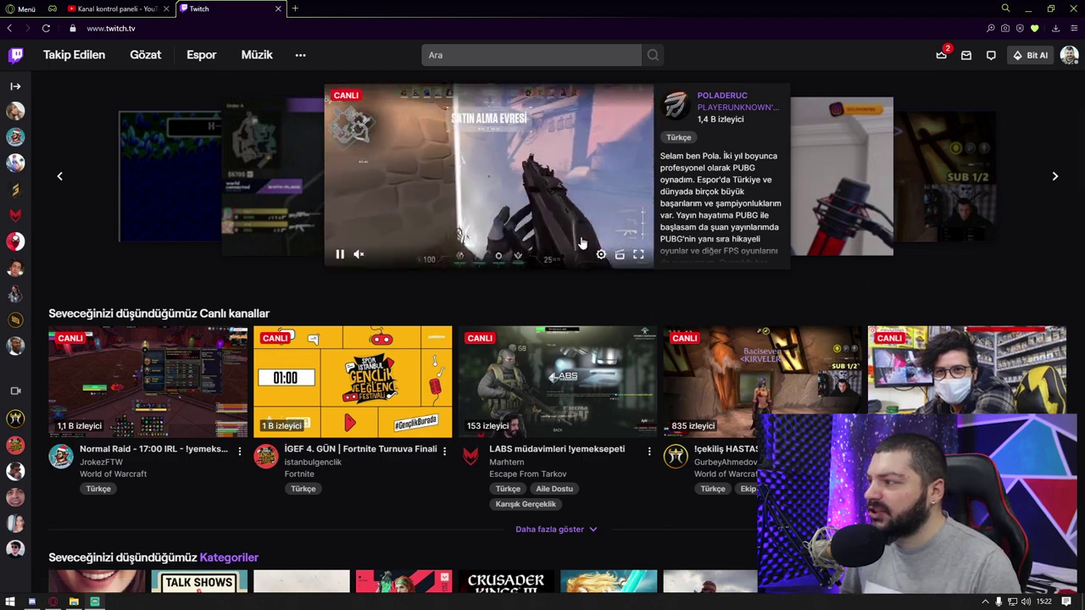
# - Open the channel's Yayıncı Paneli from the Twitch account options
pyautogui.click(1069, 56)
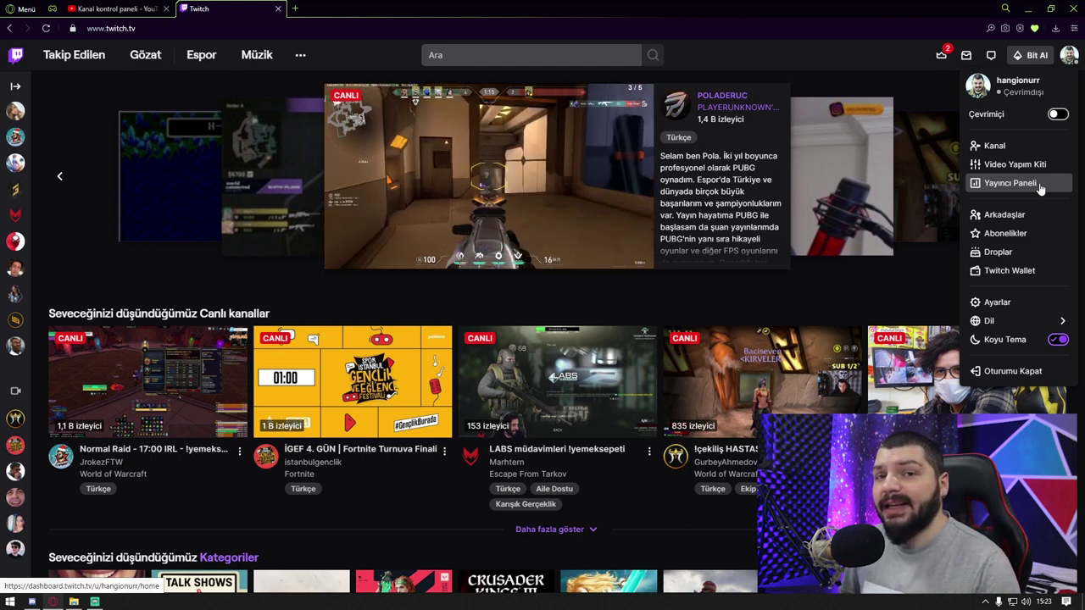
pyautogui.click(1040, 186)
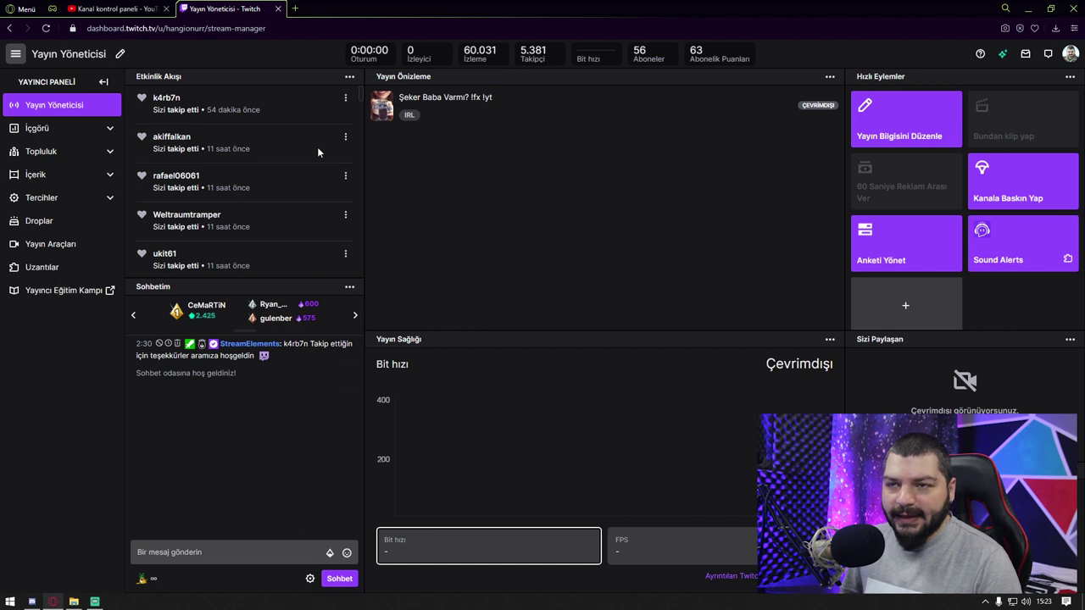
# - Remove the Yayın Sağlığı and Sizi Paylaşan panels from the Yayın Yöneticisi layout and move Etkinlik Akışı below Sohbetim
pyautogui.click(120, 54)
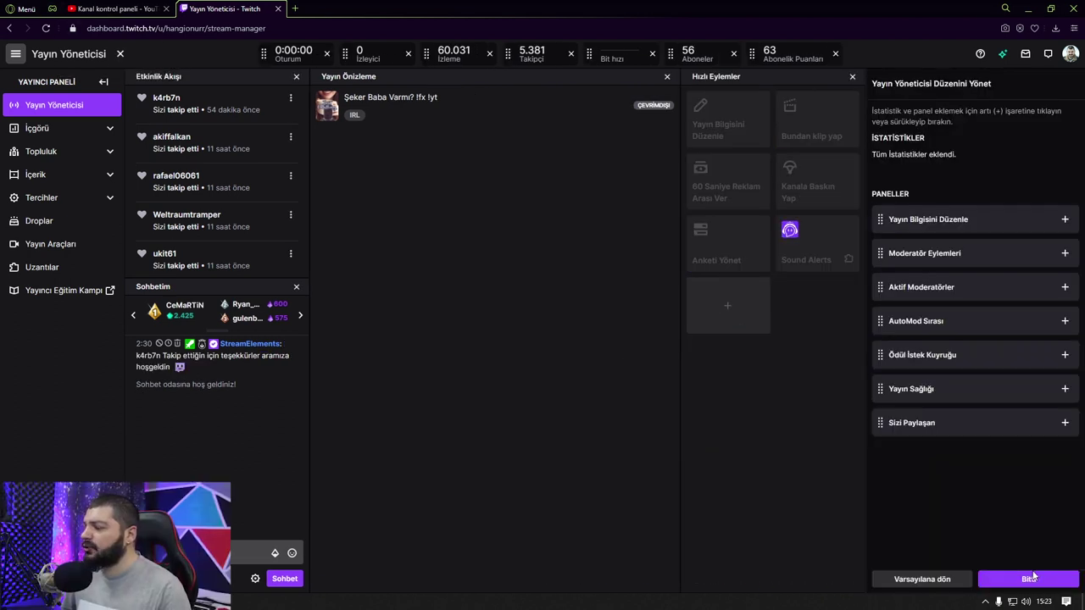
pyautogui.click(1031, 579)
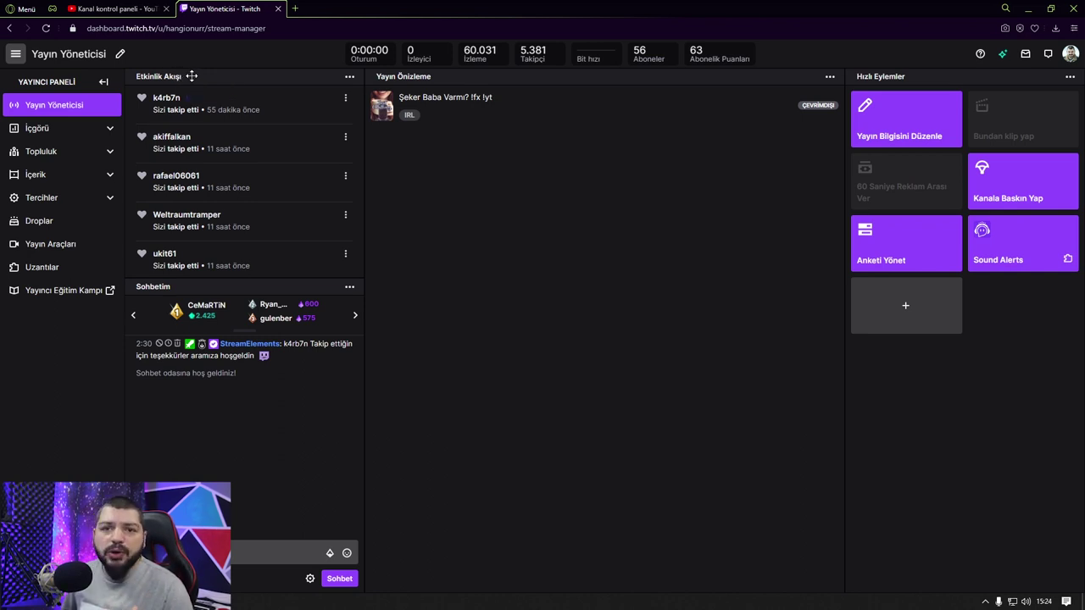
pyautogui.moveTo(194, 77); pyautogui.dragTo(166, 458)
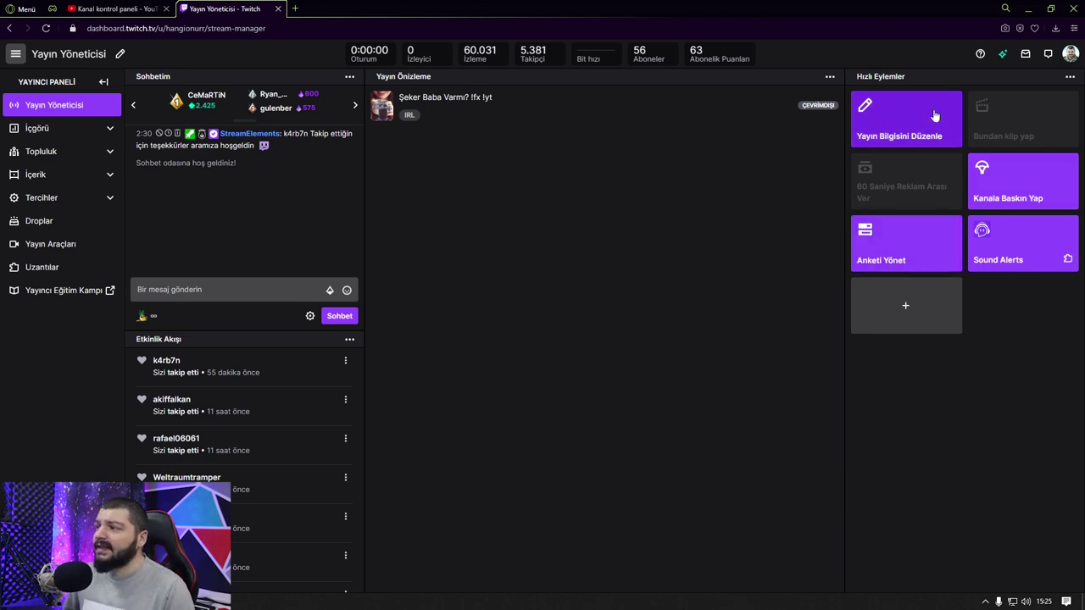
# - Open Yayın Bilgisini Düzenle and highlight the stream title and the go-live notification text for review
pyautogui.click(896, 124)
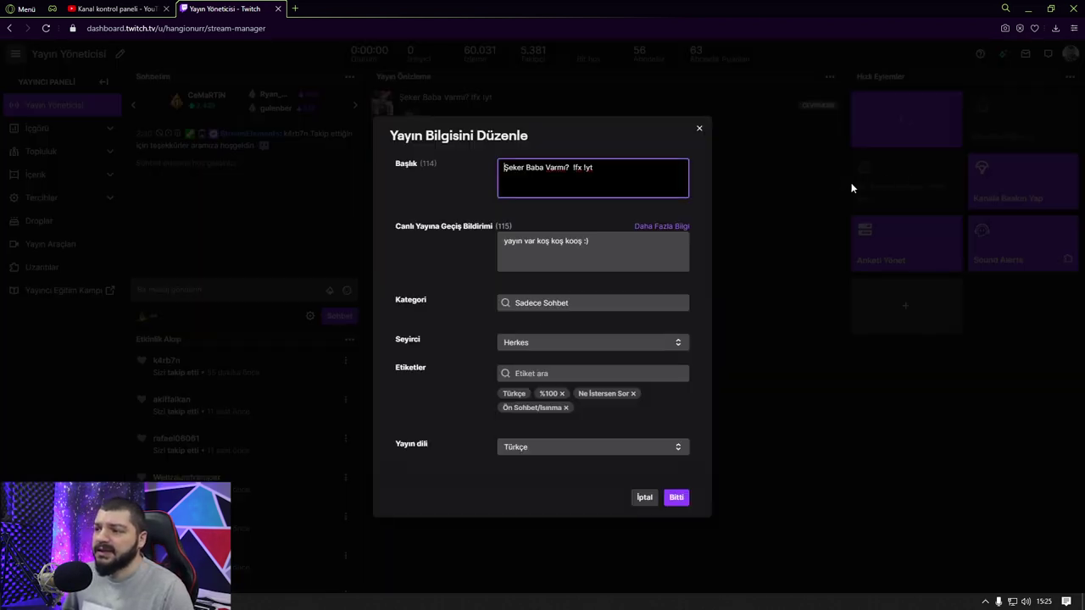
pyautogui.moveTo(569, 167); pyautogui.dragTo(327, 162)
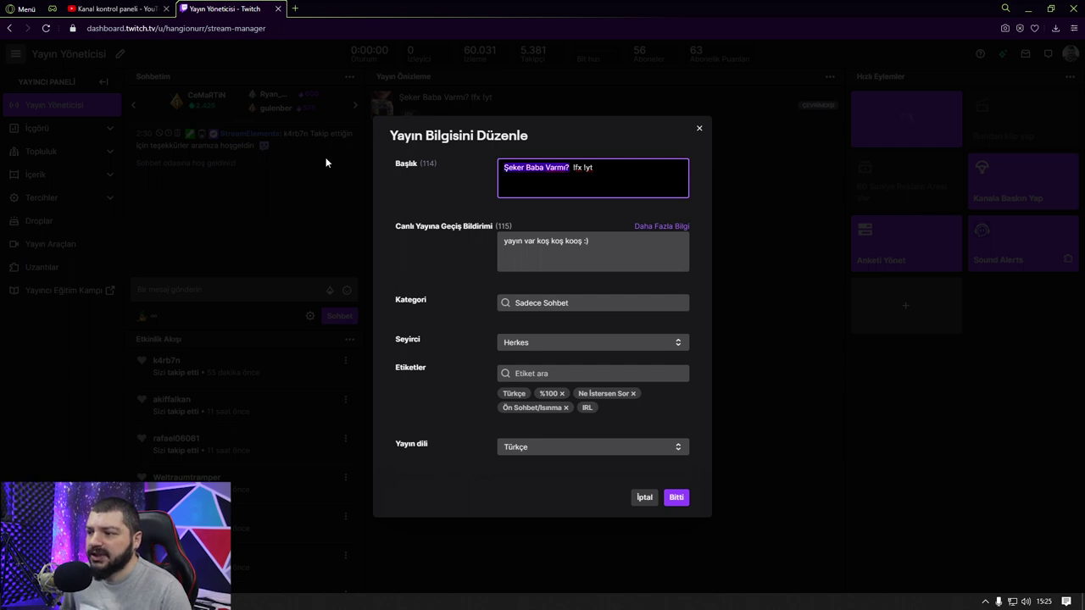
pyautogui.moveTo(576, 270); pyautogui.dragTo(502, 240)
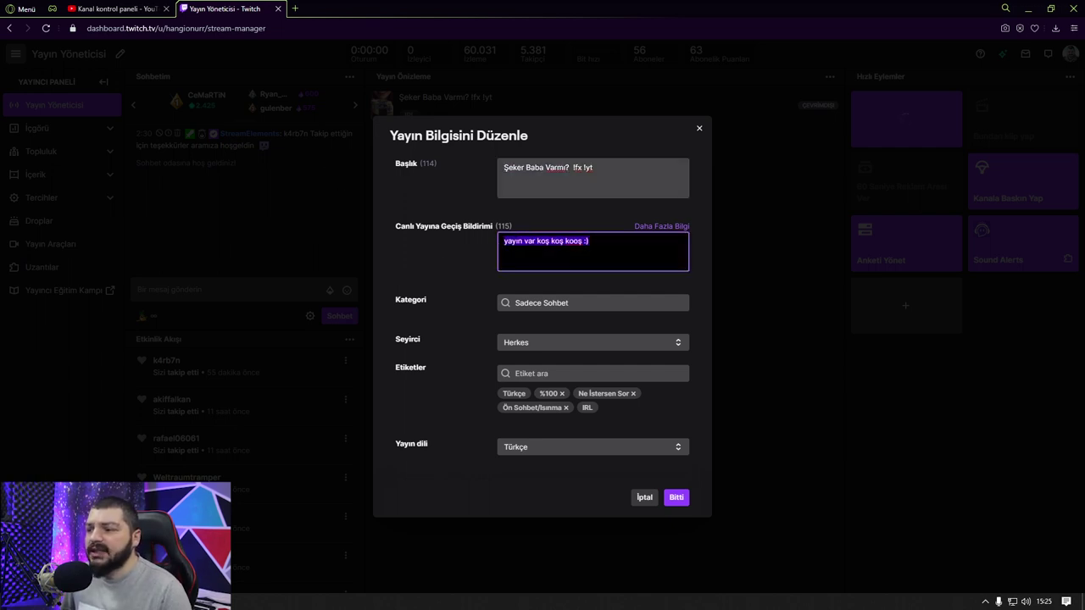
pyautogui.click(502, 240)
pyautogui.moveTo(593, 241); pyautogui.dragTo(472, 250)
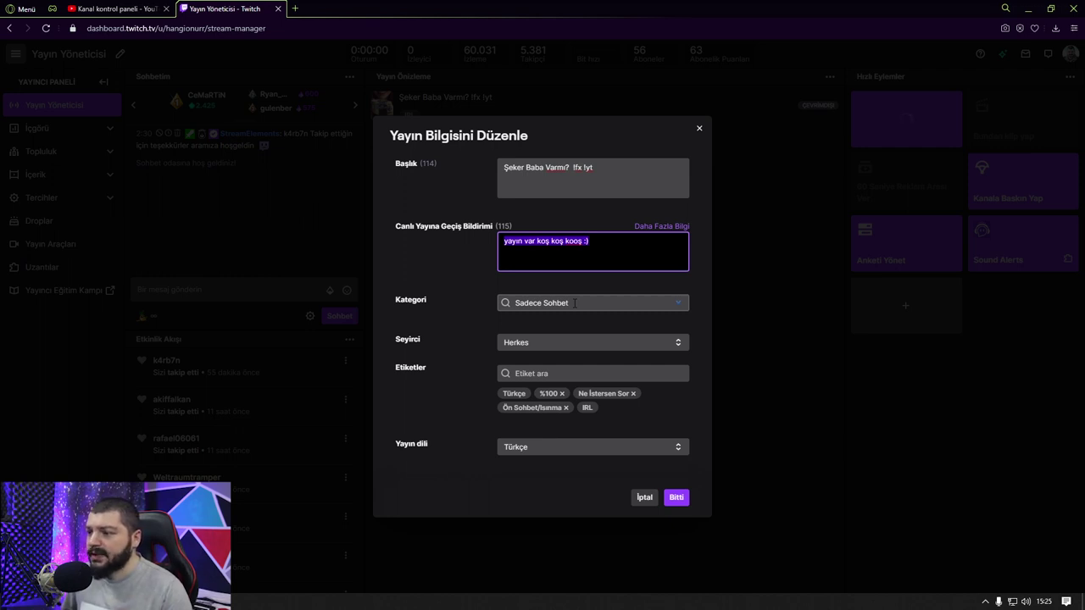
# - Clear the stream's Kategori and search the categories for "gta", looking through the suggested games
pyautogui.click(575, 303)
pyautogui.press('BackSpace')
pyautogui.write('g')
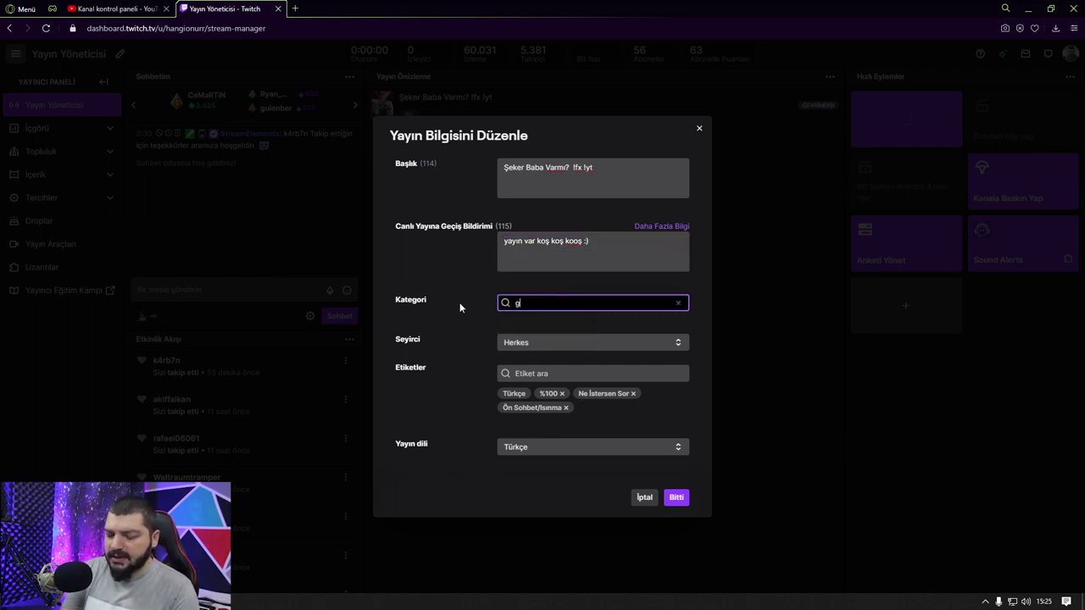
pyautogui.write('ta')
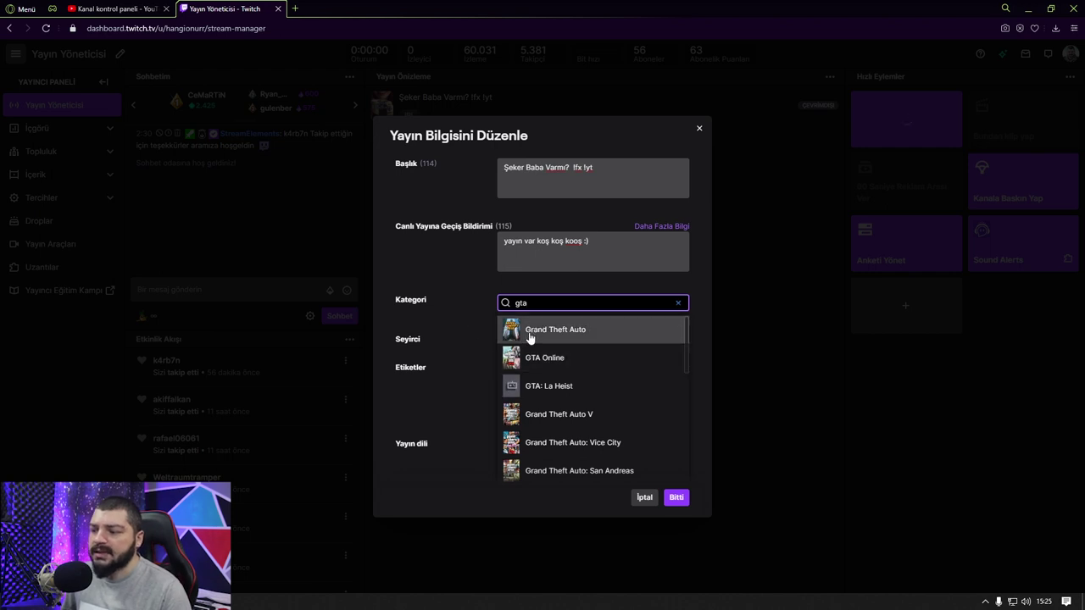
pyautogui.scroll(-5, 529, 337)
# - Keep the Seyirci option on Herkes and look through the available stream tags without adding one
pyautogui.click(580, 343)
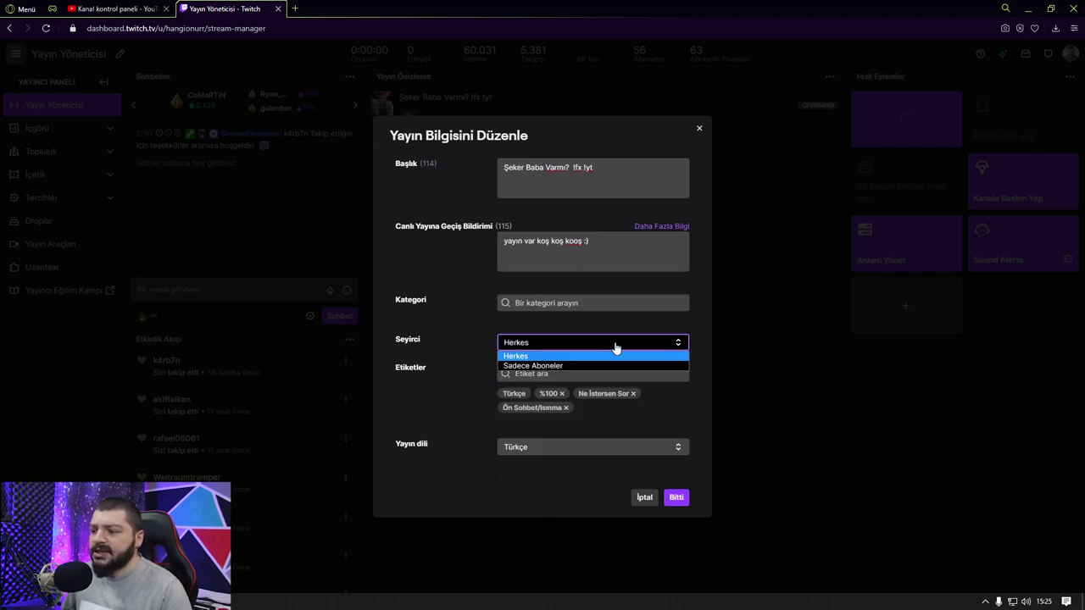
pyautogui.click(554, 355)
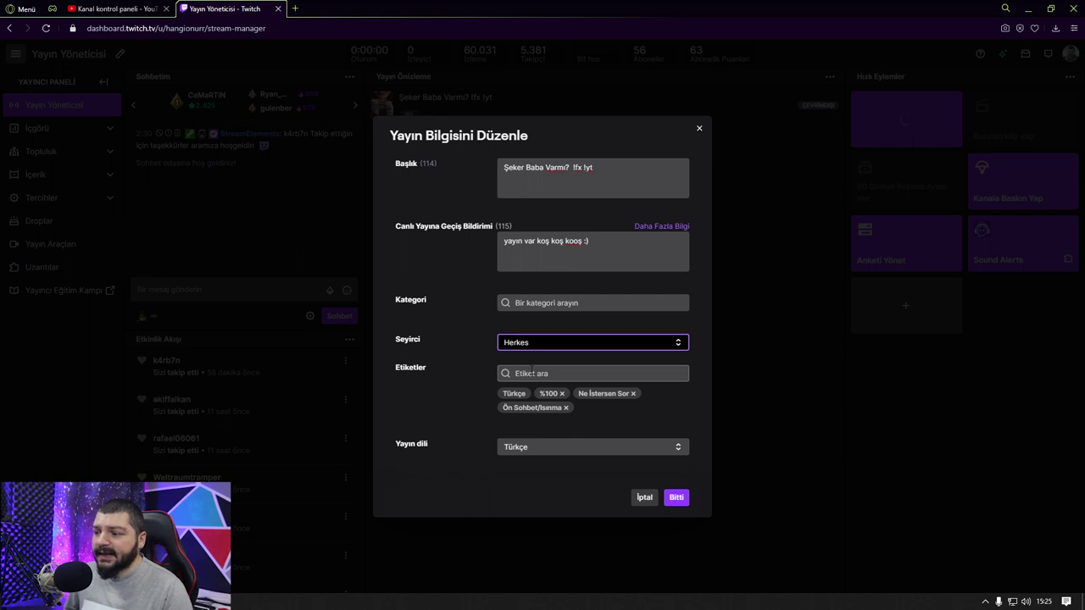
pyautogui.press('Tab')
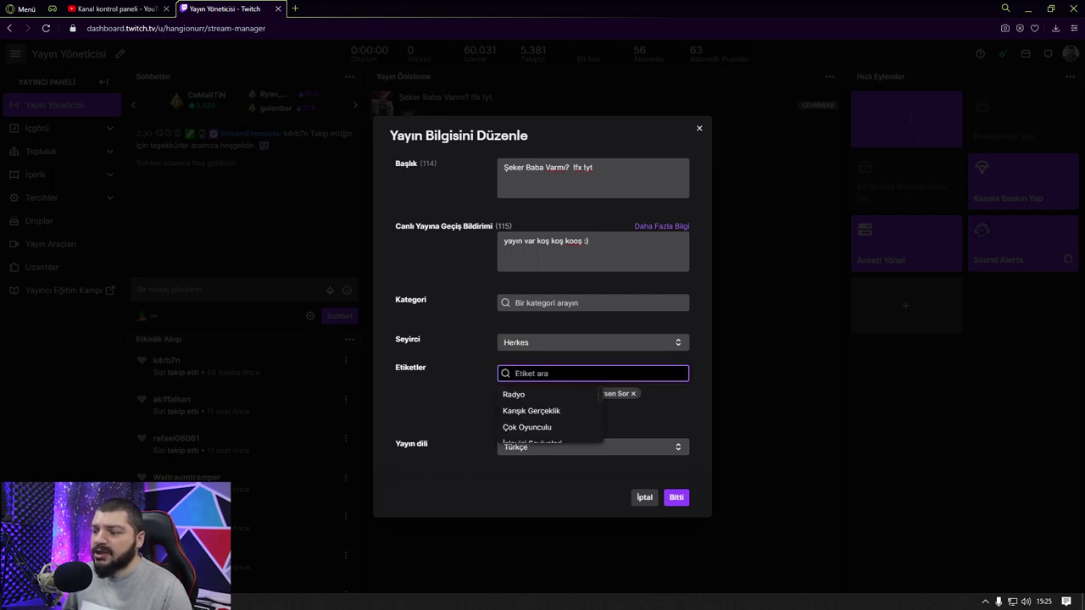
pyautogui.scroll(-2, 558, 409)
pyautogui.scroll(-5, 558, 407)
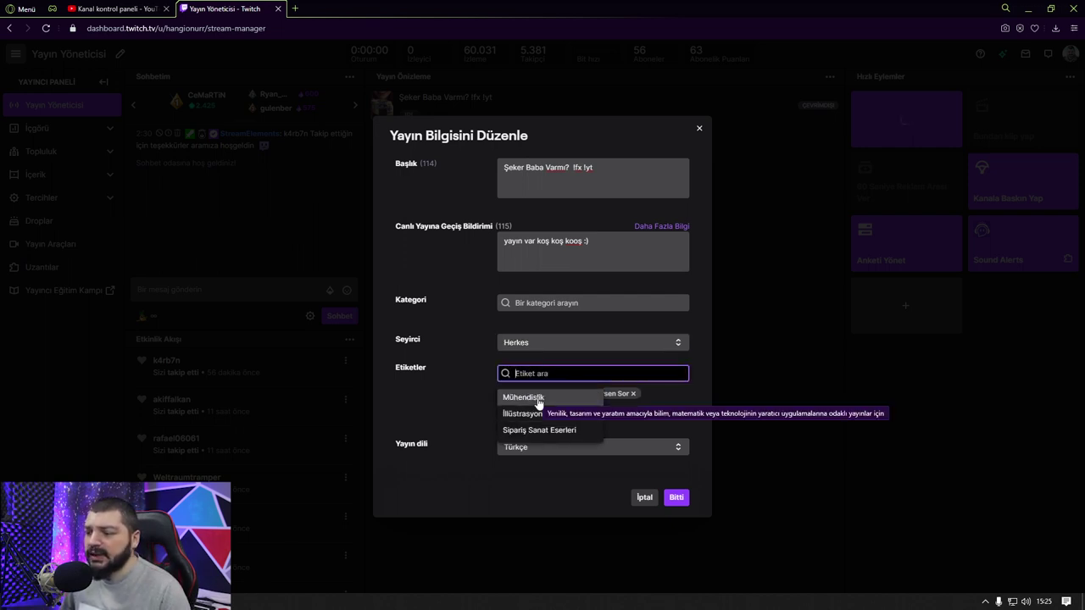
pyautogui.scroll(-8, 539, 405)
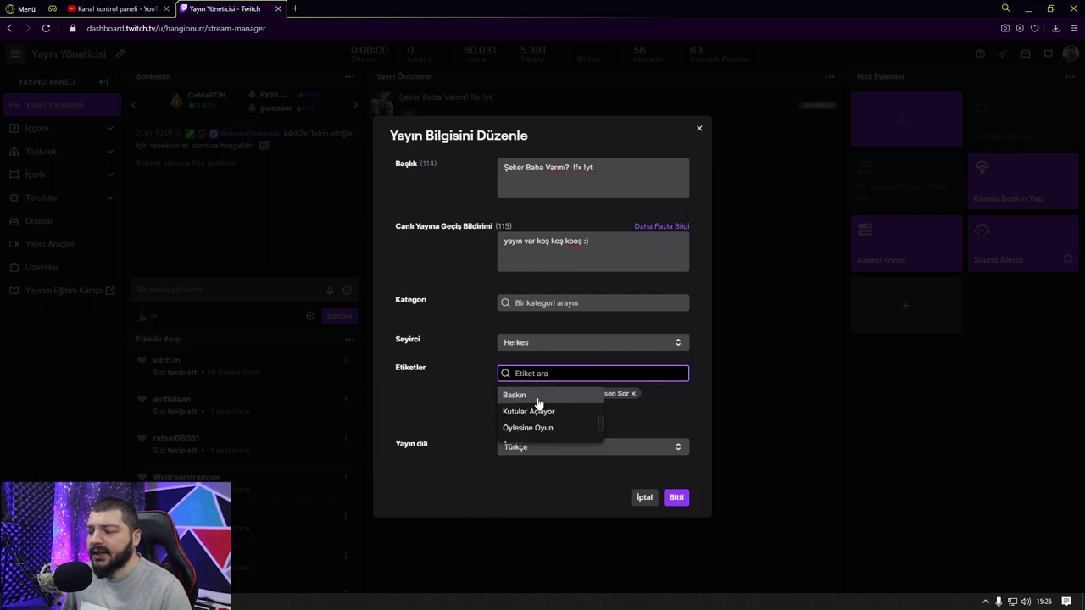
pyautogui.click(485, 358)
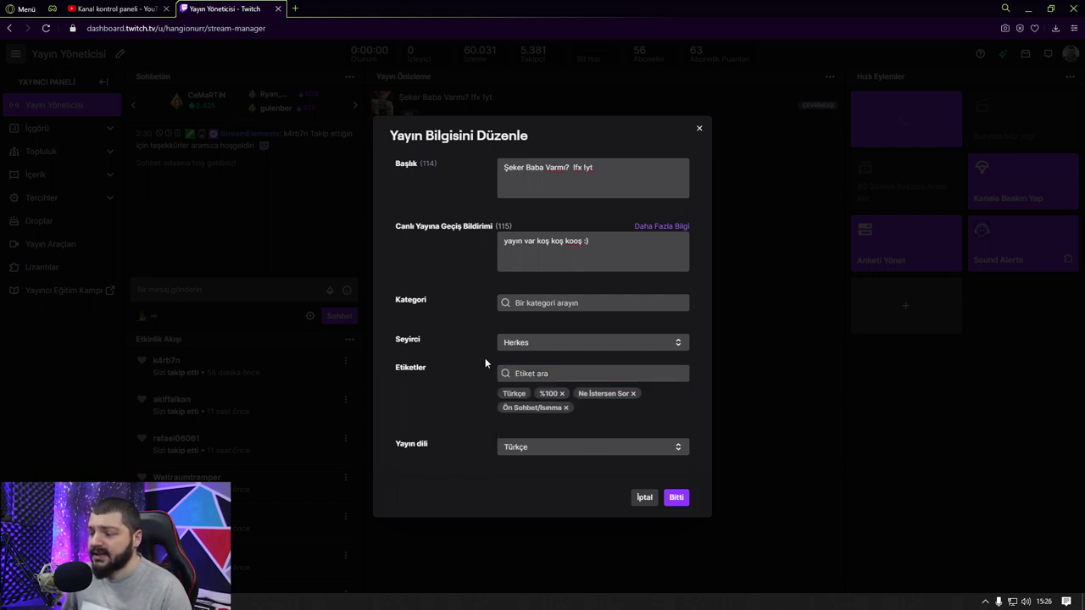
# - Look through the Yayın dili options, keep Türkçe and save the stream information
pyautogui.click(576, 450)
pyautogui.click(552, 450)
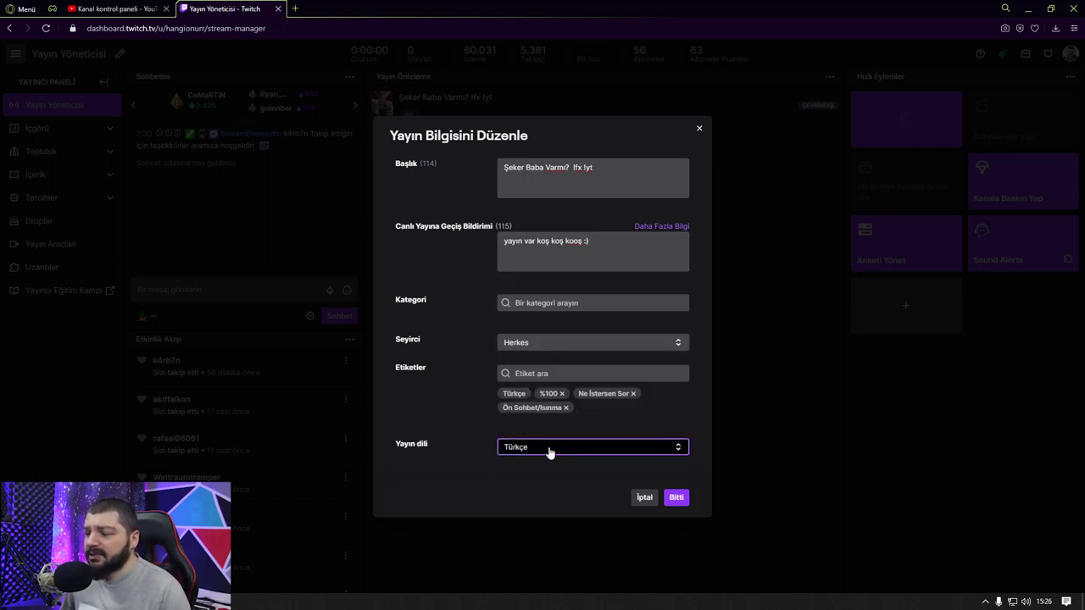
pyautogui.click(542, 450)
pyautogui.click(554, 452)
pyautogui.click(563, 450)
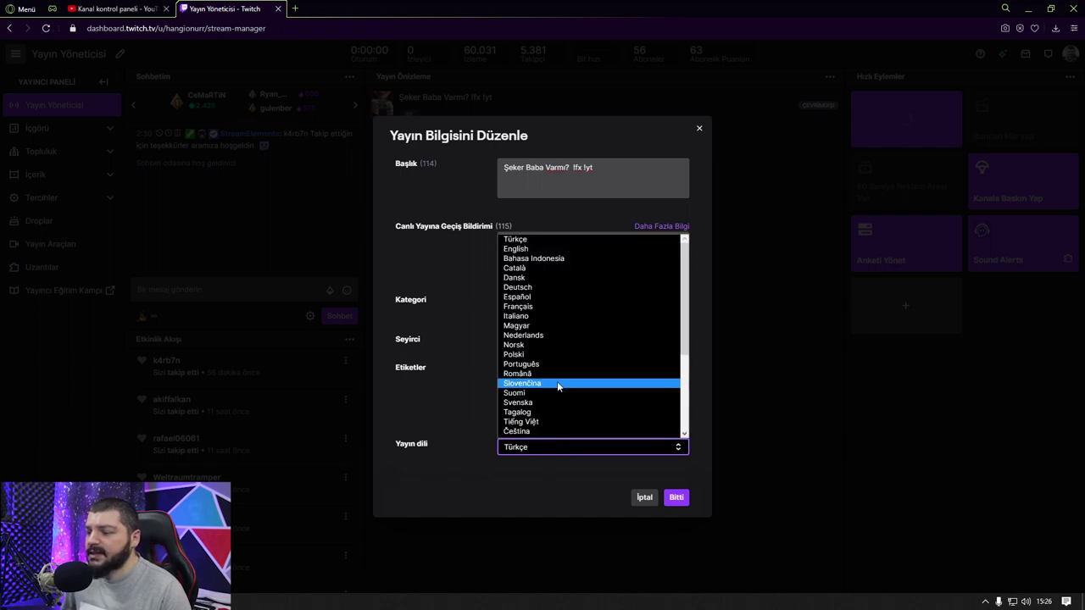
pyautogui.scroll(-3, 559, 373)
pyautogui.scroll(4, 555, 373)
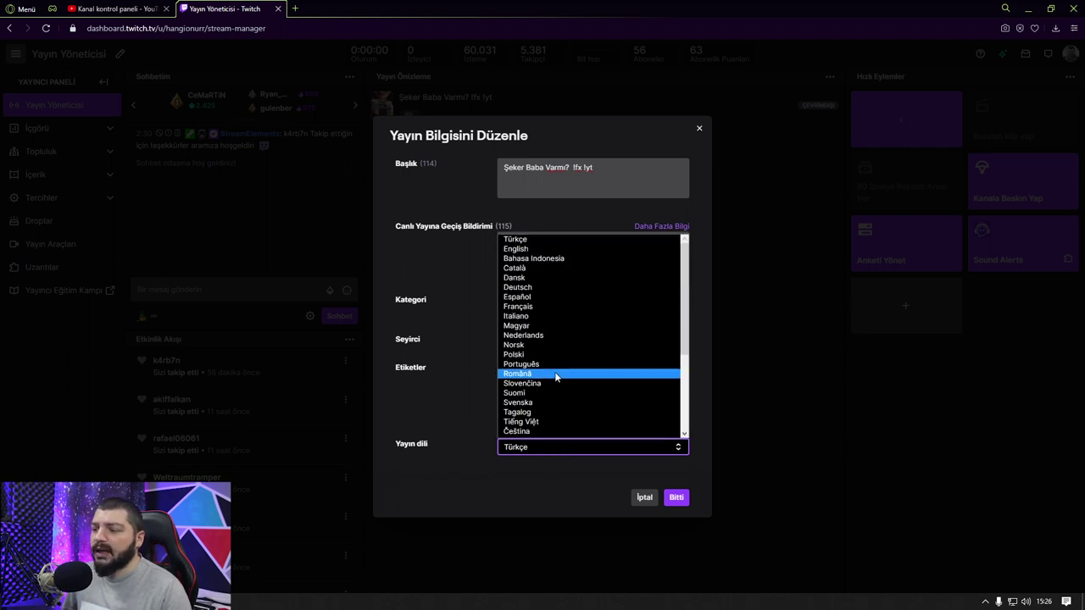
pyautogui.click(467, 347)
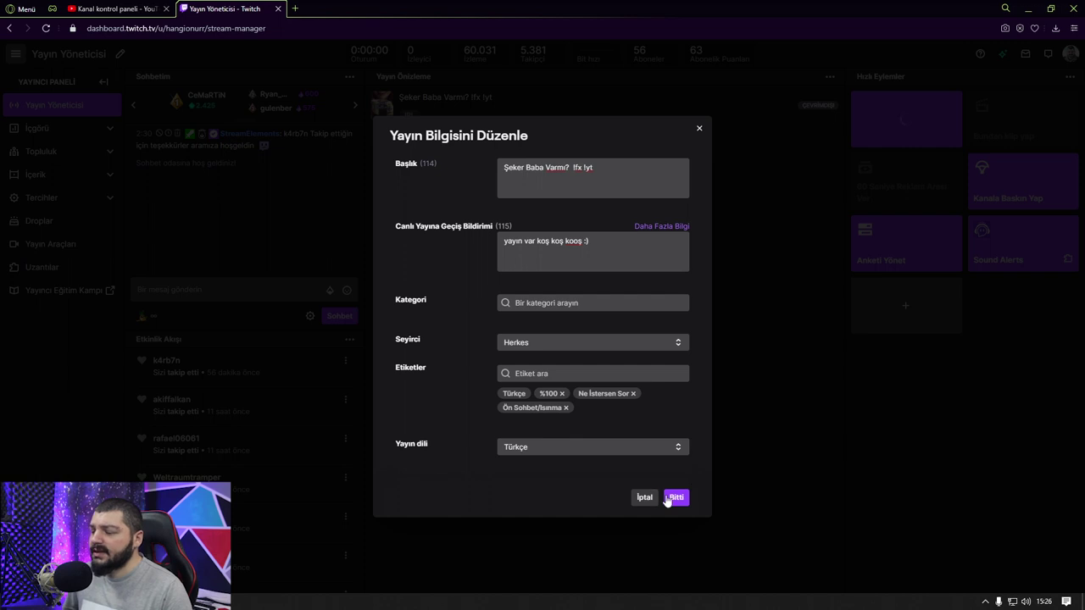
pyautogui.click(675, 498)
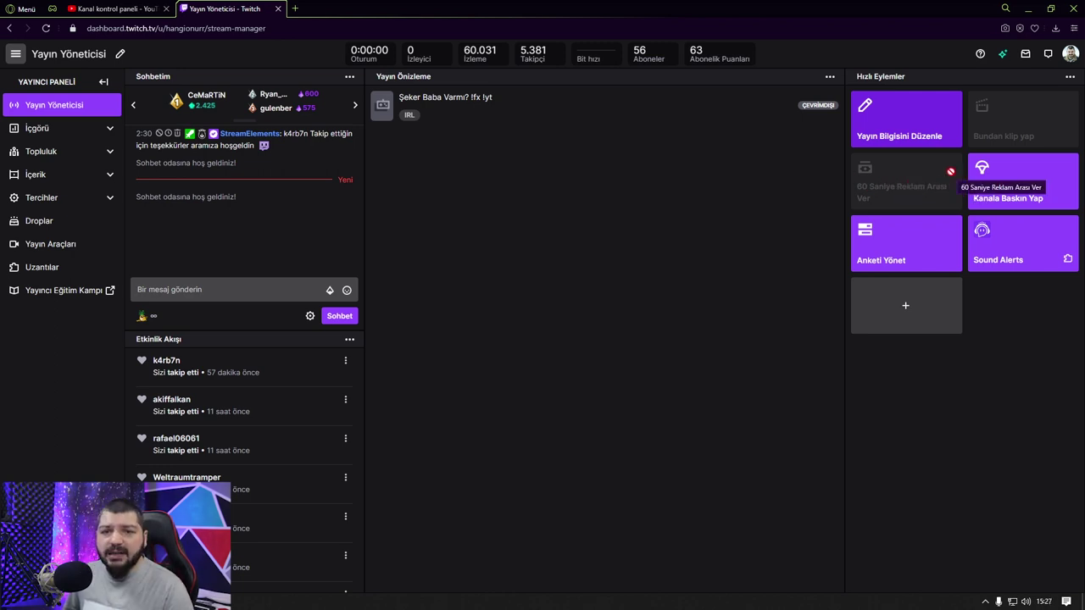
# - Look at the Kanala Baskın Yap and Anket Yönetimi dialogs and close each one
pyautogui.click(1023, 195)
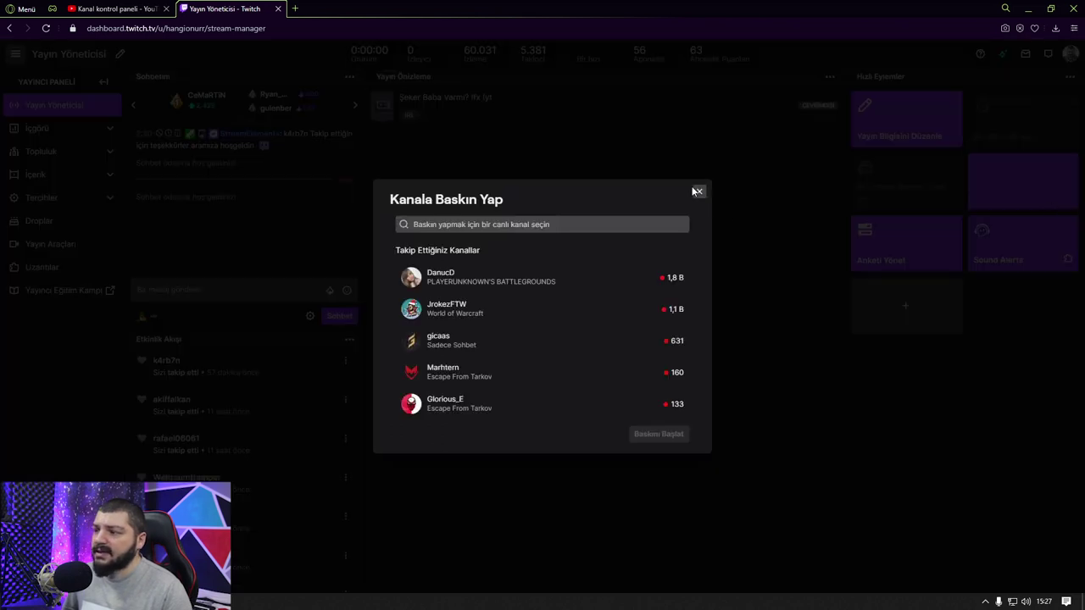
pyautogui.click(499, 224)
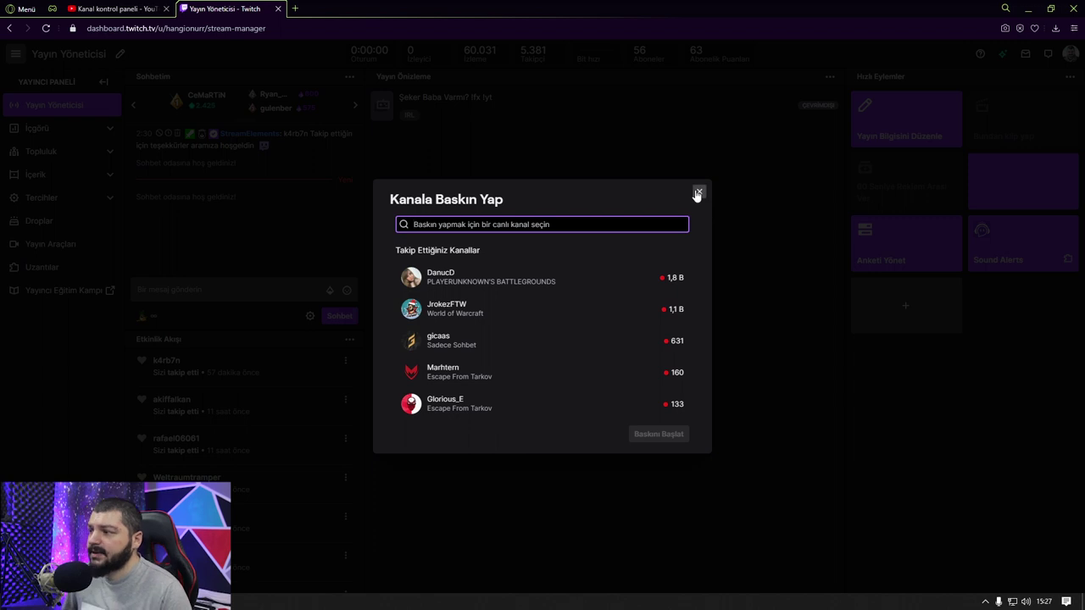
pyautogui.click(696, 194)
pyautogui.click(892, 269)
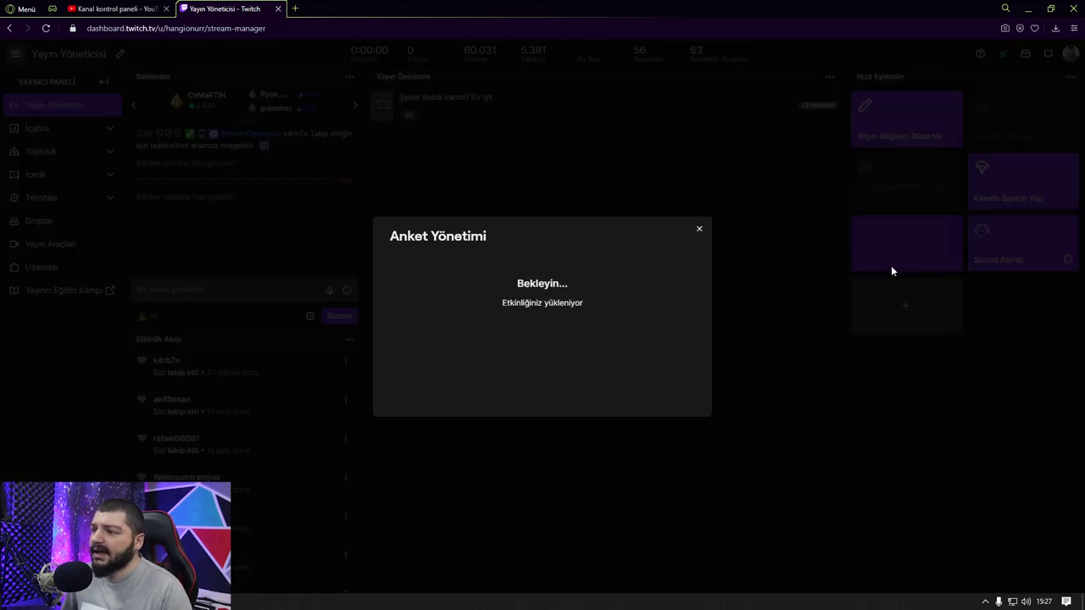
pyautogui.click(697, 273)
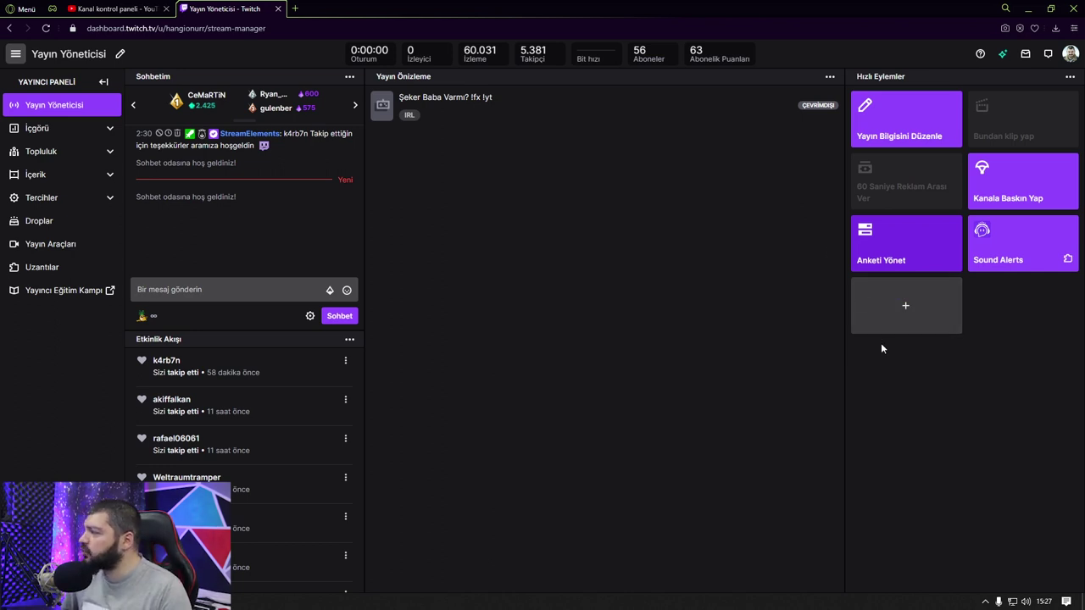
# - Look through the Hızlı Eylem Ekle catalogue of quick actions, including Öngörü Başlat, and close it
pyautogui.click(899, 311)
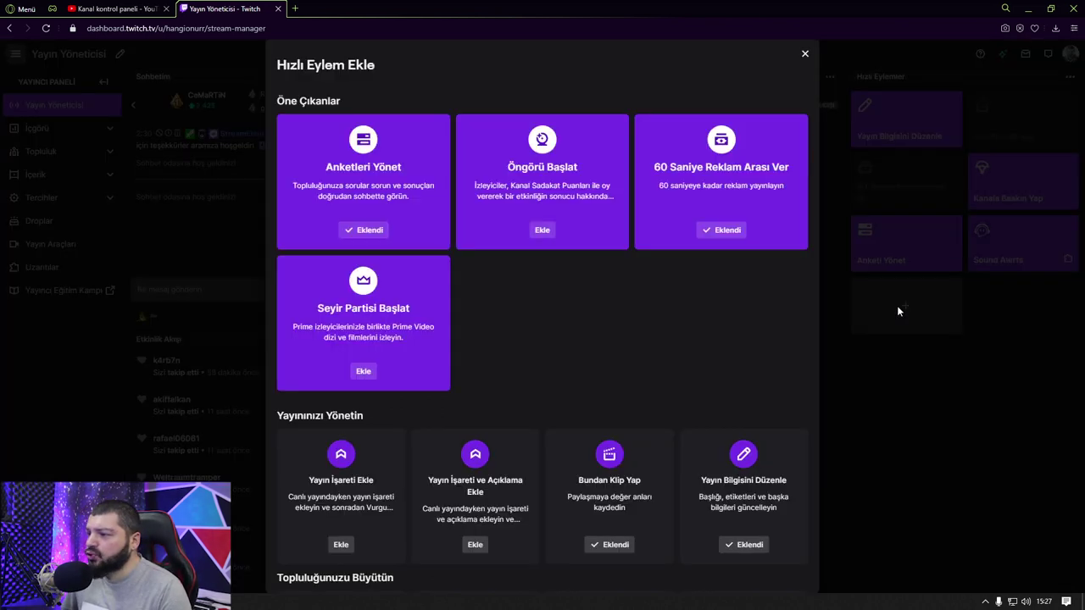
pyautogui.scroll(-3, 695, 269)
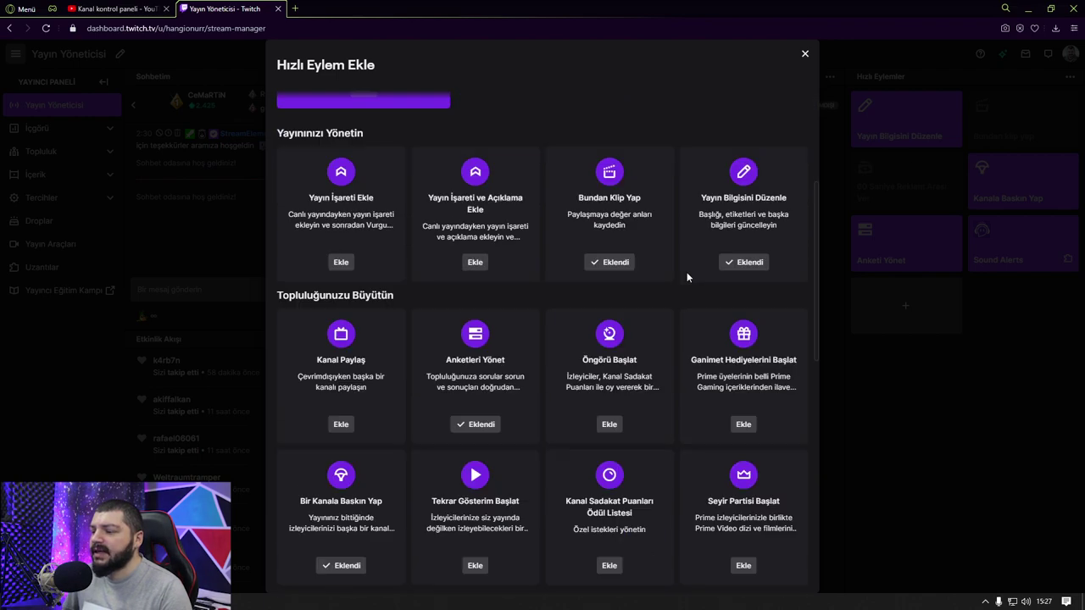
pyautogui.scroll(-8, 687, 277)
pyautogui.scroll(10, 680, 289)
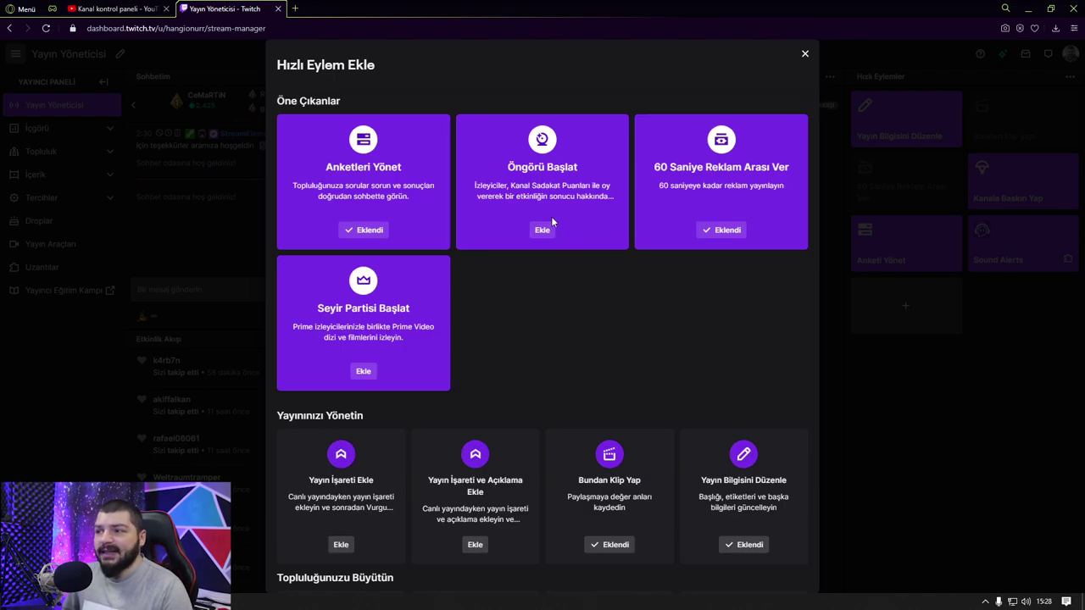
pyautogui.click(541, 230)
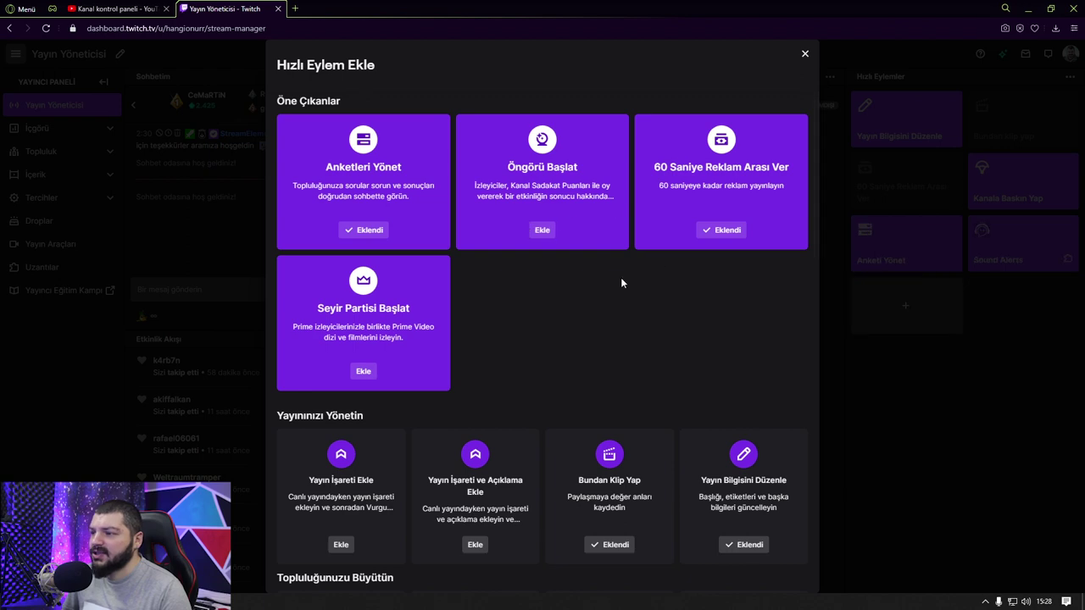
pyautogui.scroll(-5, 622, 281)
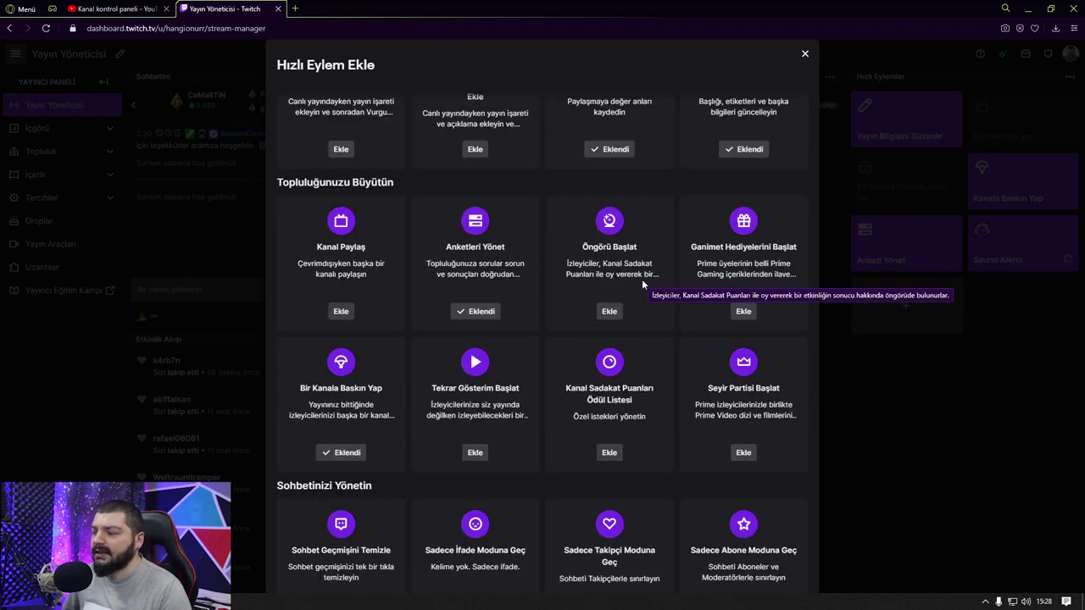
pyautogui.scroll(-3, 642, 284)
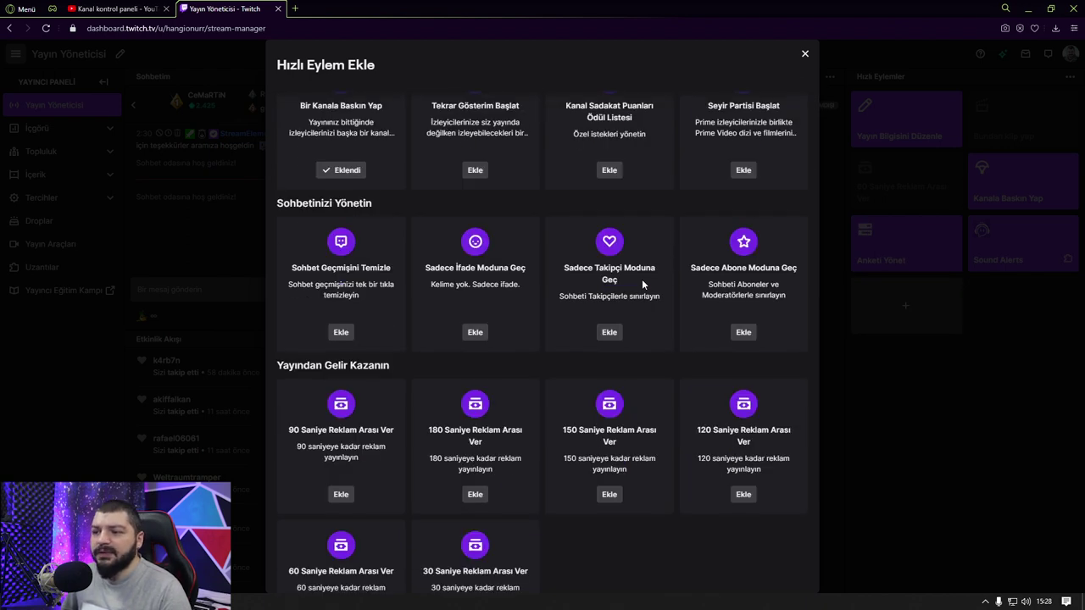
pyautogui.scroll(5, 665, 252)
pyautogui.press('Escape')
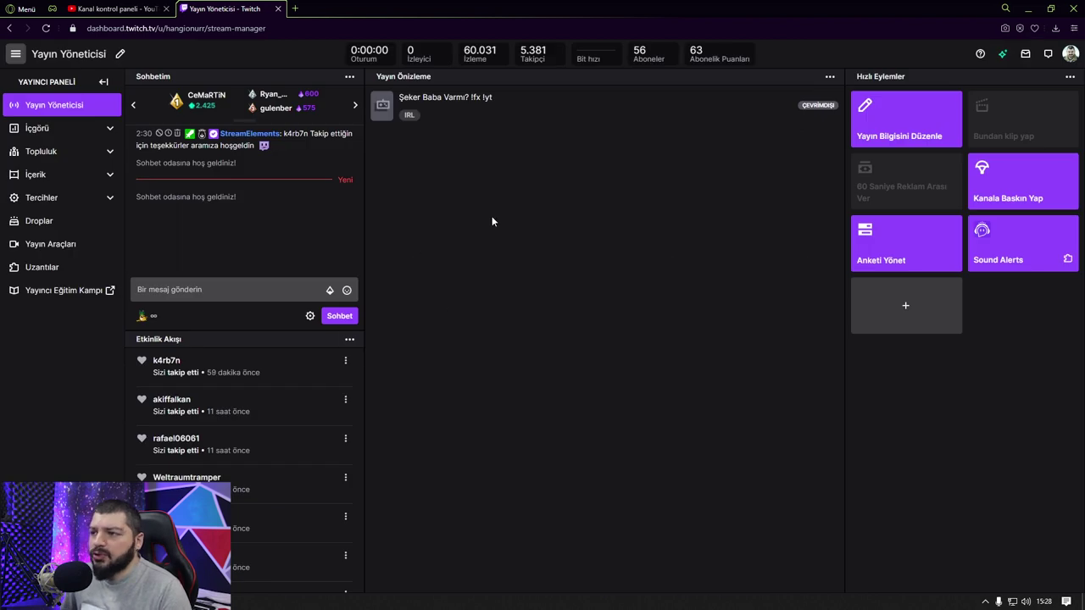
# - Show the video player in the Yayın Önizleme panel with Oynatıcıyı göster
pyautogui.click(830, 77)
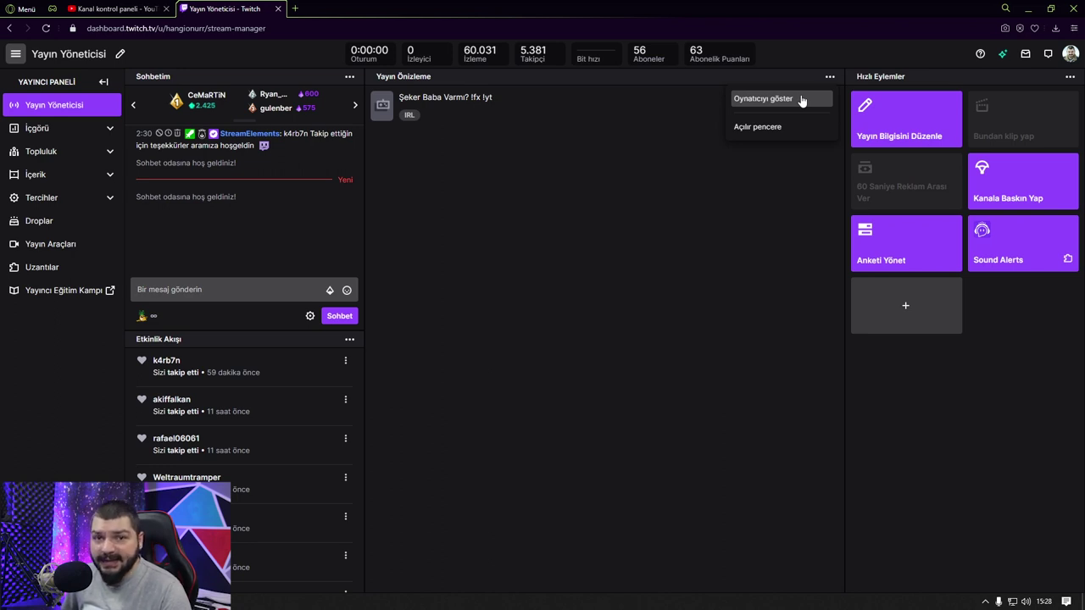
pyautogui.click(792, 99)
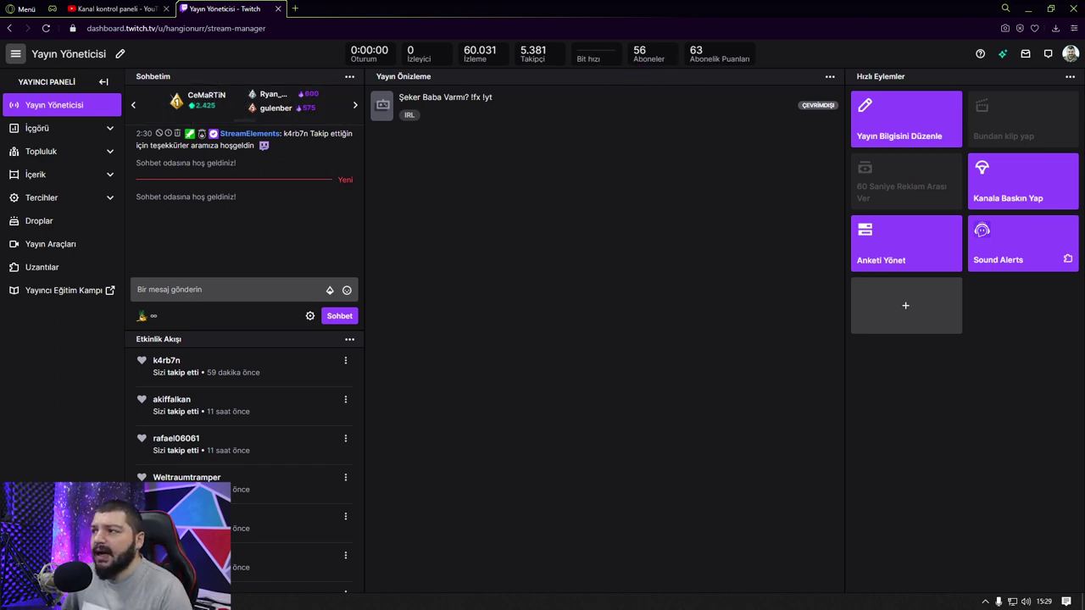
# - Edit the Yayın Yöneticisi layout to add the Yayın Sağlığı panel and place it below Yayın Önizleme
pyautogui.click(121, 55)
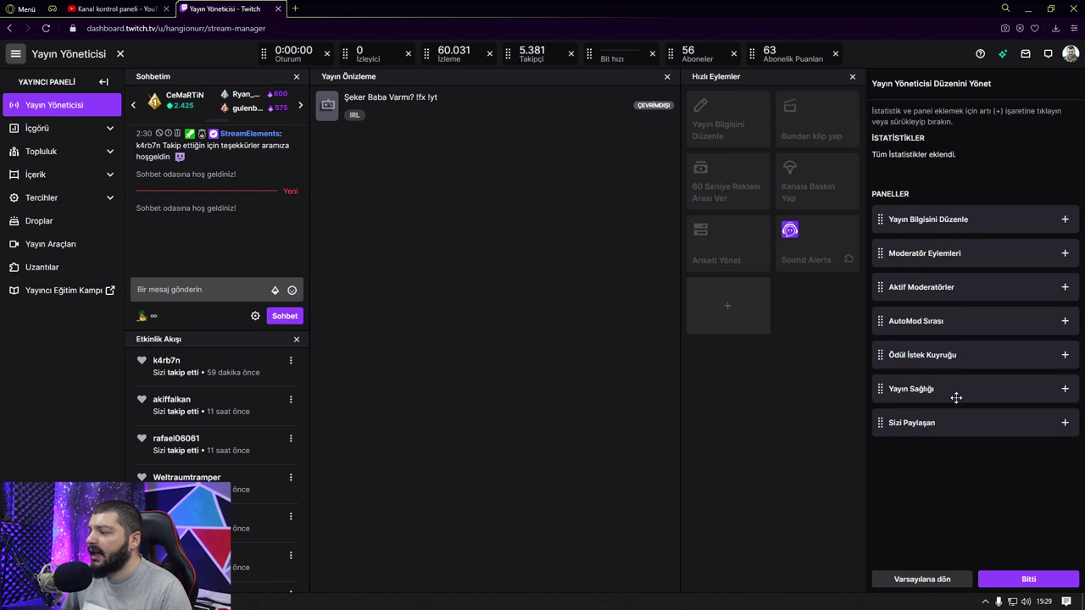
pyautogui.click(1066, 389)
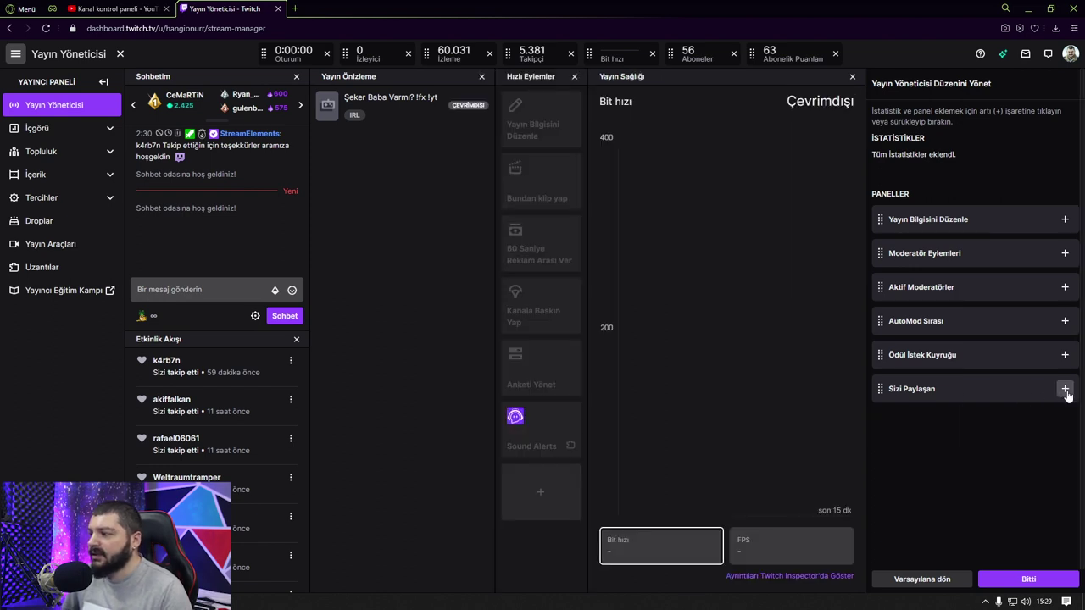
pyautogui.moveTo(627, 76); pyautogui.dragTo(487, 465)
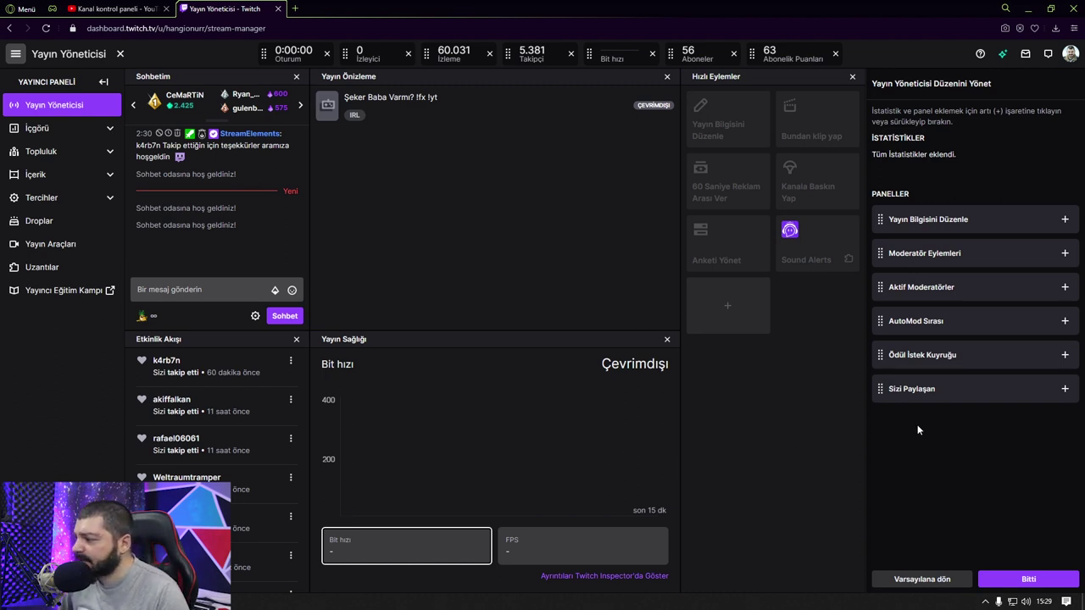
# - Add the Sizi Paylaşan, Ödül İstek Kuyruğu, Aktif Moderatörler and Moderatör Eylemleri panels to the layout
pyautogui.click(1064, 388)
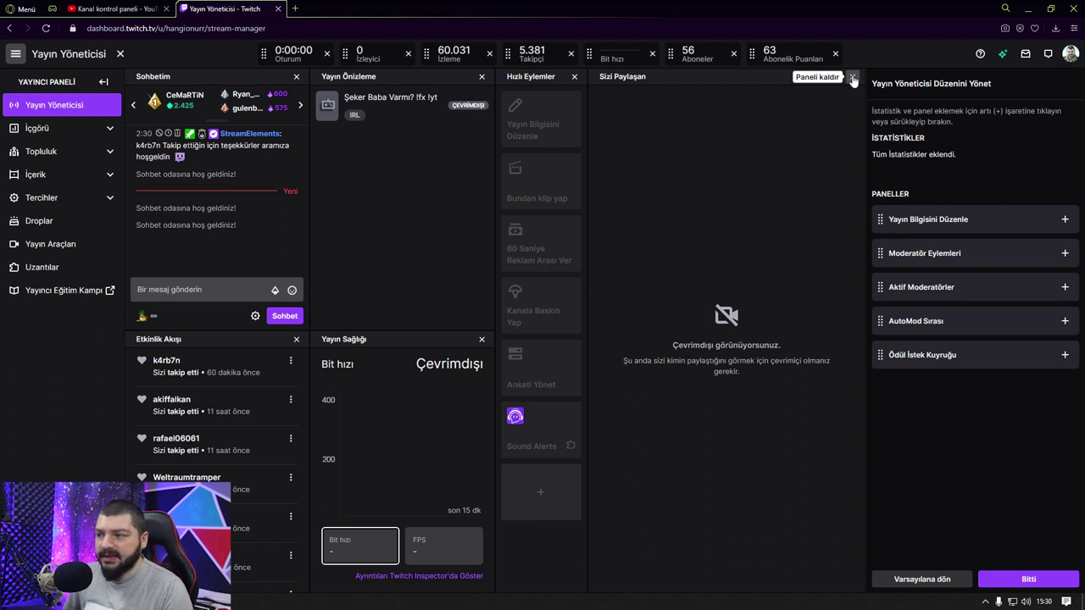
pyautogui.click(1064, 354)
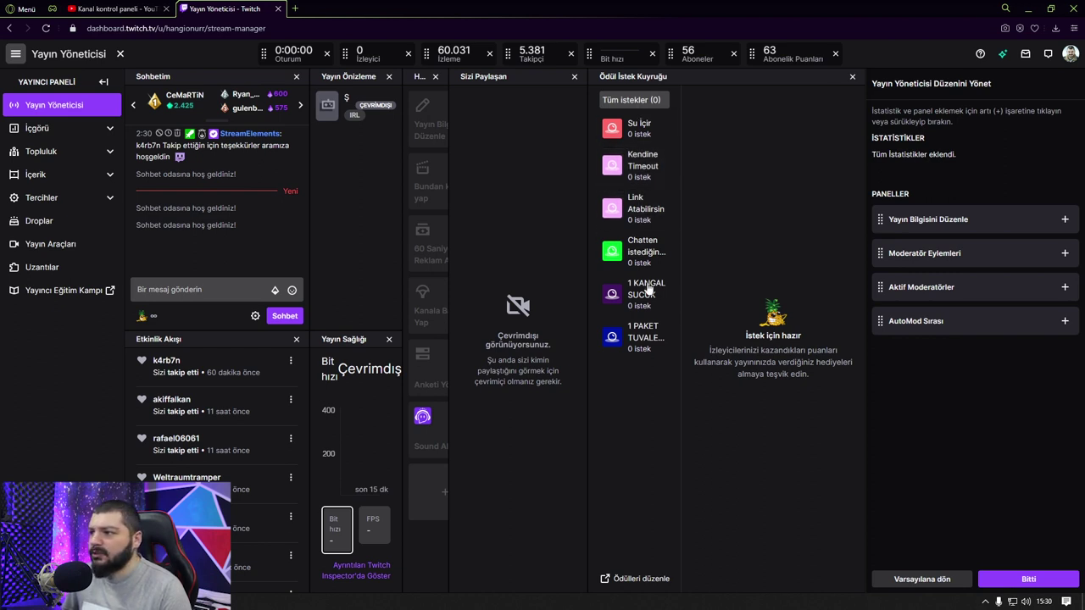
pyautogui.click(1064, 286)
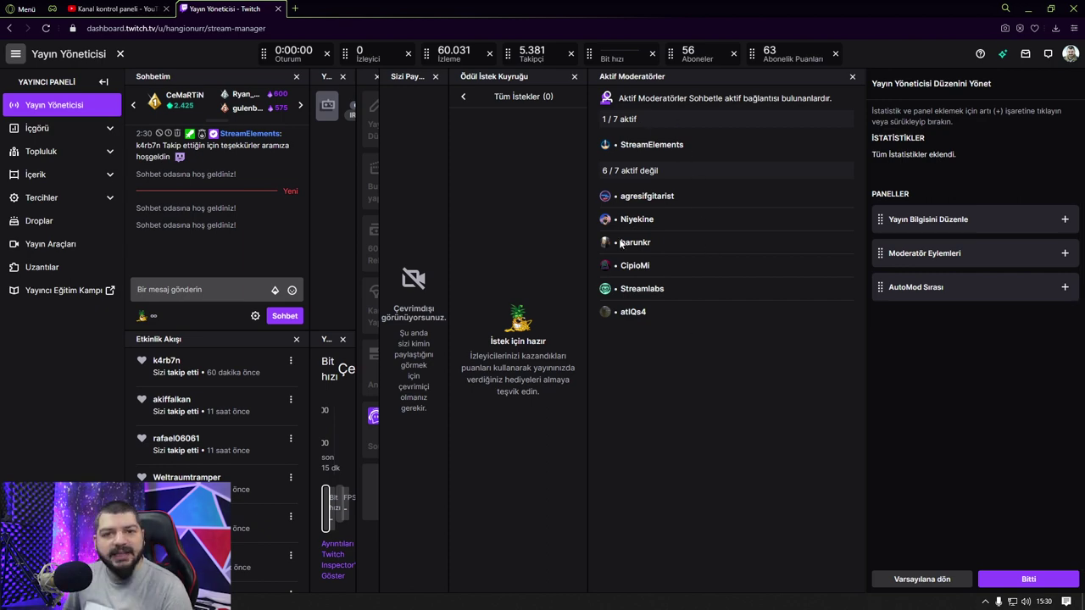
pyautogui.click(1064, 252)
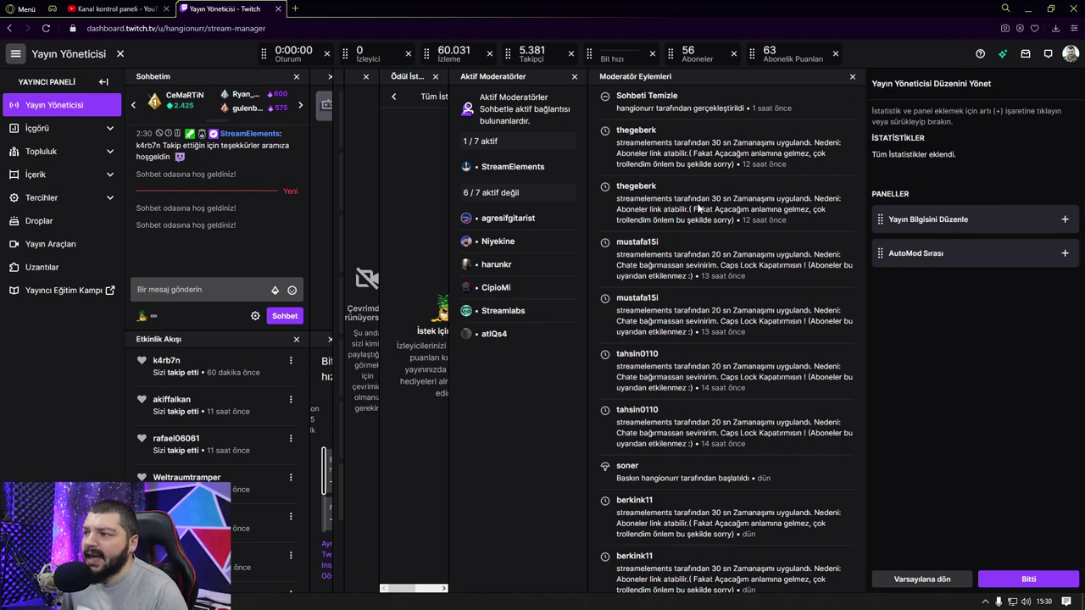
# - Look through the log of moderation actions in the Moderatör Eylemleri panel
pyautogui.scroll(-10, 697, 202)
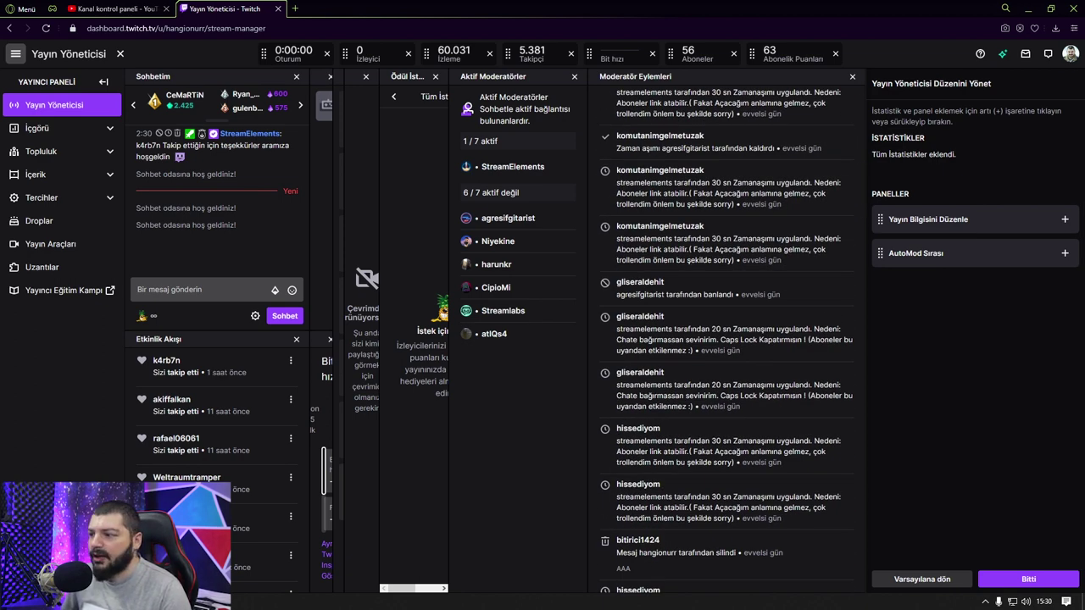
pyautogui.scroll(-1, 696, 203)
pyautogui.scroll(-5, 731, 249)
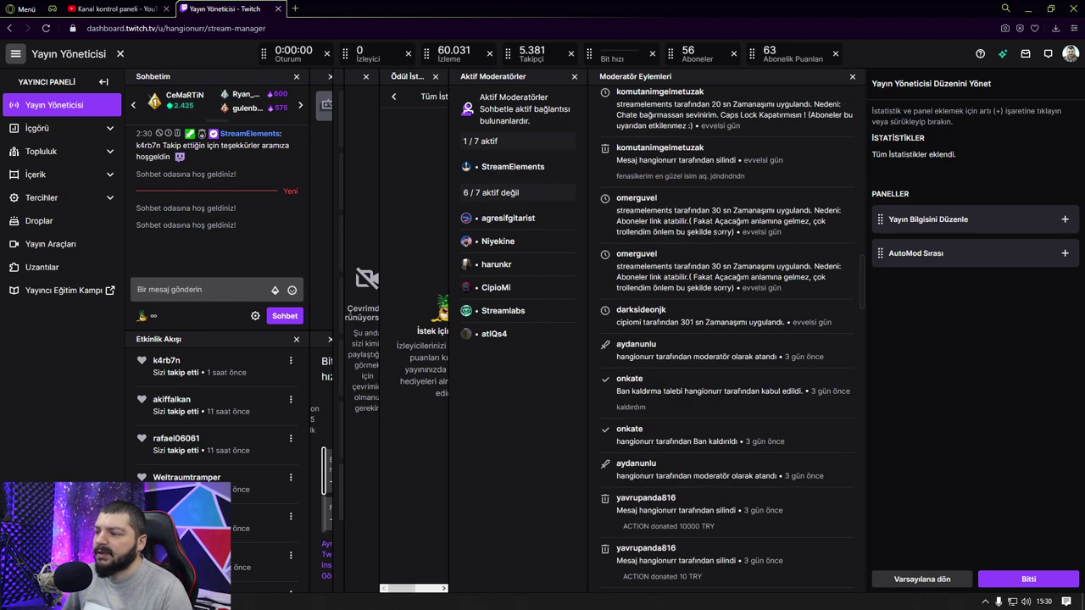
pyautogui.scroll(10, 746, 247)
# - Remove the Moderatör Eylemleri, Aktif Moderatörler, Ödül İstek Kuyruğu and Sizi Paylaşan panels from the layout
pyautogui.click(852, 77)
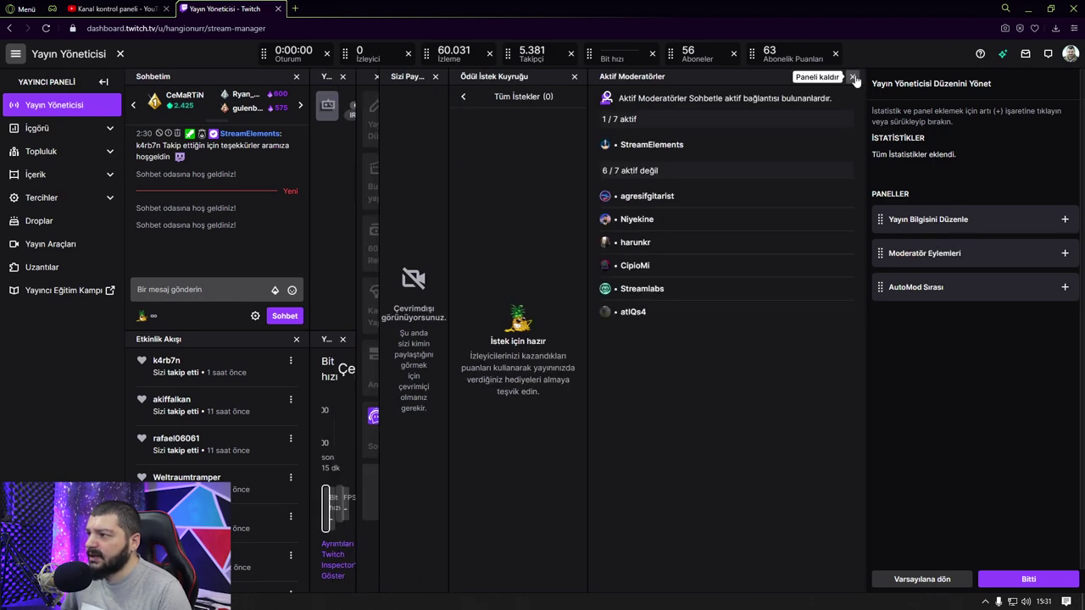
pyautogui.click(852, 76)
pyautogui.click(852, 77)
pyautogui.click(852, 77)
# - Arrange Etkinlik Akışı above Yayın Sağlığı and Yayın Önizleme below Hızlı Eylemler, and finish editing the layout
pyautogui.moveTo(159, 339); pyautogui.dragTo(183, 187)
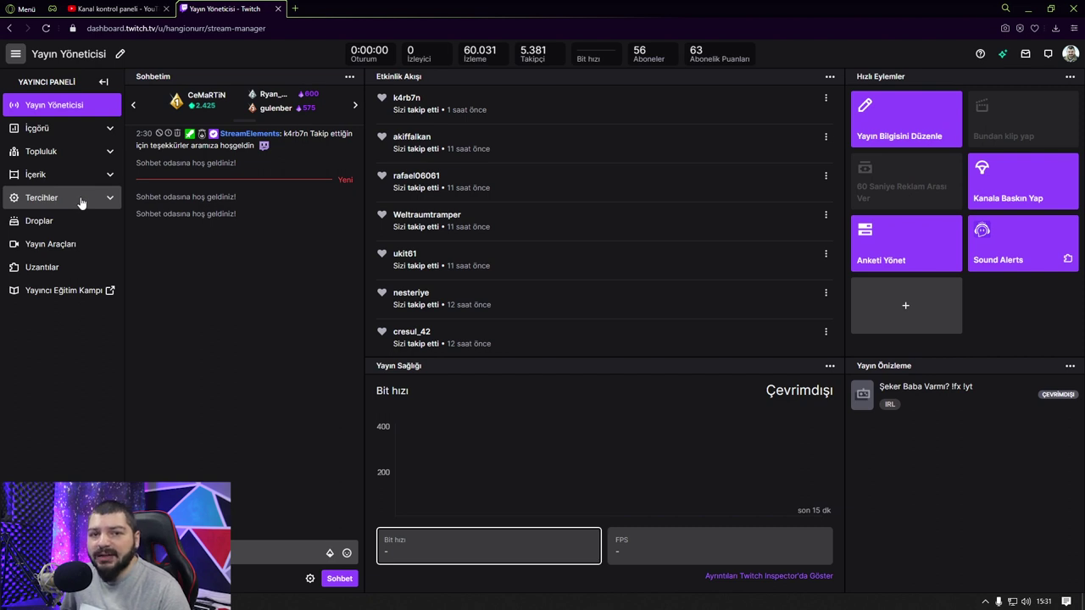
# - Open Kanal Analizi under İçgörü and examine the viewer chart and the breakdown of revenue sources
pyautogui.click(94, 131)
pyautogui.click(55, 153)
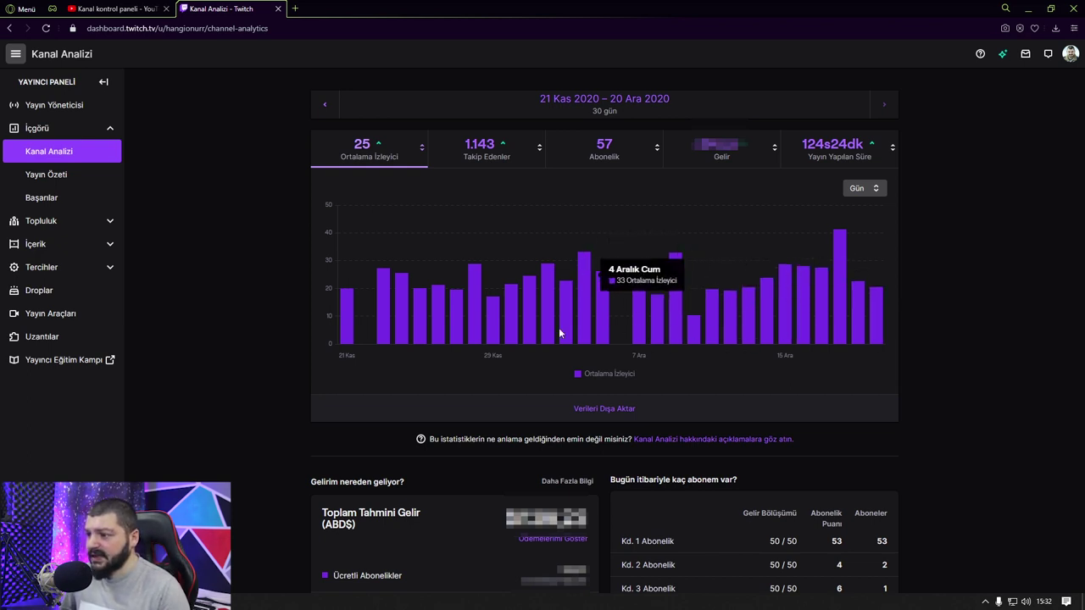
pyautogui.scroll(-5, 559, 327)
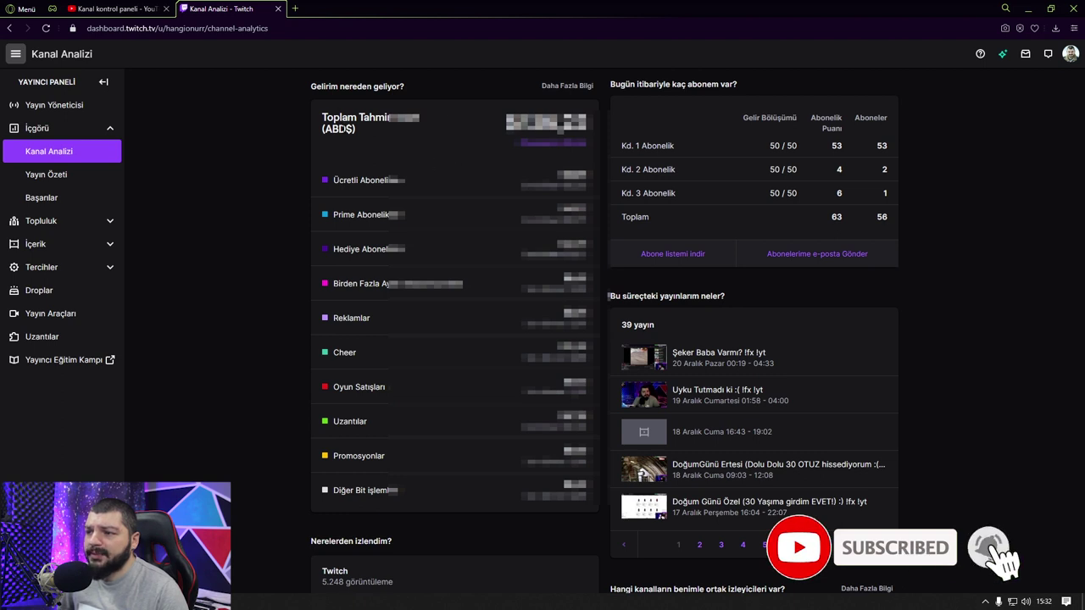
pyautogui.moveTo(362, 184)
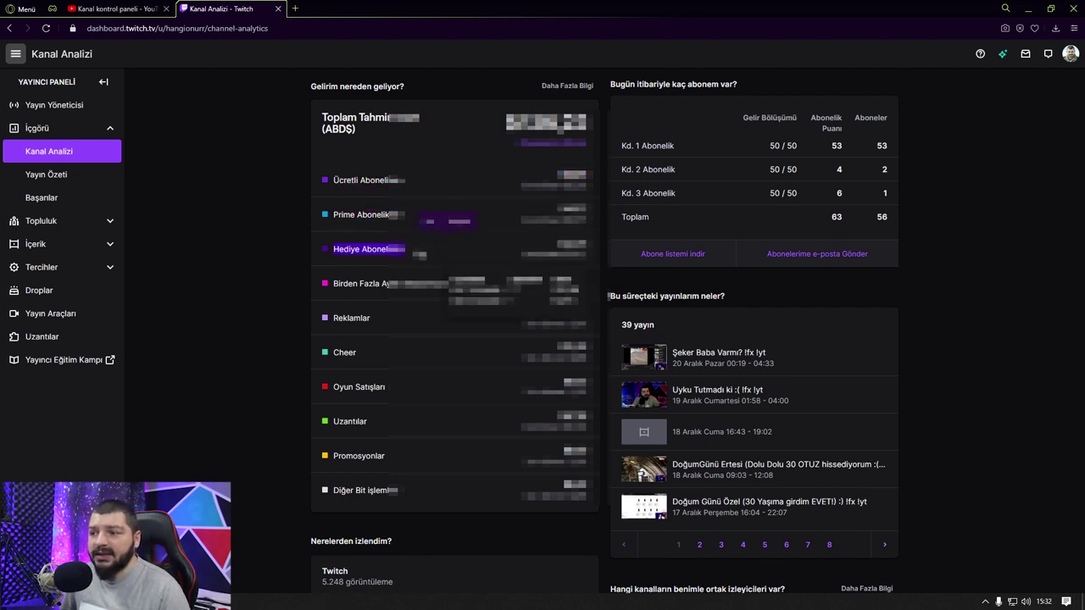
pyautogui.moveTo(328, 290); pyautogui.dragTo(434, 285)
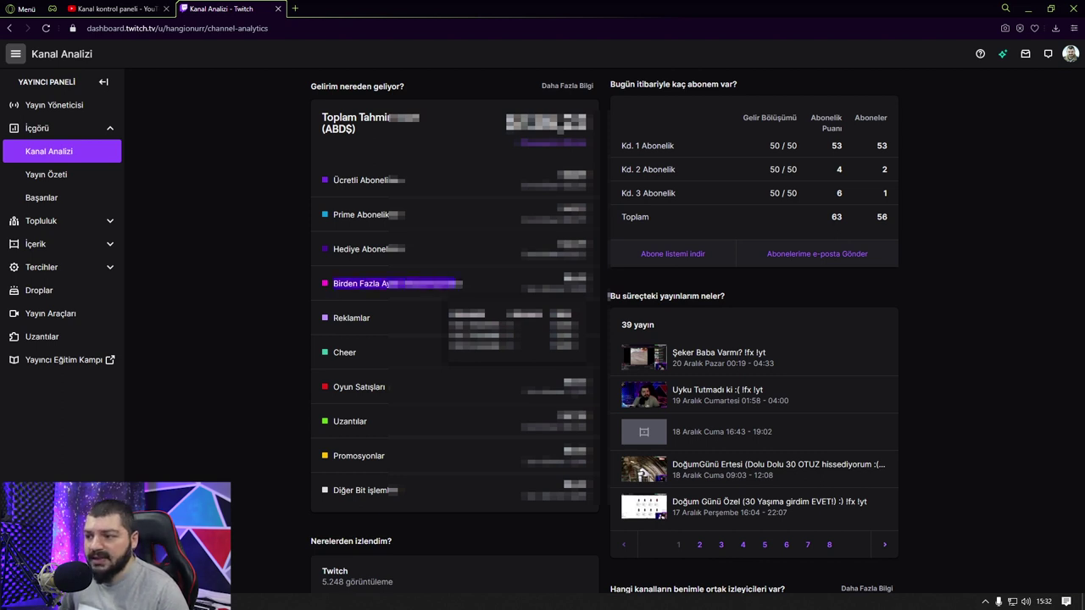
pyautogui.click(464, 289)
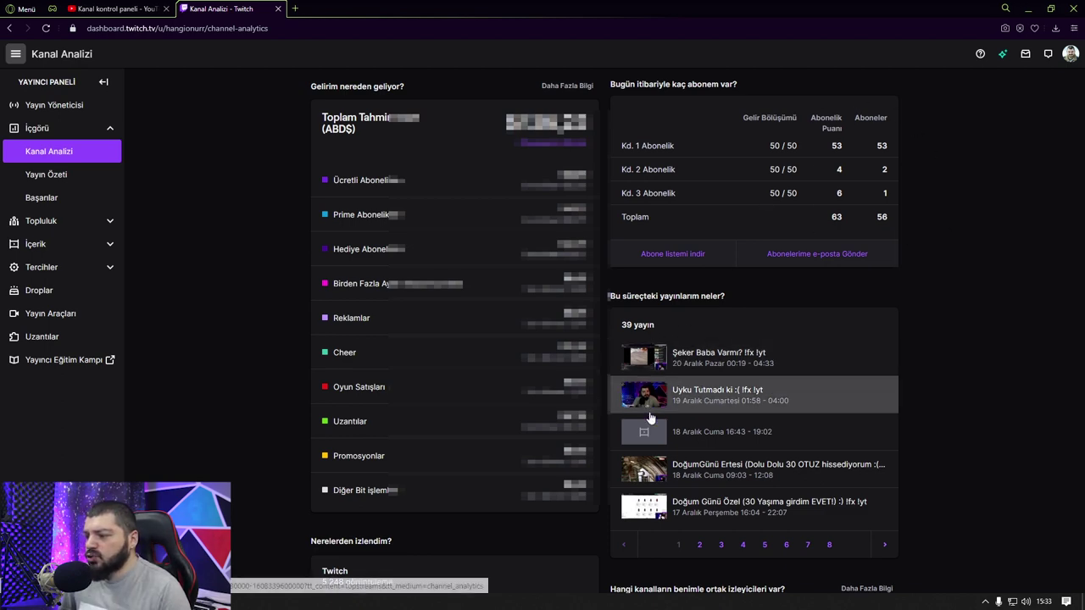
# - Examine the rest of Kanal Analizi: traffic sources, channels with shared viewers, favourite categories, top clips and go-live notification results
pyautogui.scroll(-5, 644, 390)
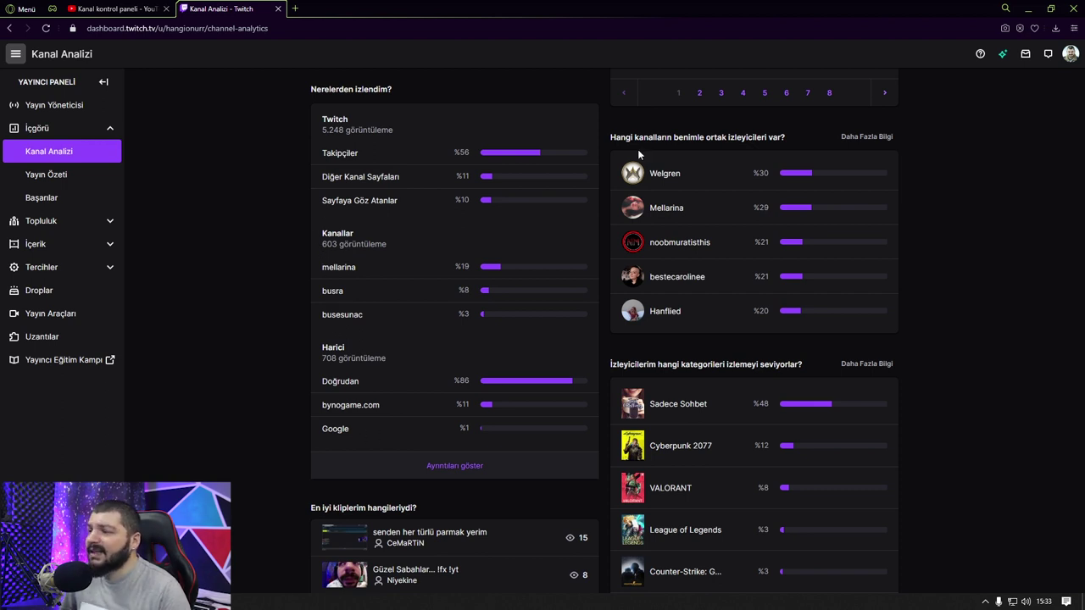
pyautogui.moveTo(610, 141); pyautogui.dragTo(792, 149)
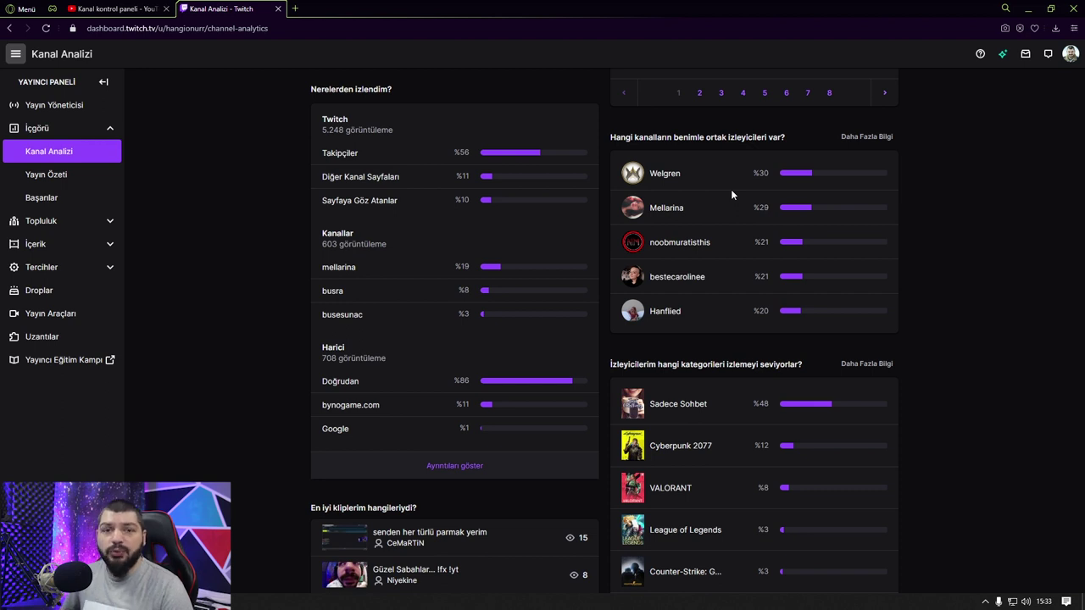
pyautogui.scroll(-3, 687, 267)
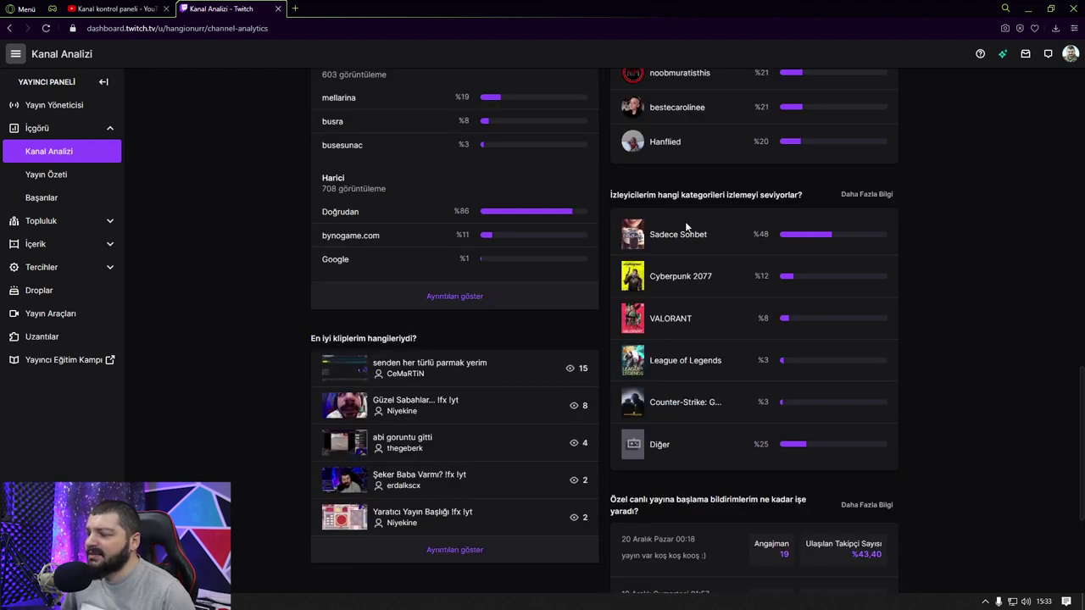
pyautogui.scroll(1, 723, 213)
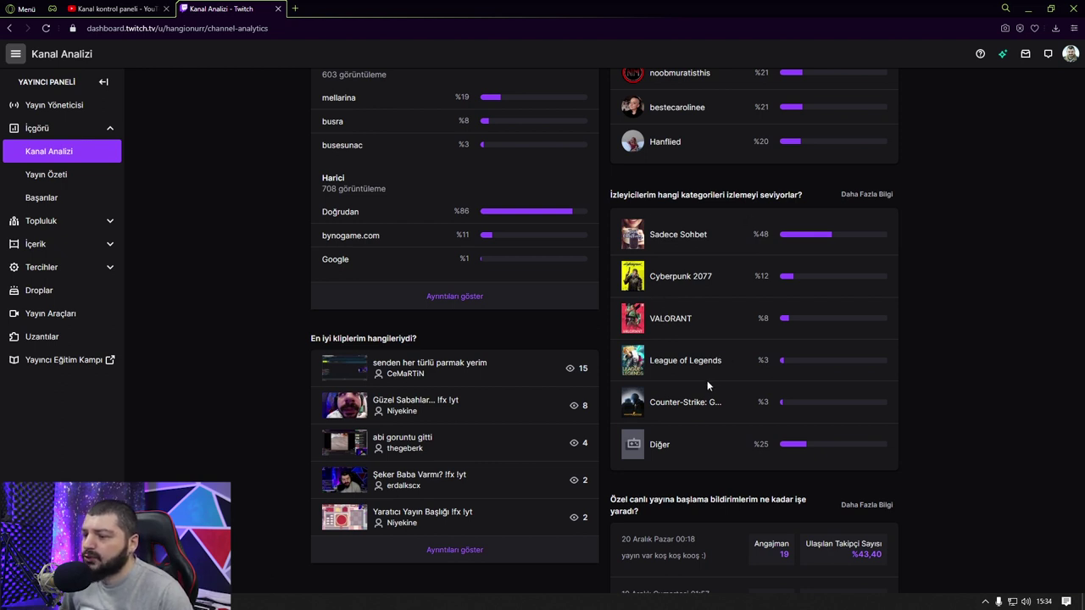
pyautogui.scroll(-2, 705, 386)
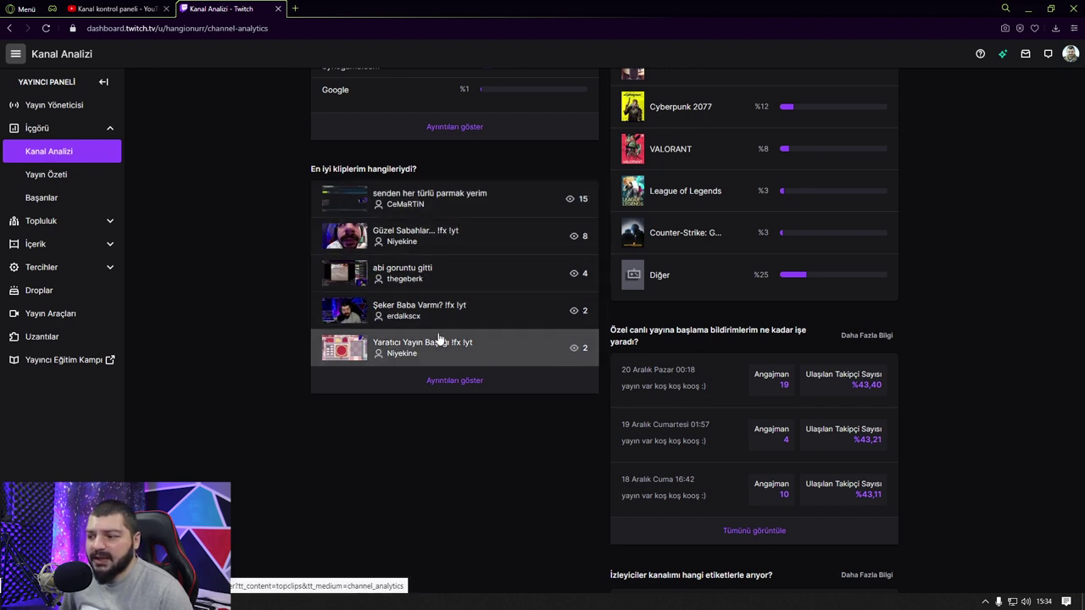
pyautogui.scroll(-1, 448, 350)
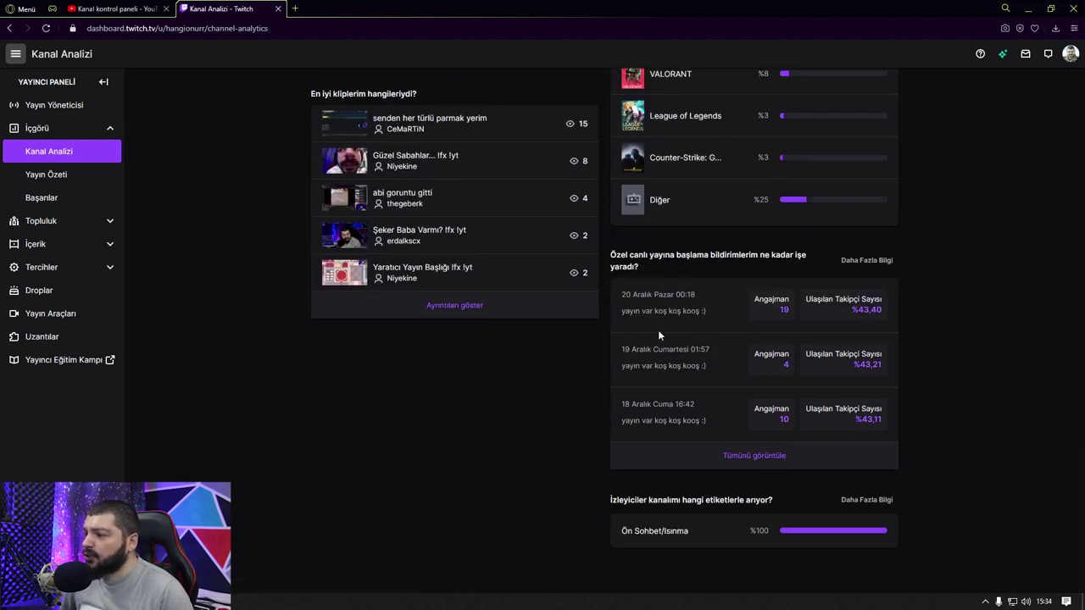
pyautogui.moveTo(611, 254); pyautogui.dragTo(644, 256)
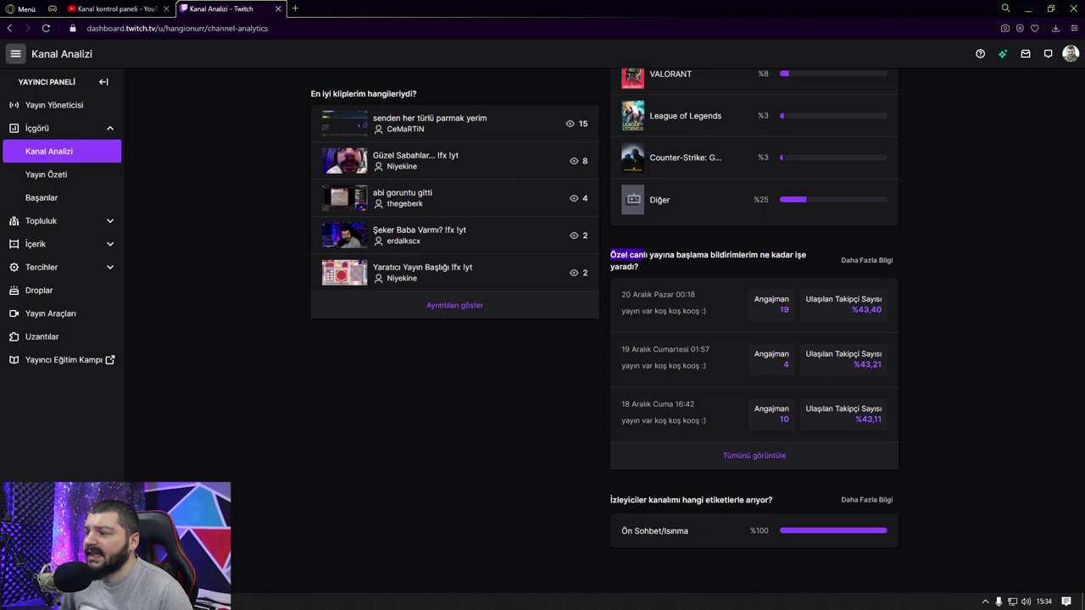
pyautogui.click(630, 282)
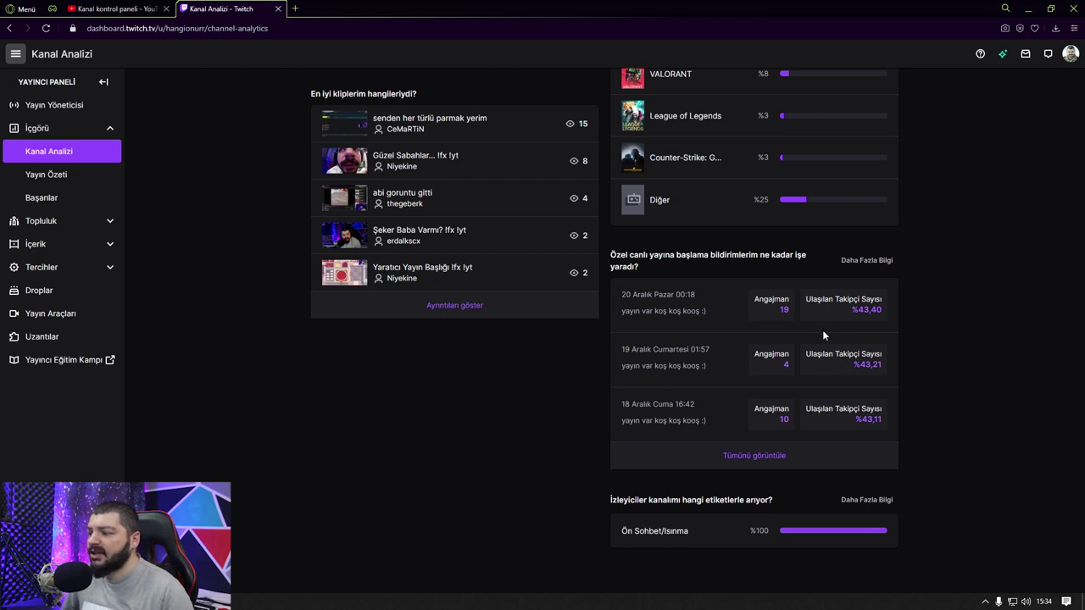
# - Open Yayın Özeti and examine the last stream's statistics, including Yayın Süresi, Ortalama İzleyici and Tekil İzleyici
pyautogui.click(88, 176)
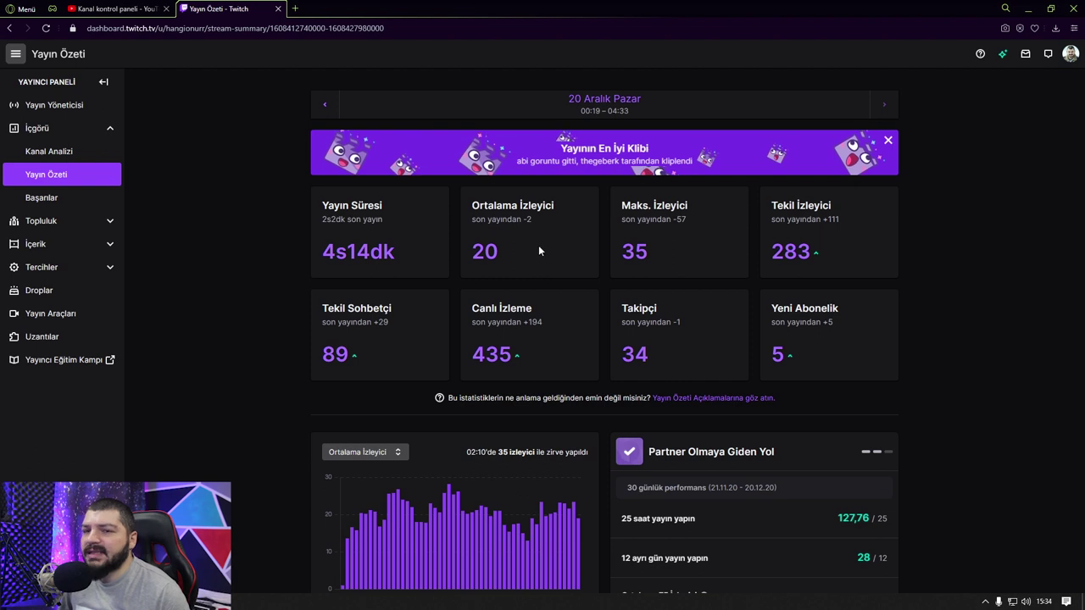
pyautogui.scroll(-1, 538, 245)
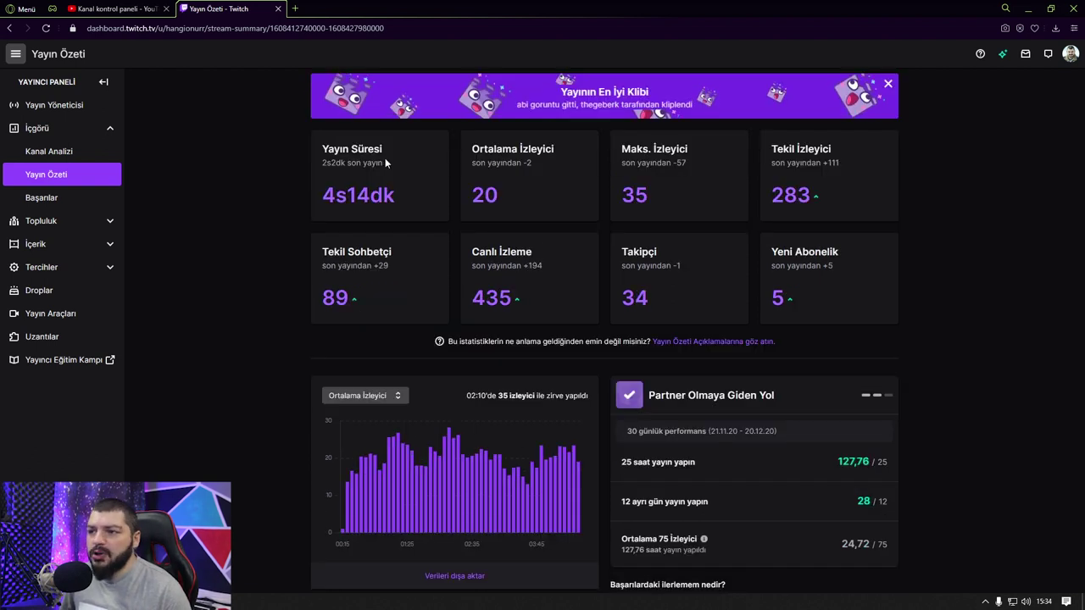
pyautogui.moveTo(320, 195); pyautogui.dragTo(515, 197)
pyautogui.click(769, 149)
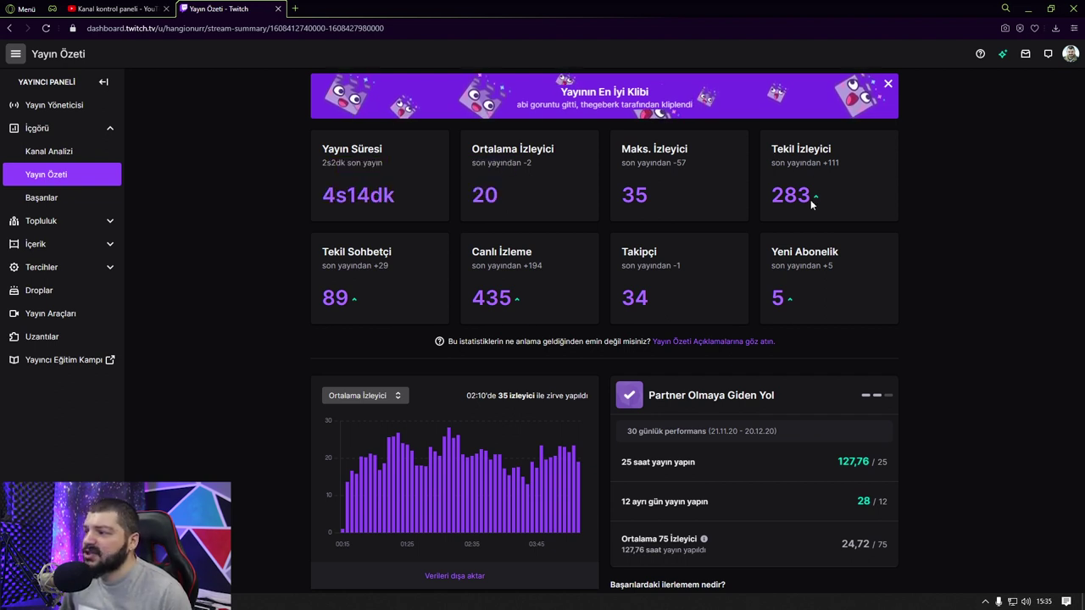
pyautogui.moveTo(812, 197); pyautogui.dragTo(768, 199)
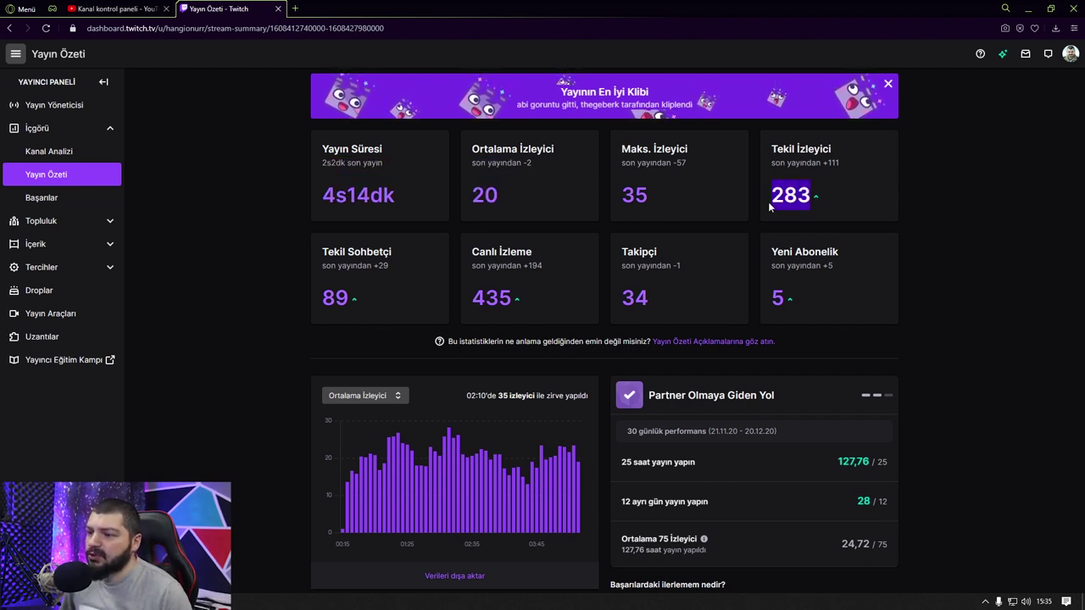
pyautogui.click(760, 214)
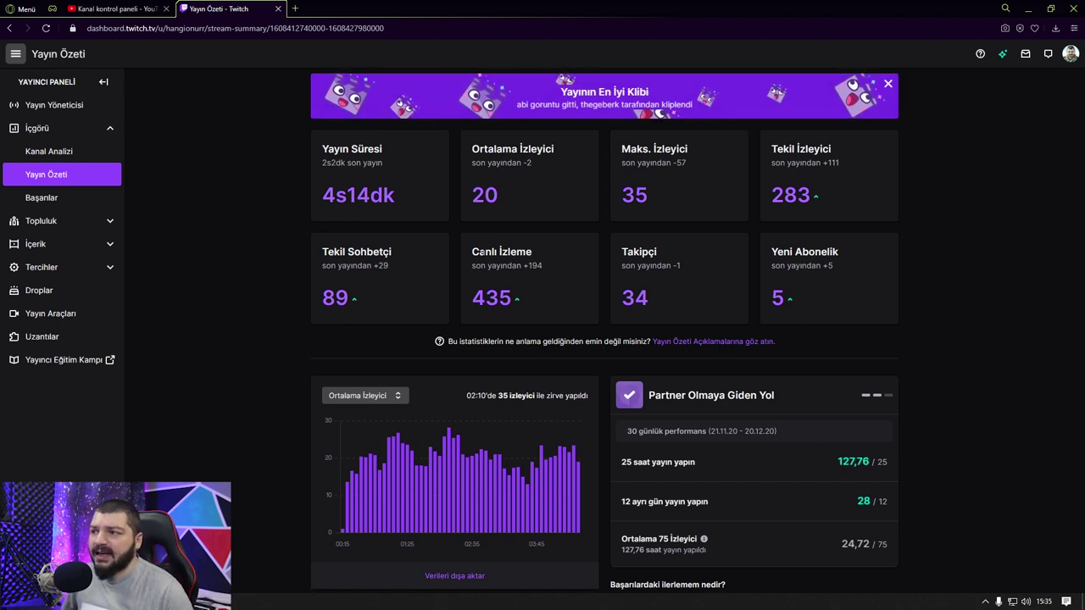
# - Examine the Partner Olmaya Giden Yol requirements and the 30-day progress towards each one
pyautogui.scroll(-3, 535, 222)
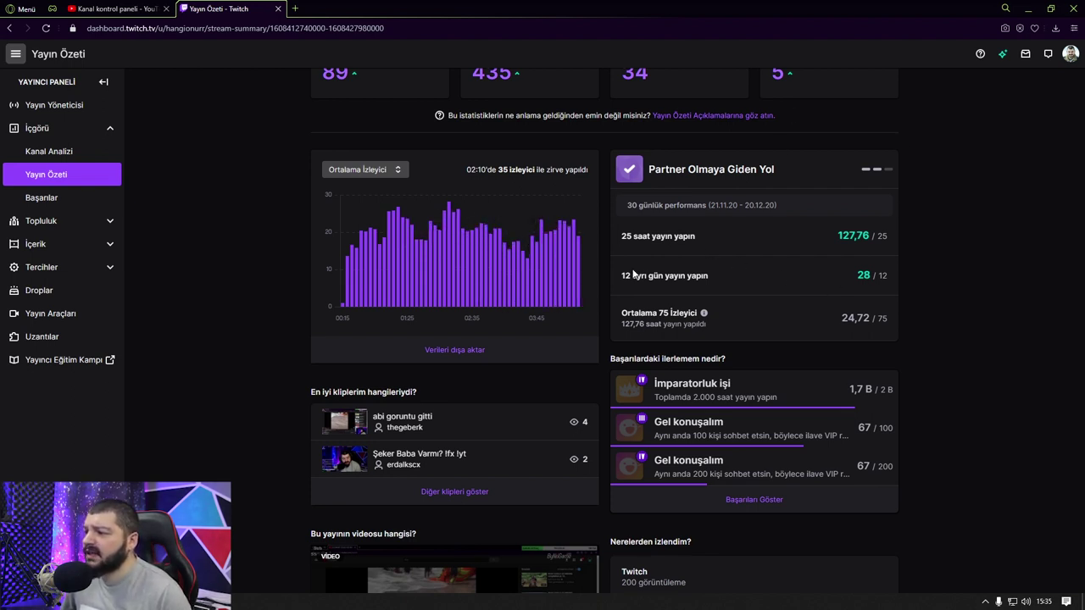
pyautogui.moveTo(676, 170); pyautogui.dragTo(774, 170)
pyautogui.click(729, 172)
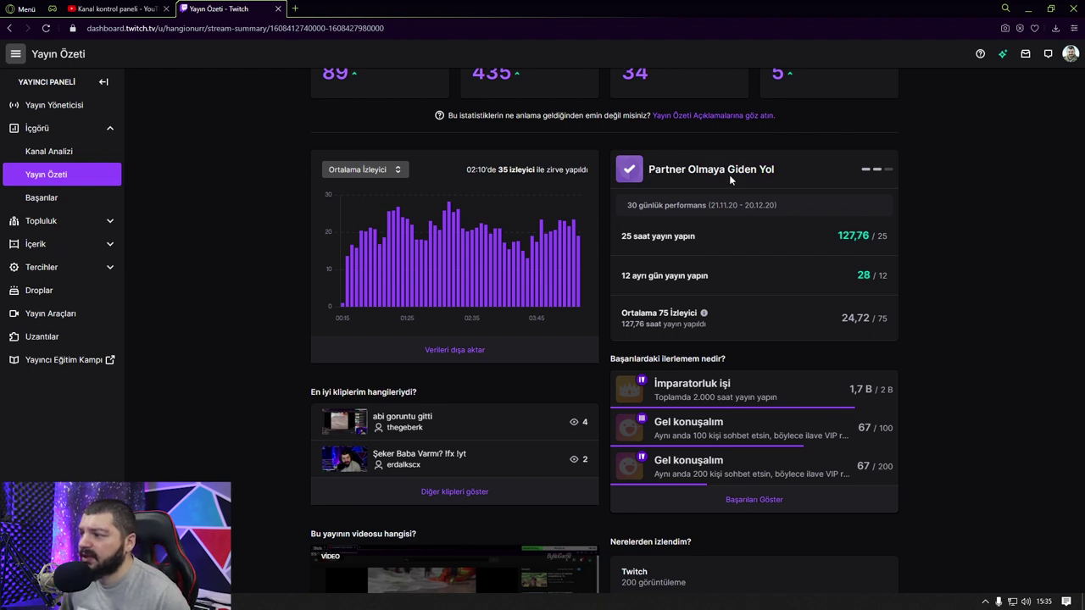
pyautogui.moveTo(714, 255); pyautogui.dragTo(746, 267)
pyautogui.click(746, 267)
pyautogui.moveTo(836, 240); pyautogui.dragTo(860, 273)
pyautogui.click(854, 304)
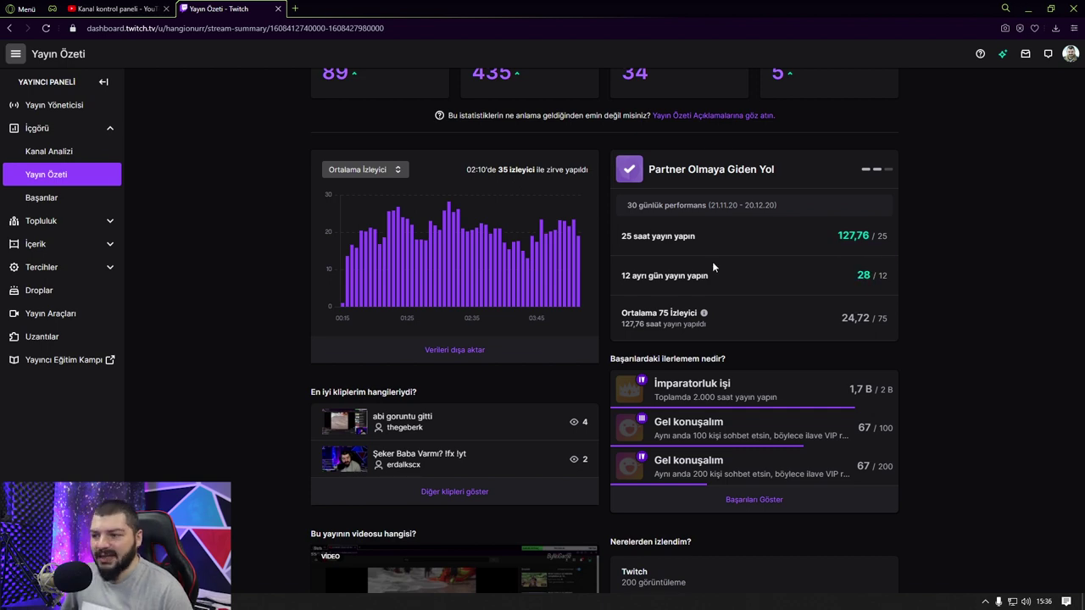
# - Review the achievement progress and the Takipçiler share under Nerelerden izlendim in the stream summary
pyautogui.scroll(-2, 711, 272)
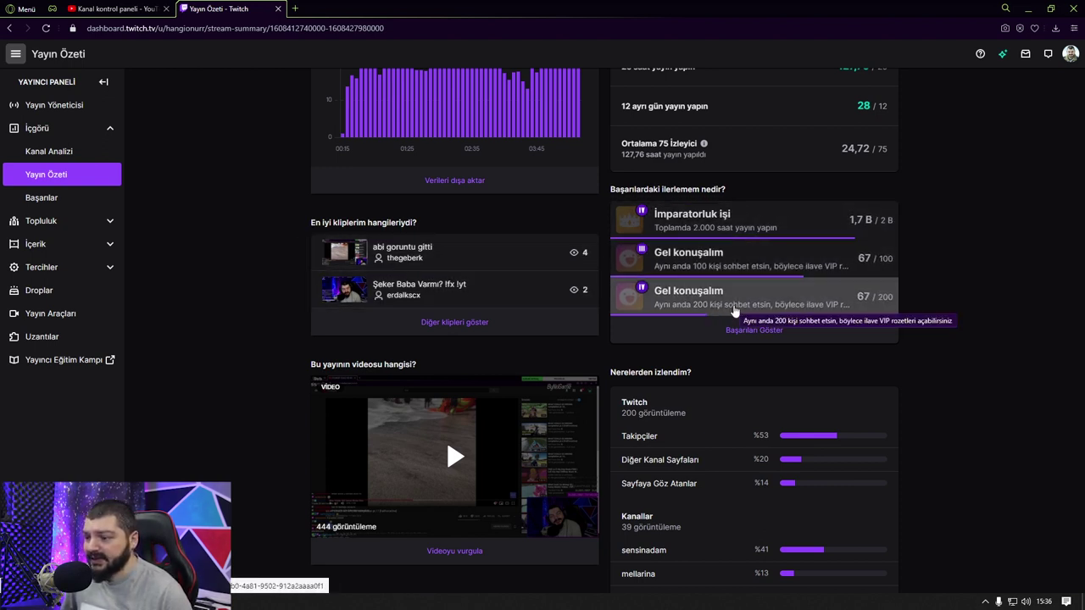
pyautogui.scroll(-3, 734, 310)
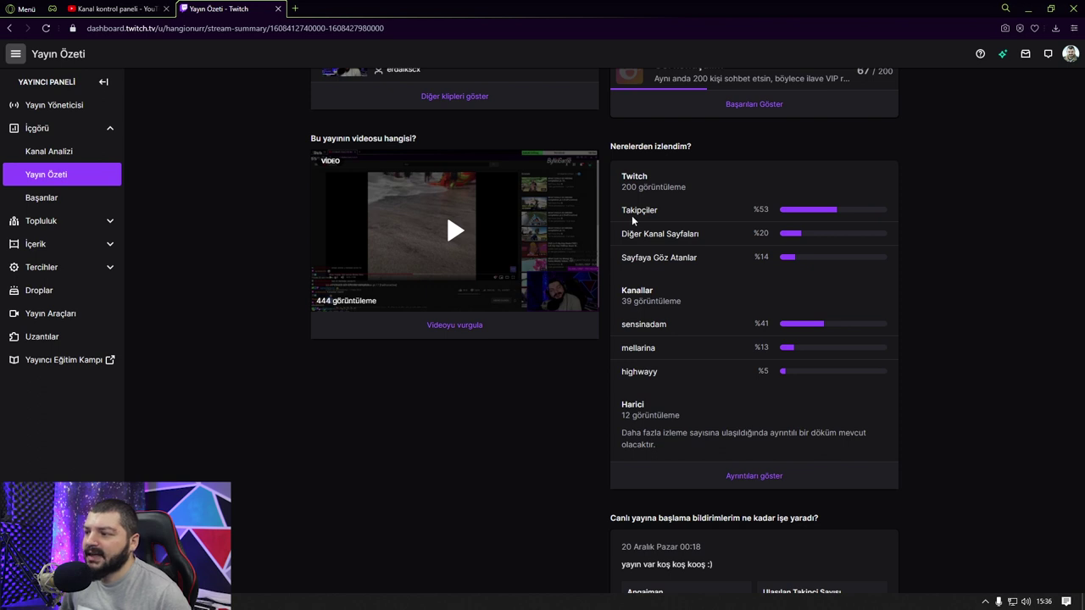
pyautogui.moveTo(632, 210); pyautogui.dragTo(768, 209)
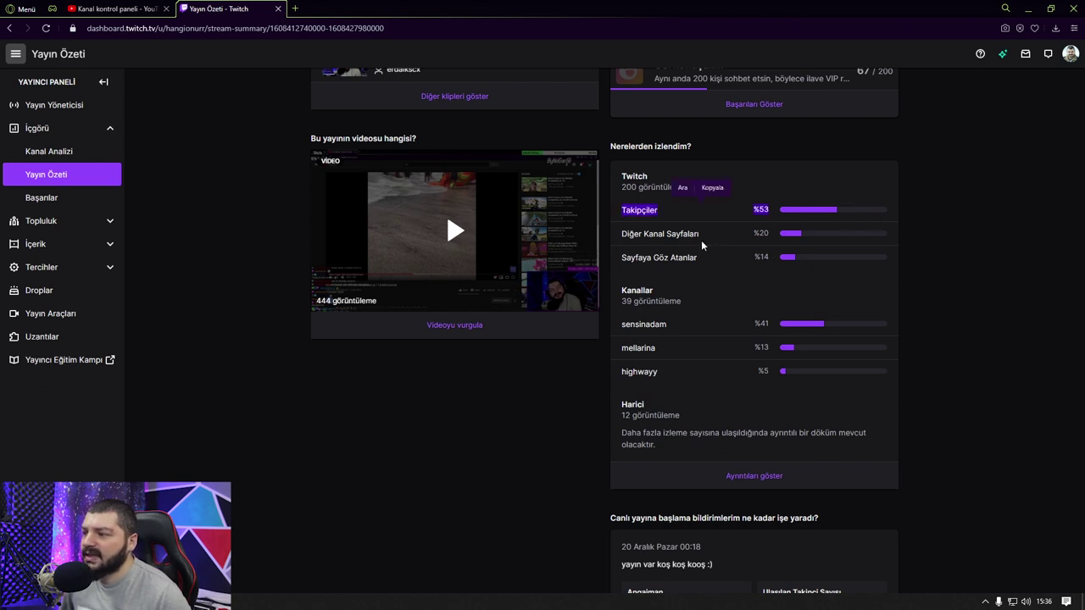
# - Review the Diğer Kanal Sayfaları and Sayfaya Göz Atanlar shares under Nerelerden izlendim, finishing back at the stream summary's main statistics
pyautogui.click(617, 232)
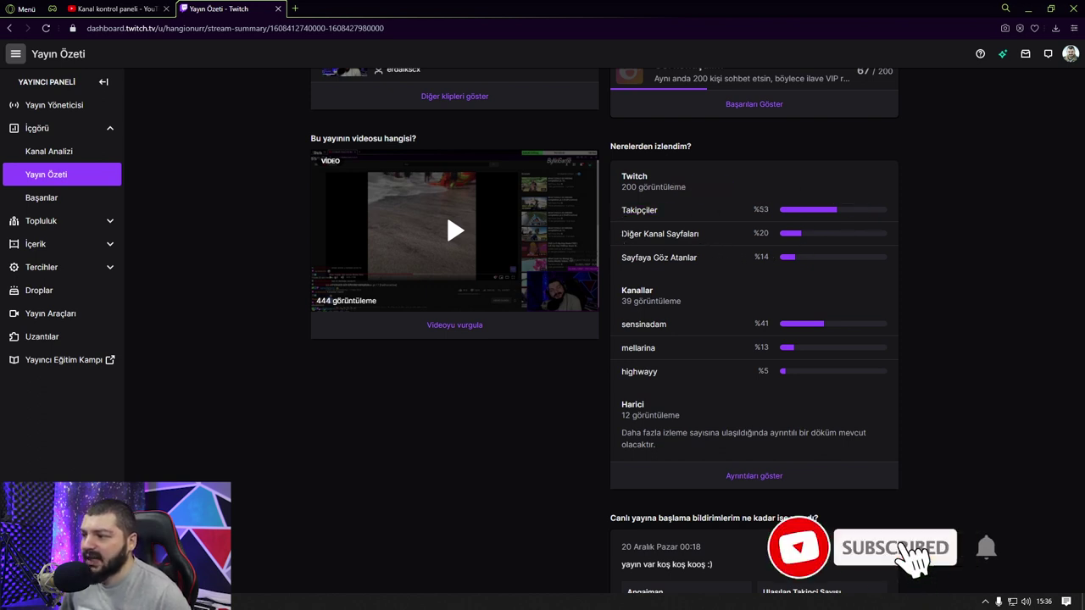
pyautogui.moveTo(617, 232); pyautogui.dragTo(843, 232)
pyautogui.click(673, 269)
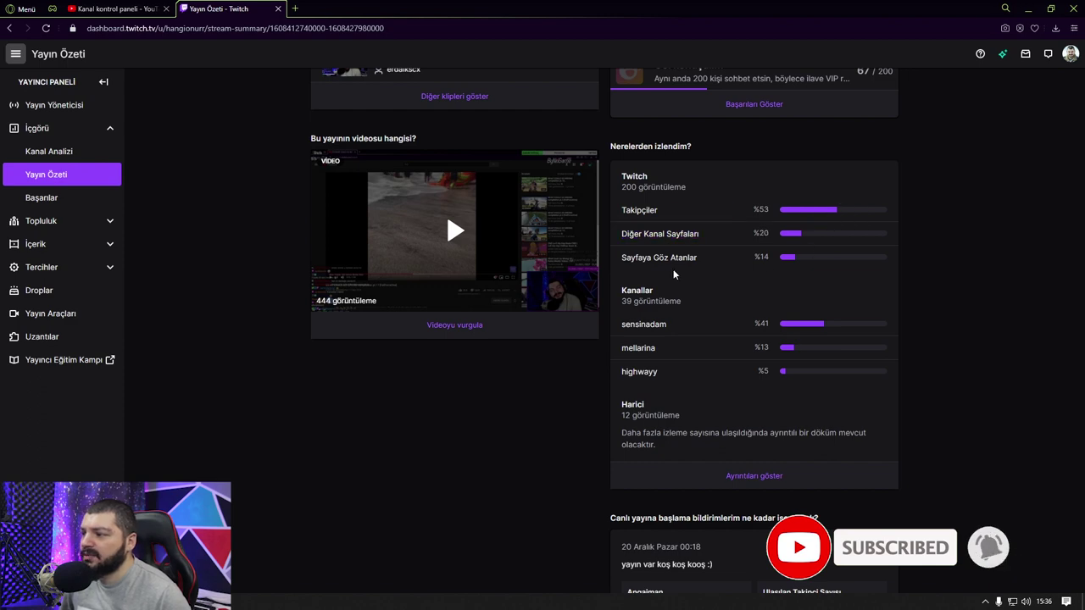
pyautogui.moveTo(631, 257); pyautogui.dragTo(820, 258)
pyautogui.click(926, 285)
pyautogui.scroll(-2, 864, 325)
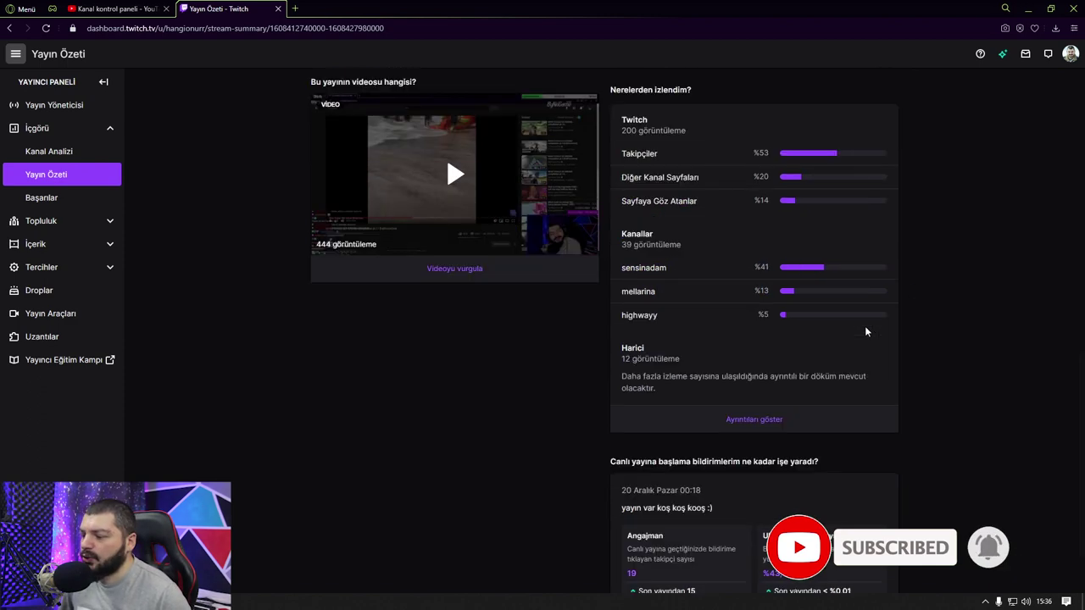
pyautogui.scroll(10, 866, 333)
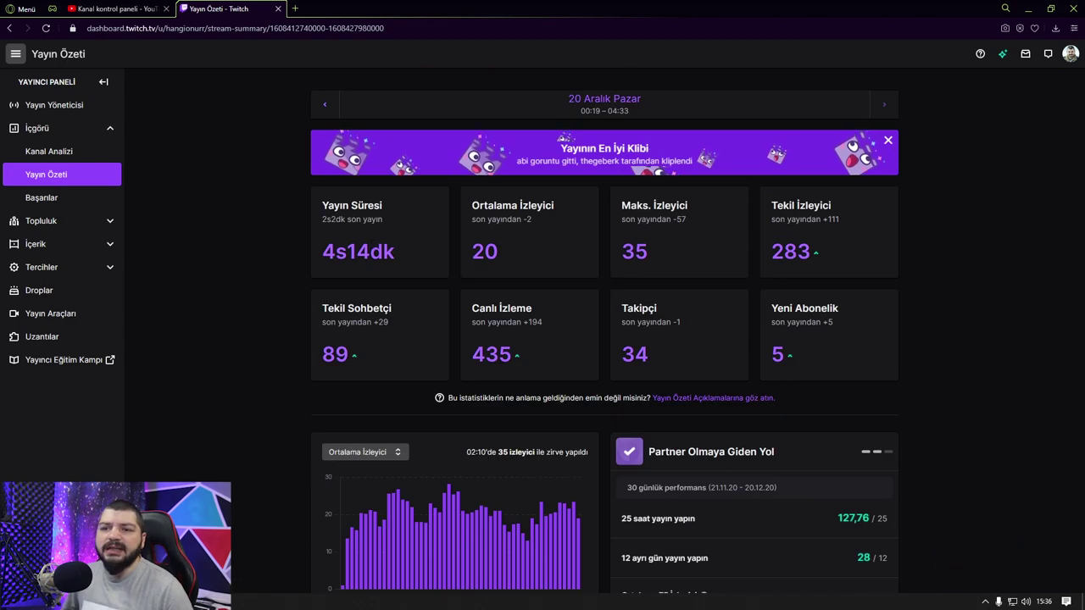
# - Open Başarılar and examine the tasks in the Haydi Bakalım achievement, including Yayın başlığını değiştirin and Kategorinizi güncelleyin
pyautogui.click(71, 202)
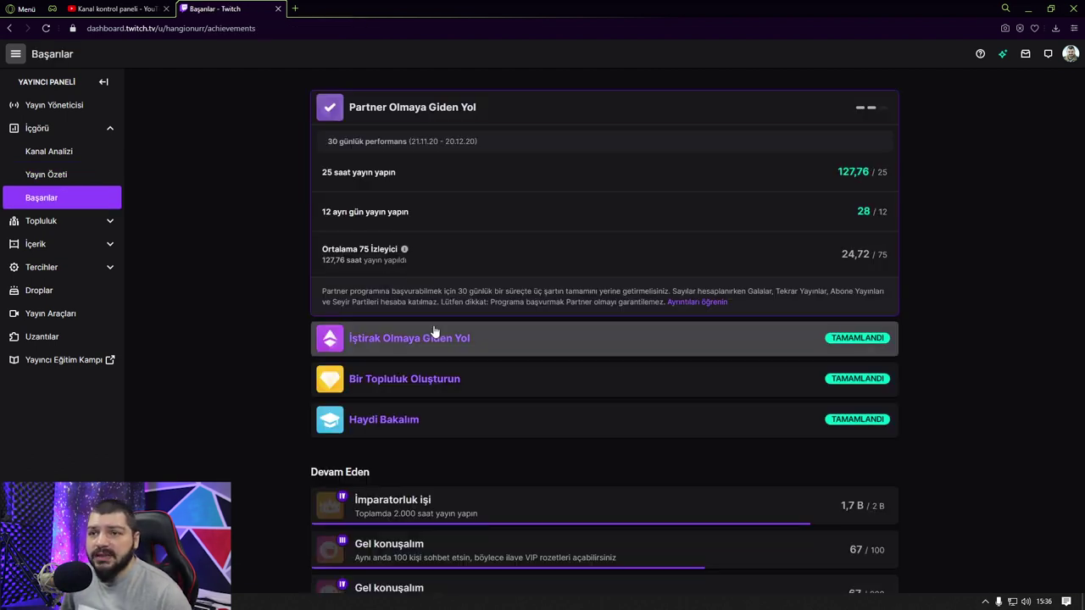
pyautogui.scroll(-2, 467, 254)
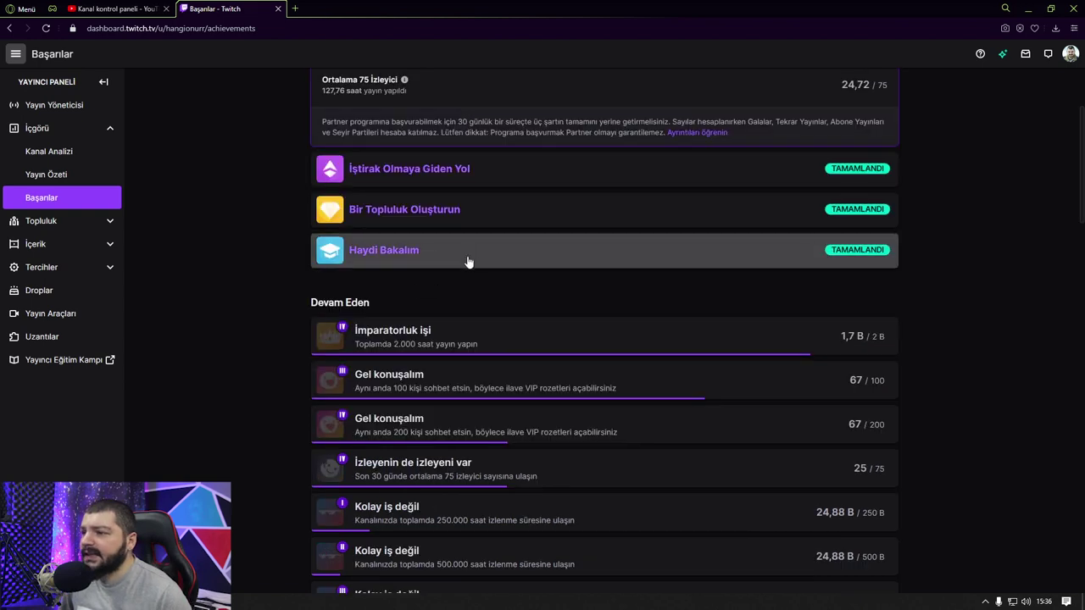
pyautogui.click(467, 246)
pyautogui.scroll(-3, 467, 245)
pyautogui.scroll(1, 424, 258)
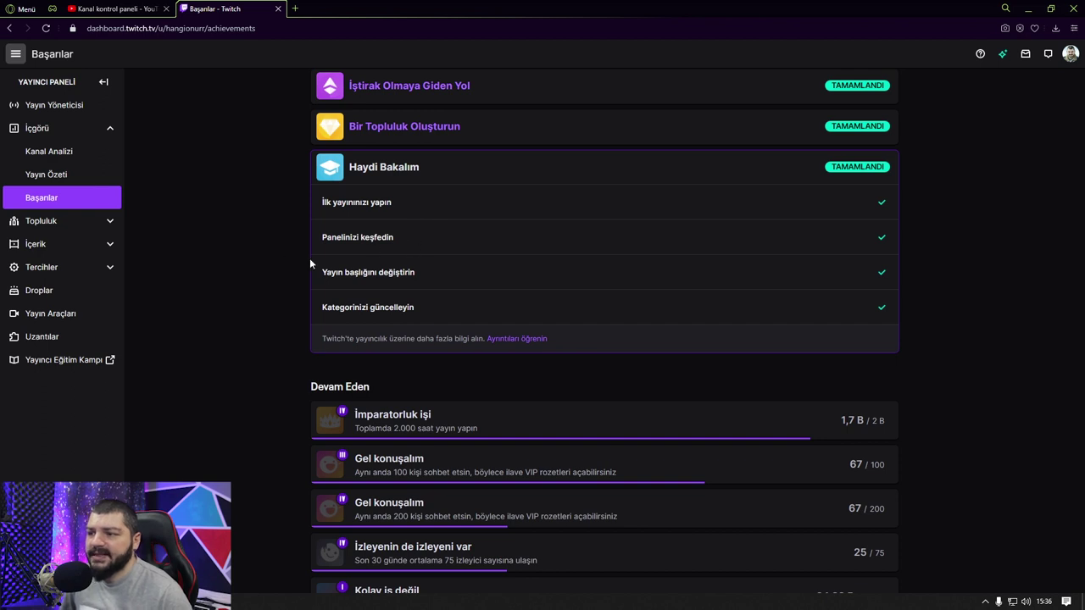
pyautogui.moveTo(454, 284); pyautogui.dragTo(281, 273)
pyautogui.click(439, 307)
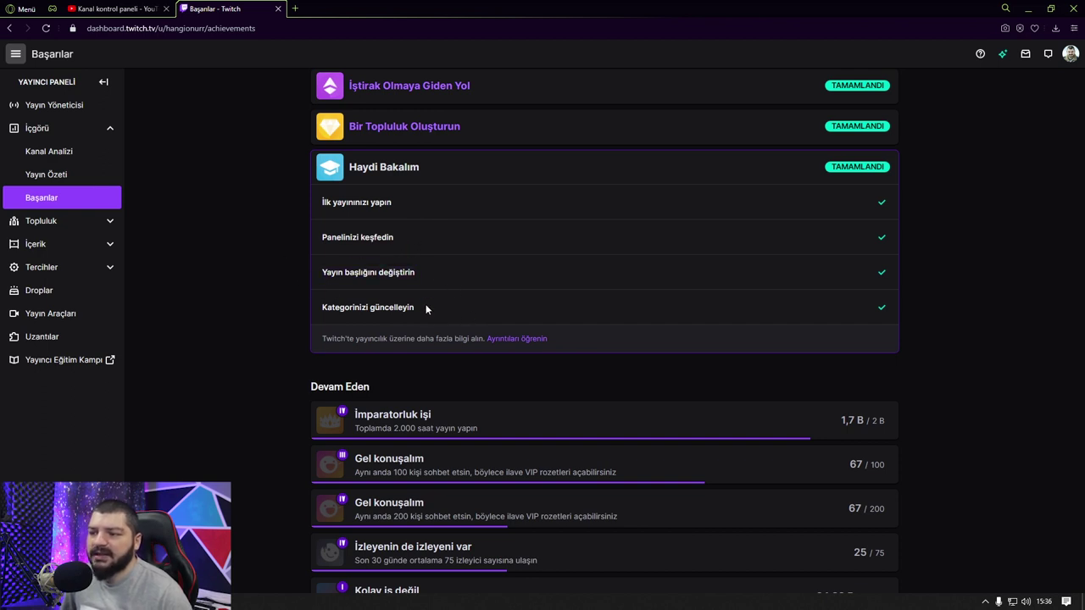
pyautogui.tripleClick(427, 307)
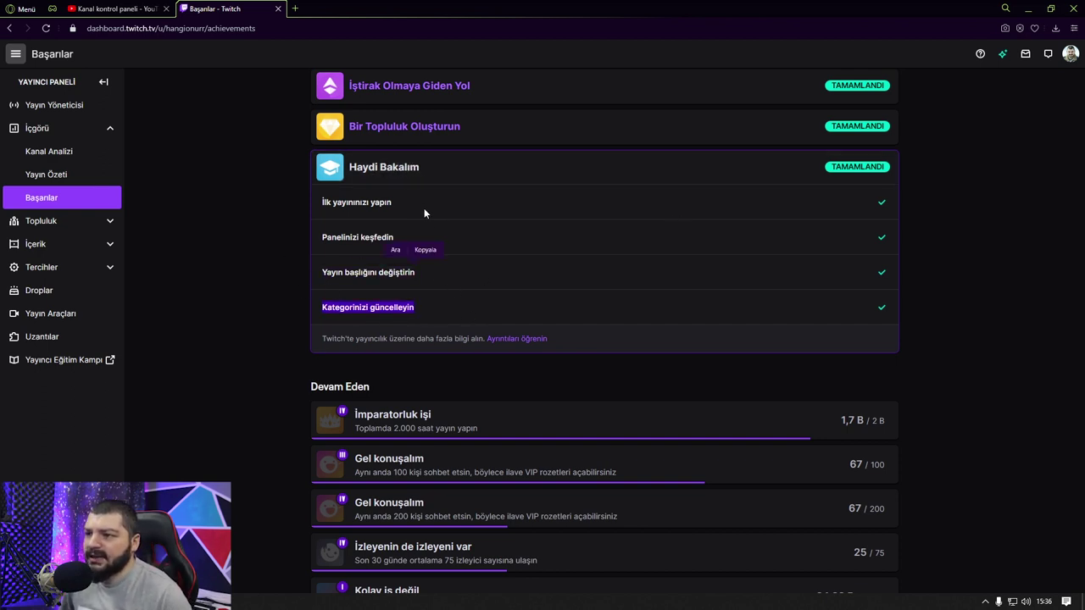
pyautogui.scroll(1, 406, 222)
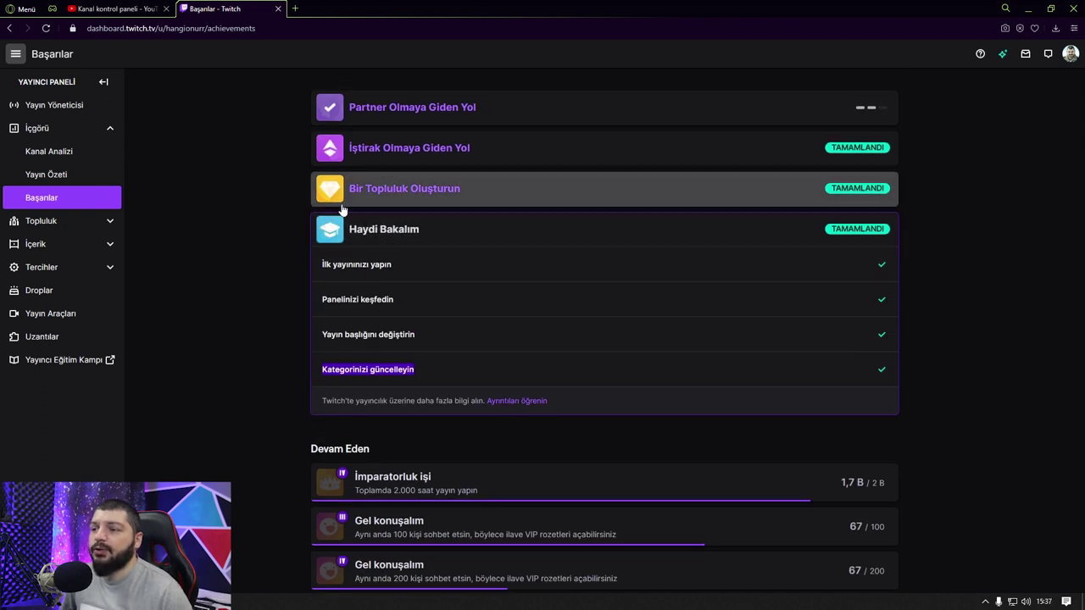
# - Examine the requirements of the Bir Topluluk Oluşturun, İştirak Olmaya Giden Yol and Partner Olmaya Giden Yol achievements
pyautogui.click(343, 197)
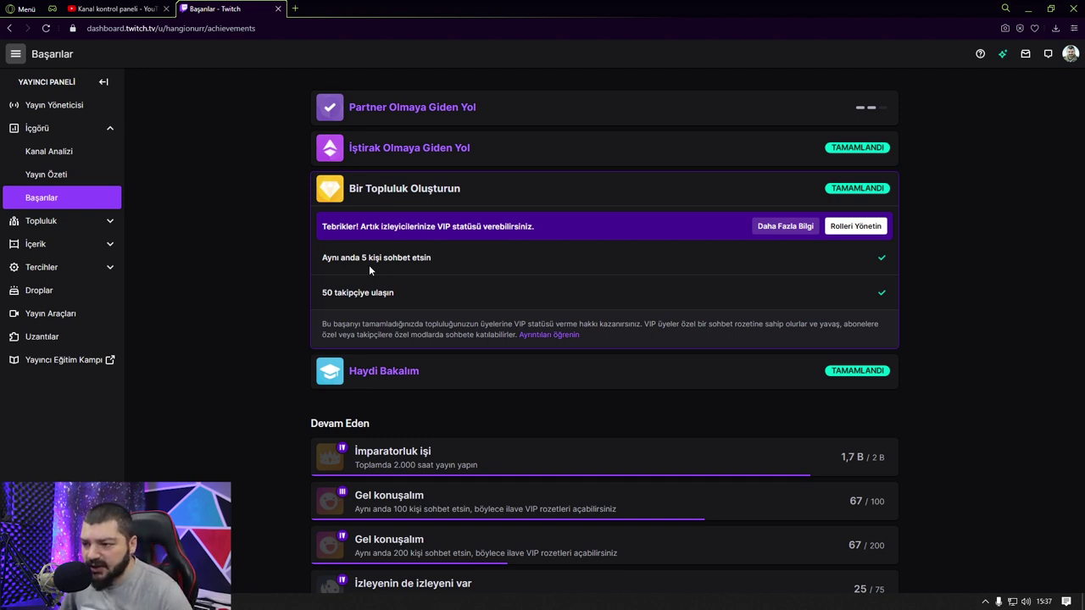
pyautogui.click(360, 161)
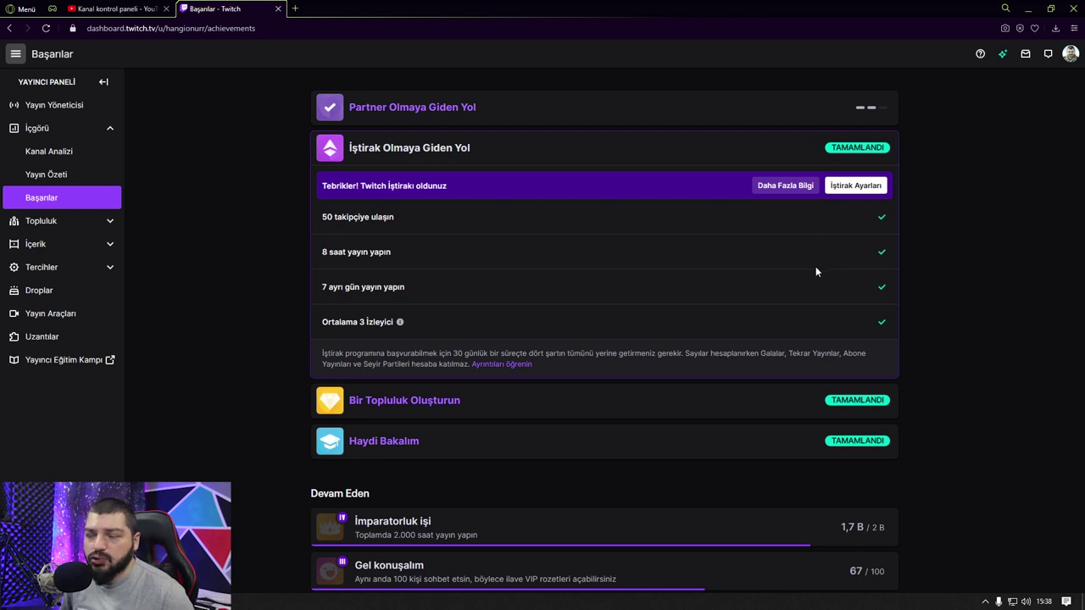
pyautogui.click(440, 120)
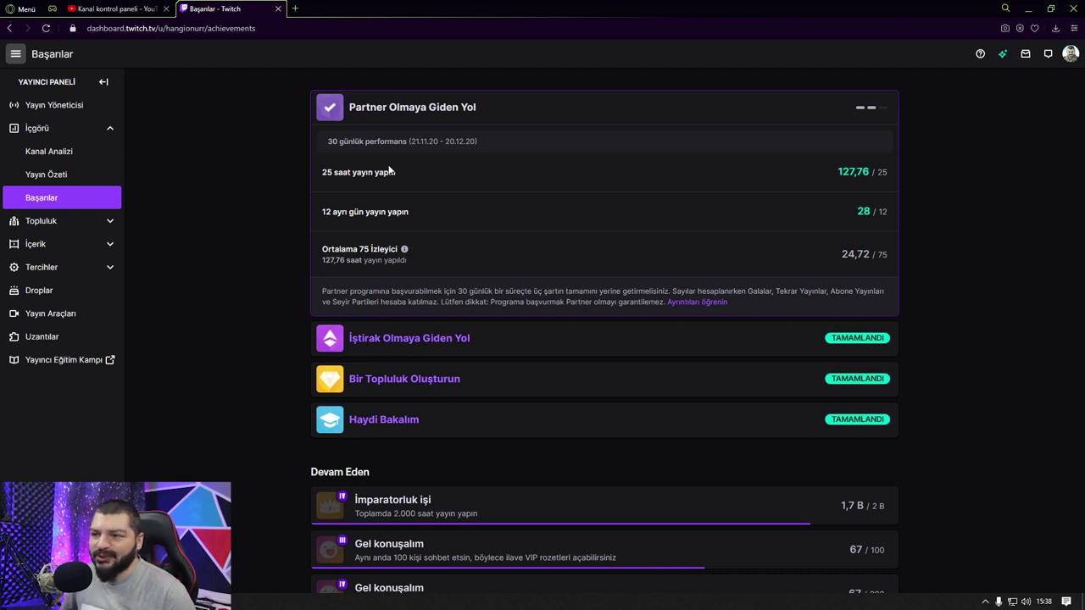
pyautogui.moveTo(390, 170); pyautogui.dragTo(892, 259)
pyautogui.click(892, 259)
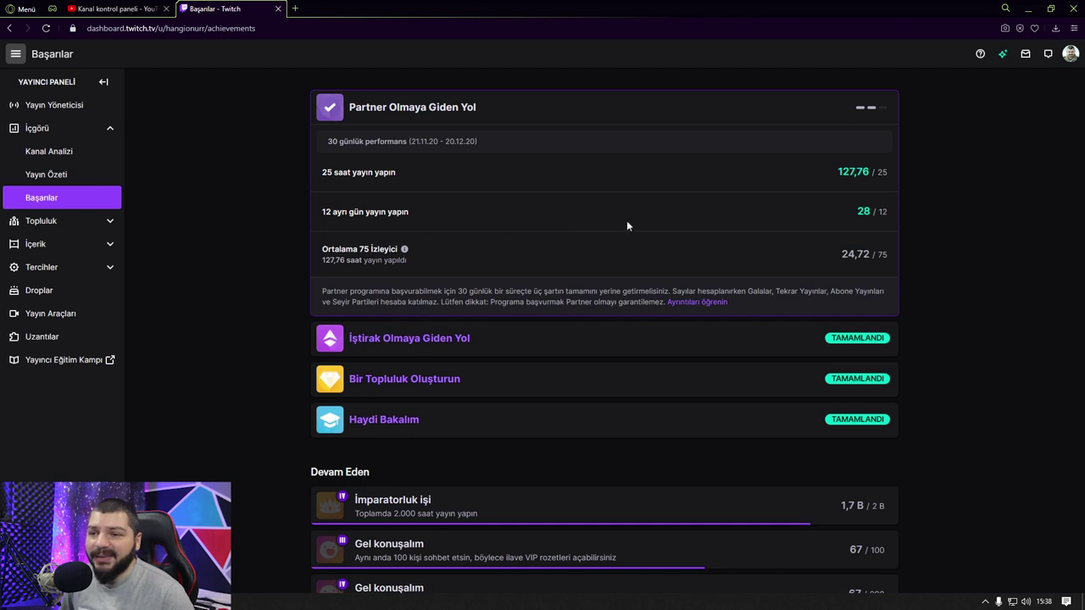
# - Collapse the İçgörü section and open Rol Yöneticisi under Topluluk to view the assigned user roles
pyautogui.click(51, 128)
pyautogui.click(51, 151)
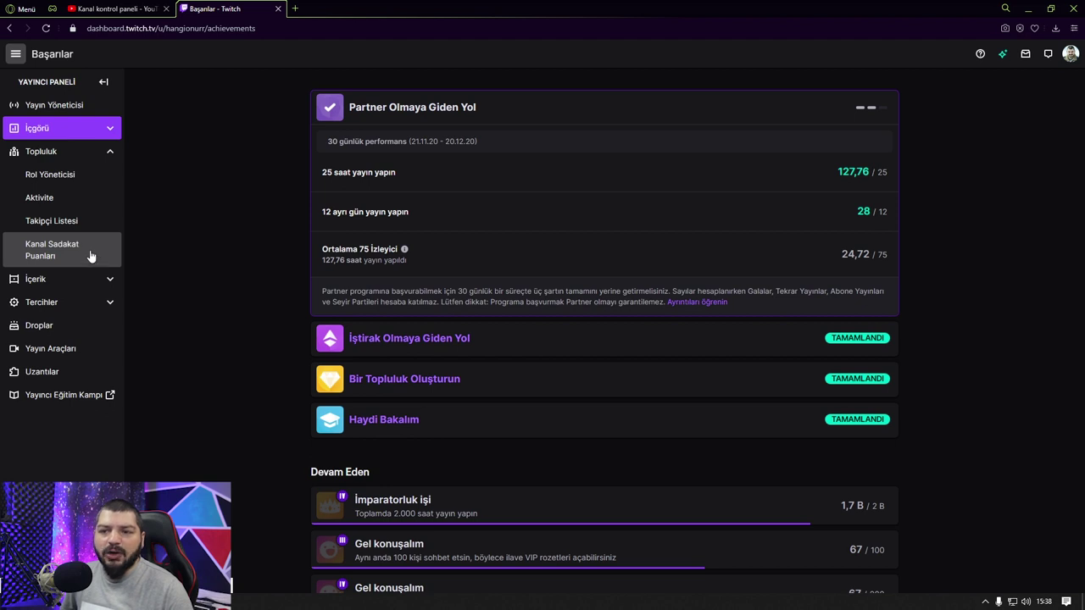
pyautogui.click(95, 178)
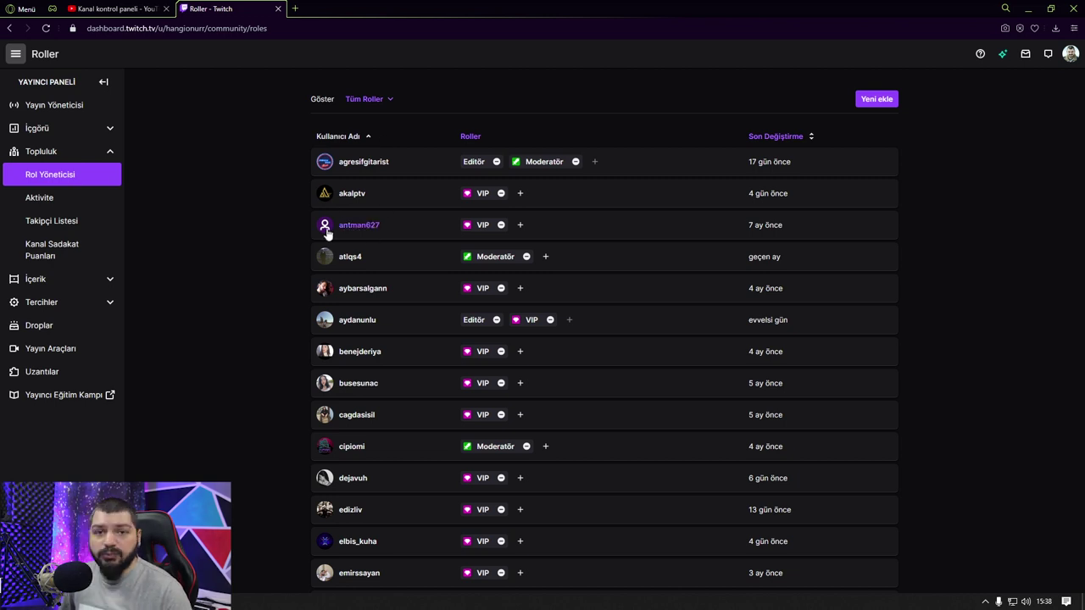
# - Open Aktivite under Topluluk and look through the channel's activity history from newest to oldest entries
pyautogui.click(60, 197)
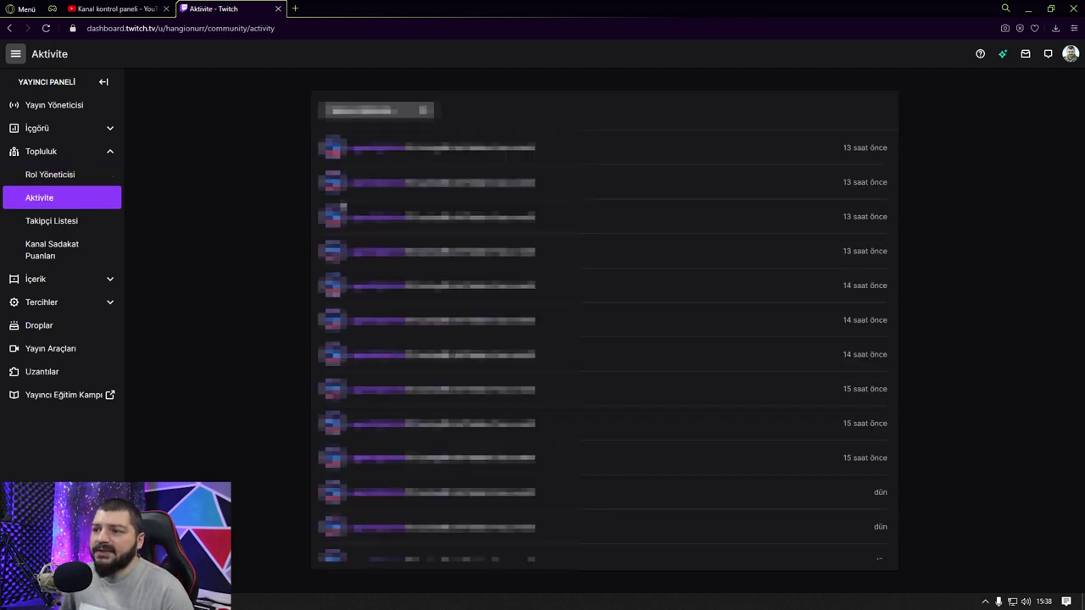
pyautogui.scroll(-4, 728, 328)
pyautogui.scroll(4, 728, 328)
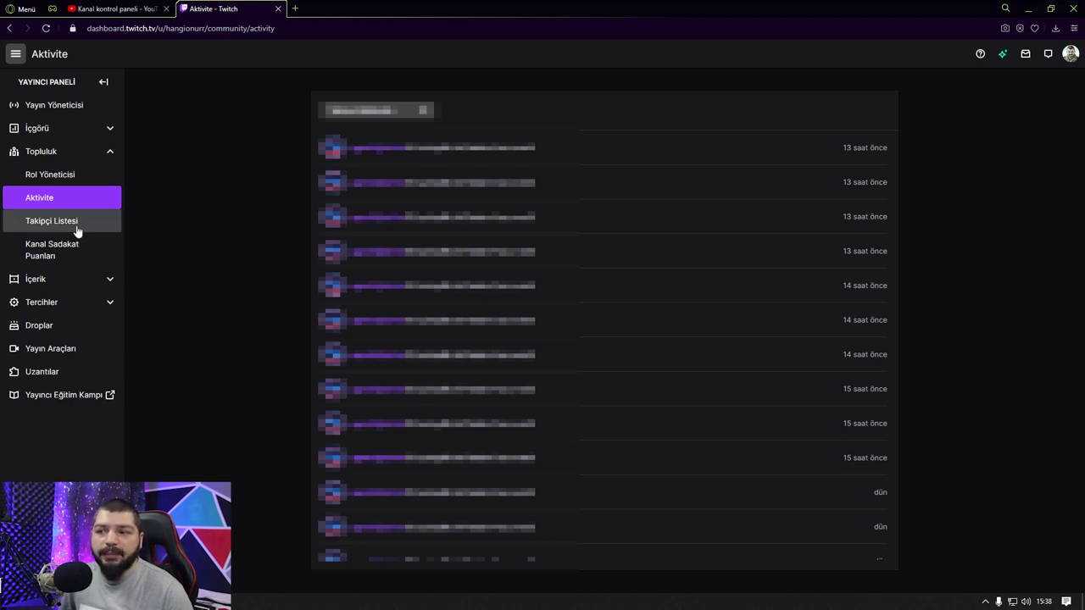
pyautogui.scroll(-15, 416, 314)
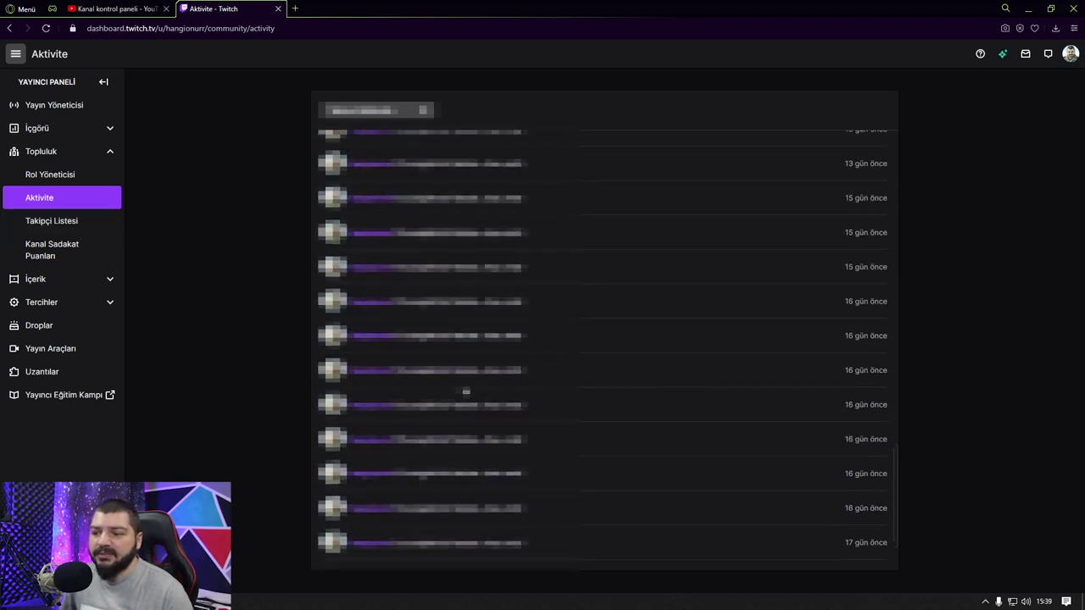
pyautogui.scroll(15, 465, 391)
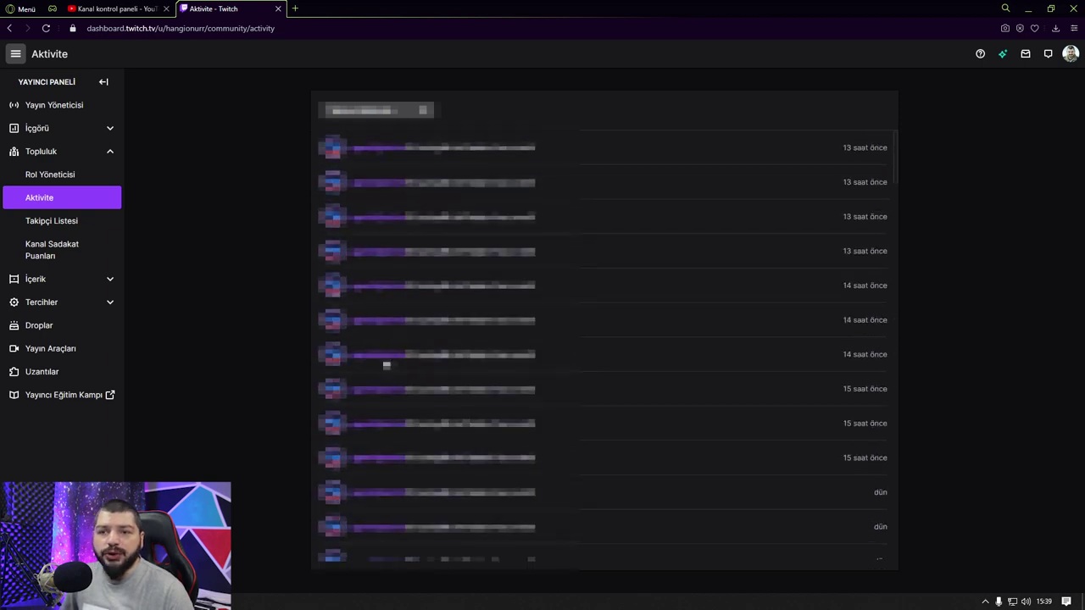
# - View the Takipçi Listesi page and the Kanal Sadakat Puanları settings under Topluluk
pyautogui.click(99, 219)
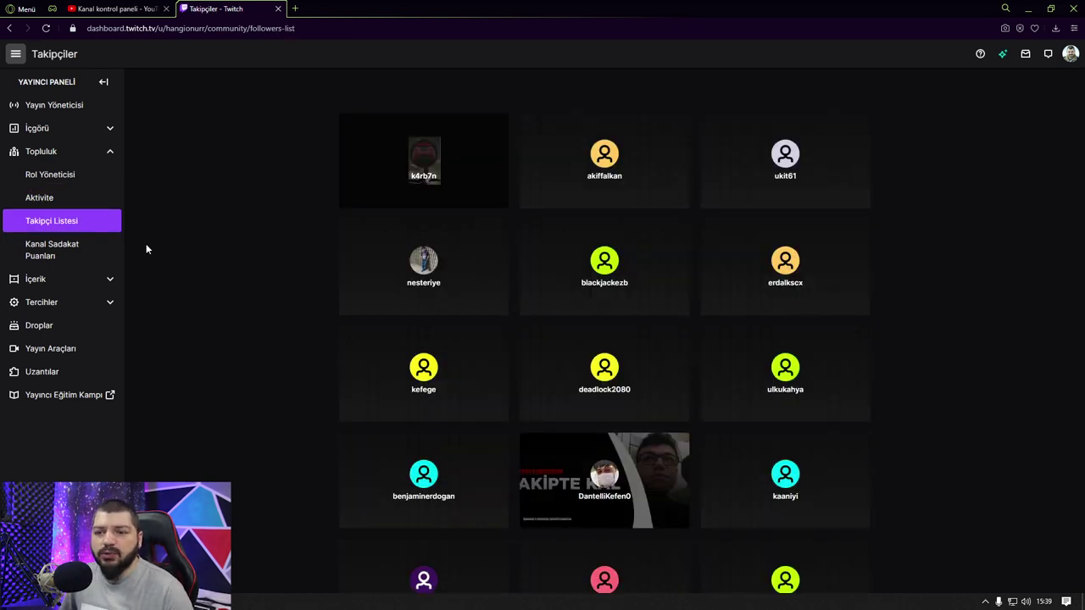
pyautogui.click(98, 250)
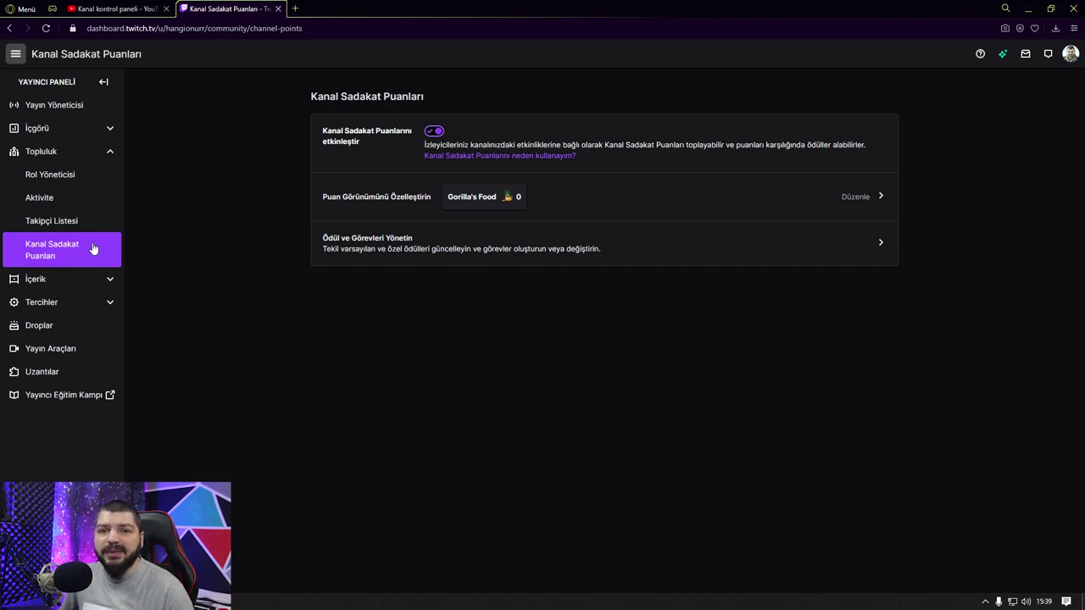
# - Open Video Yapım Kiti under İçerik and bring up the details of the 20 Aralık 2020 stream "Şeker Baba Varmı? !fx !yt"
pyautogui.click(98, 279)
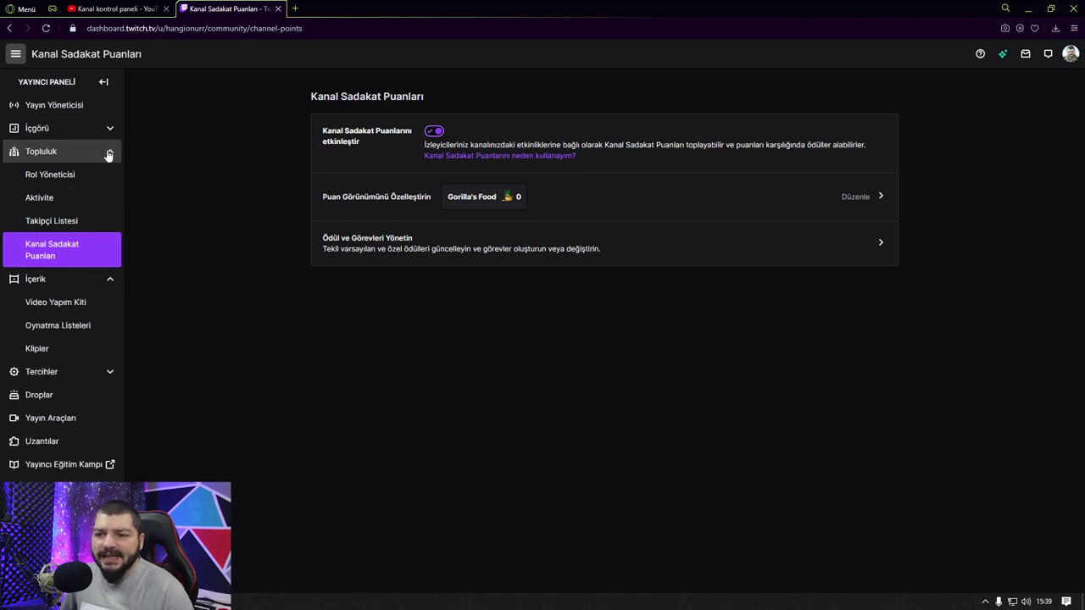
pyautogui.click(95, 150)
pyautogui.click(93, 205)
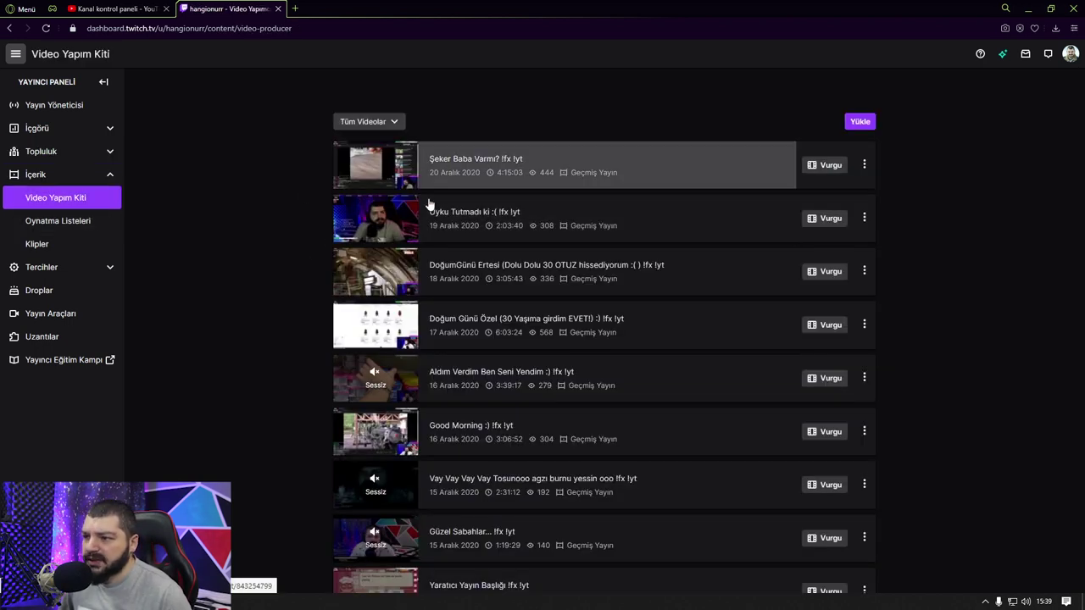
pyautogui.click(361, 160)
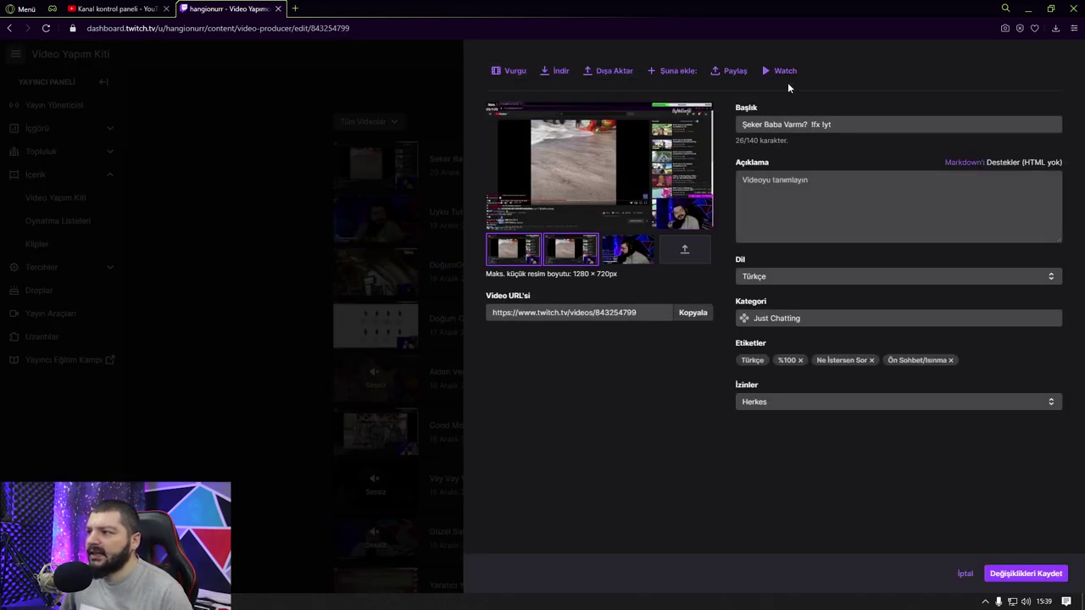
# - Create a highlight of this video running from 1:14:20 to 2:00:25, publish it, and close the highlighter's browser tab
pyautogui.click(509, 72)
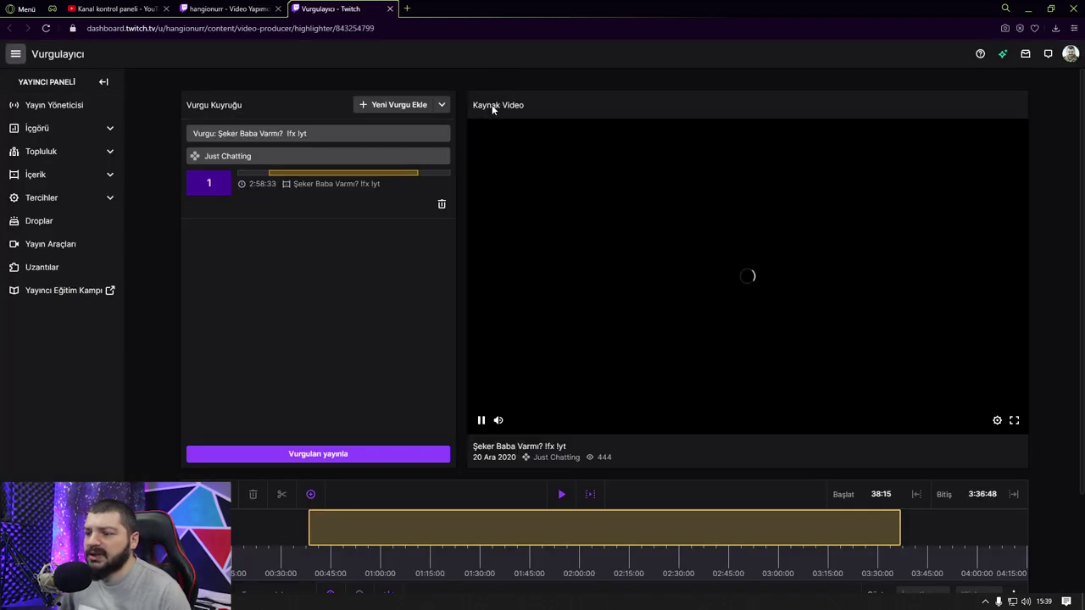
pyautogui.scroll(-2, 336, 494)
pyautogui.moveTo(312, 416); pyautogui.dragTo(428, 415)
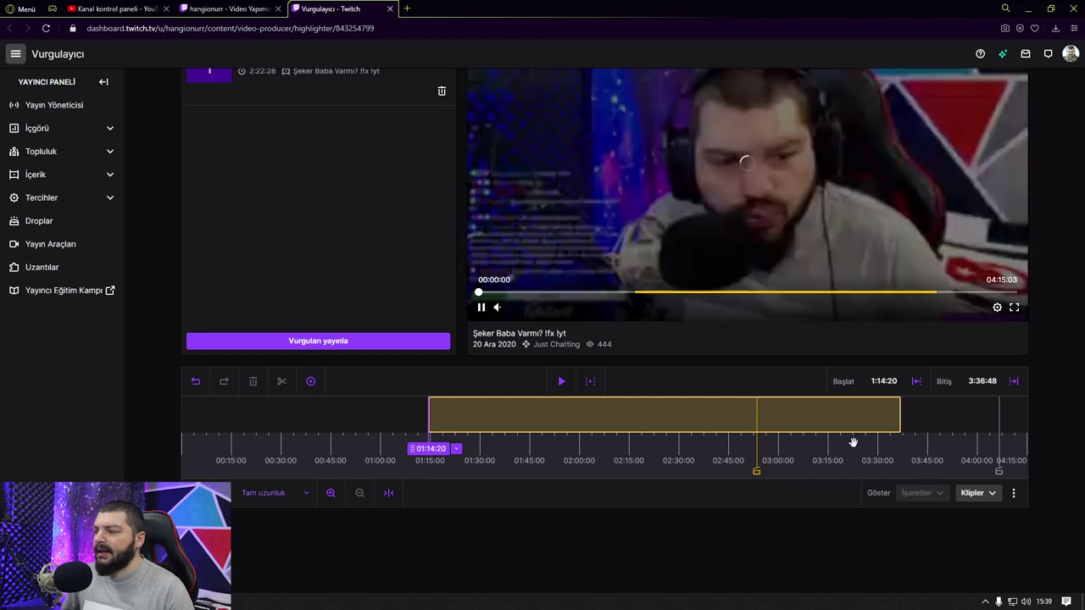
pyautogui.click(481, 307)
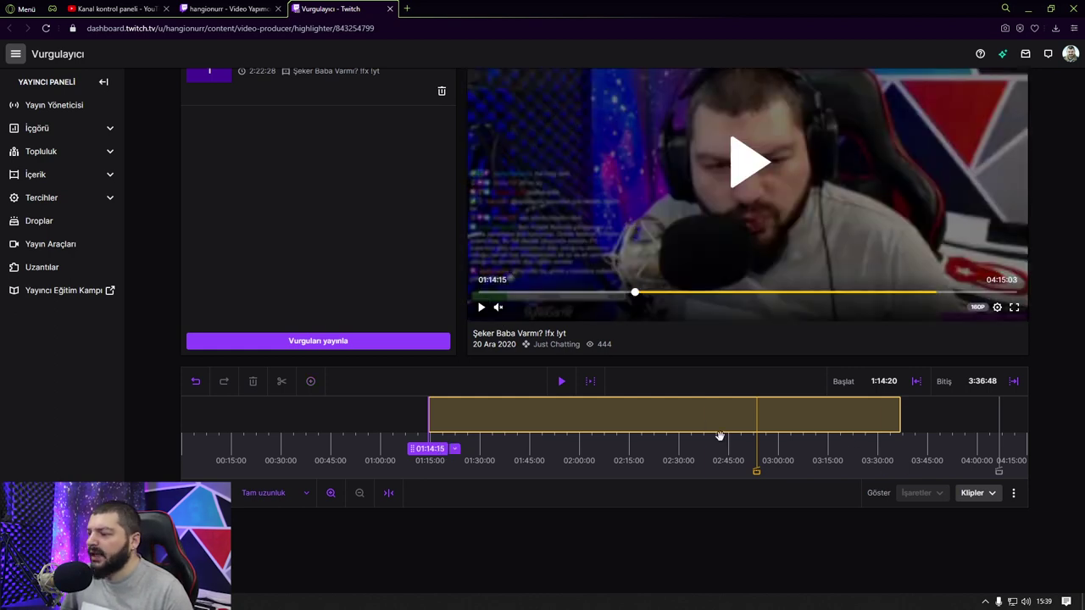
pyautogui.moveTo(900, 415); pyautogui.dragTo(580, 406)
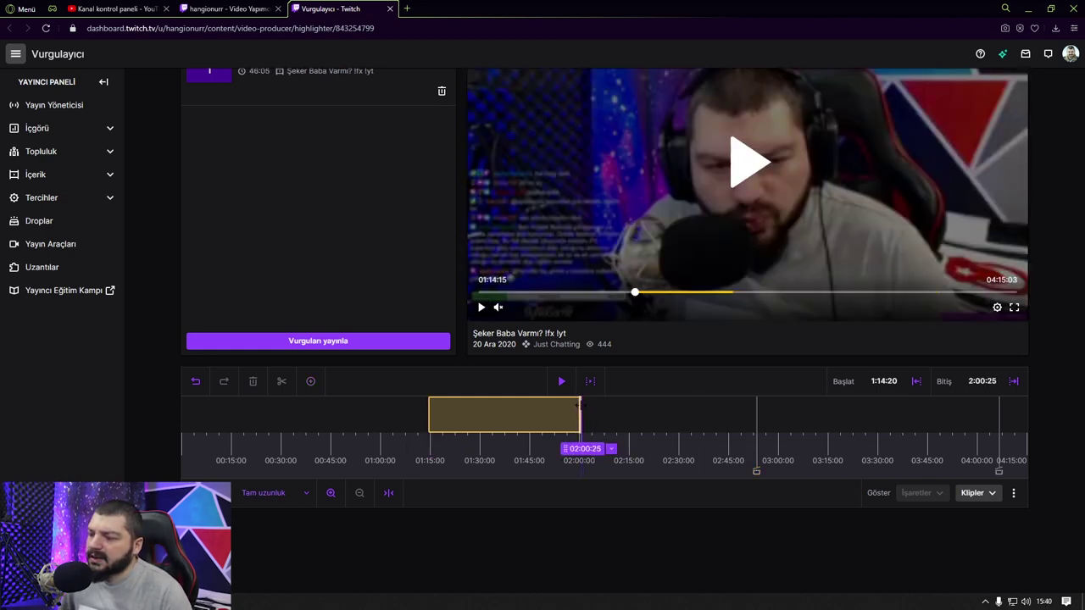
pyautogui.click(299, 343)
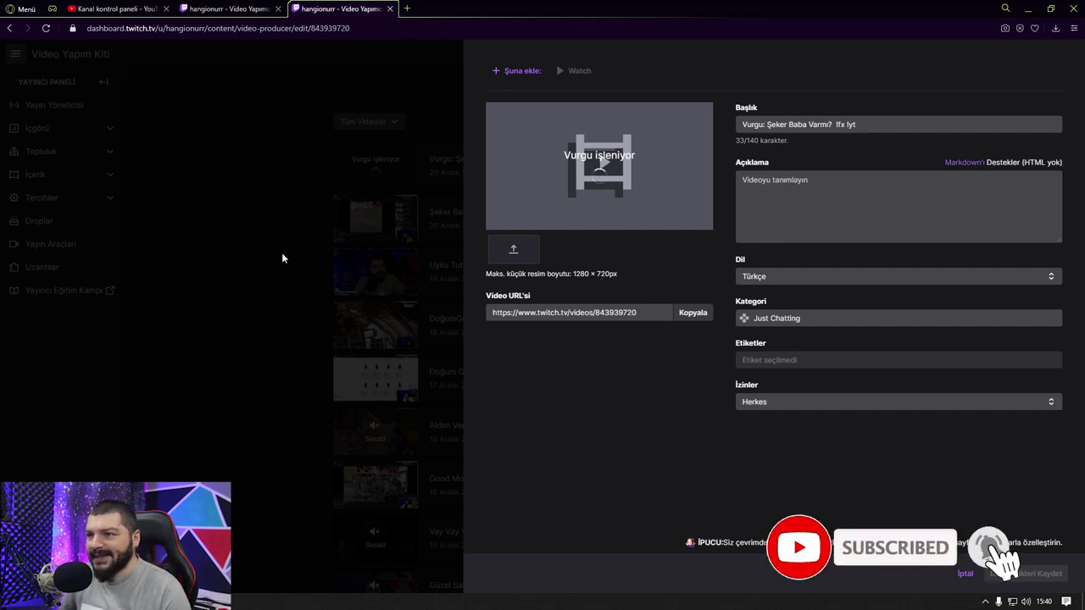
pyautogui.hotkey('ctrl', 'w')
# - View Oynatma Listeleri, and in Klipler switch the list to Kanalımın Klipleri and look through the channel's clips
pyautogui.click(87, 223)
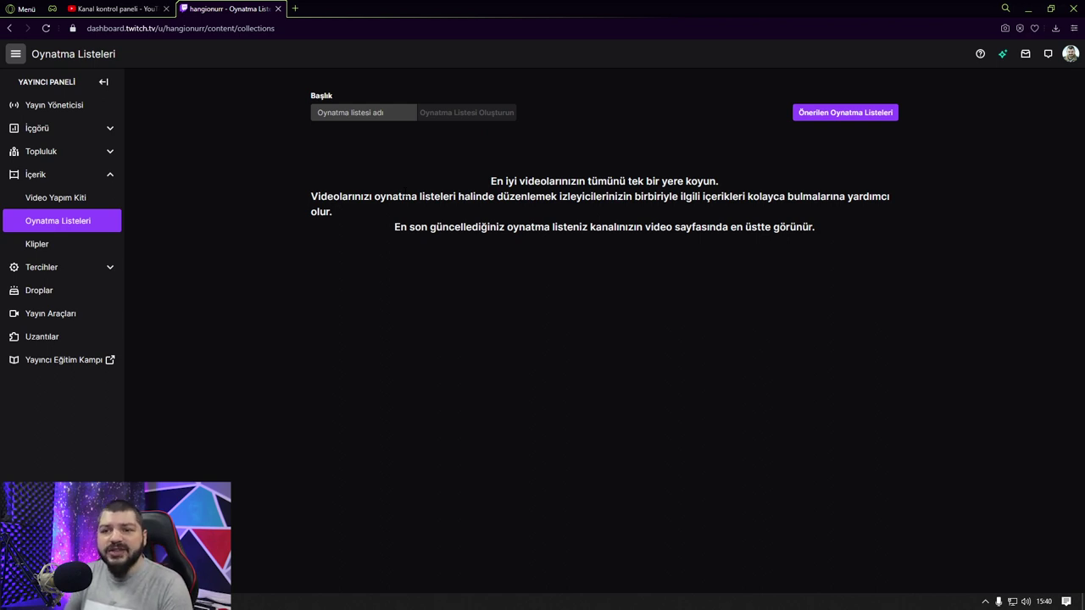
pyautogui.click(39, 243)
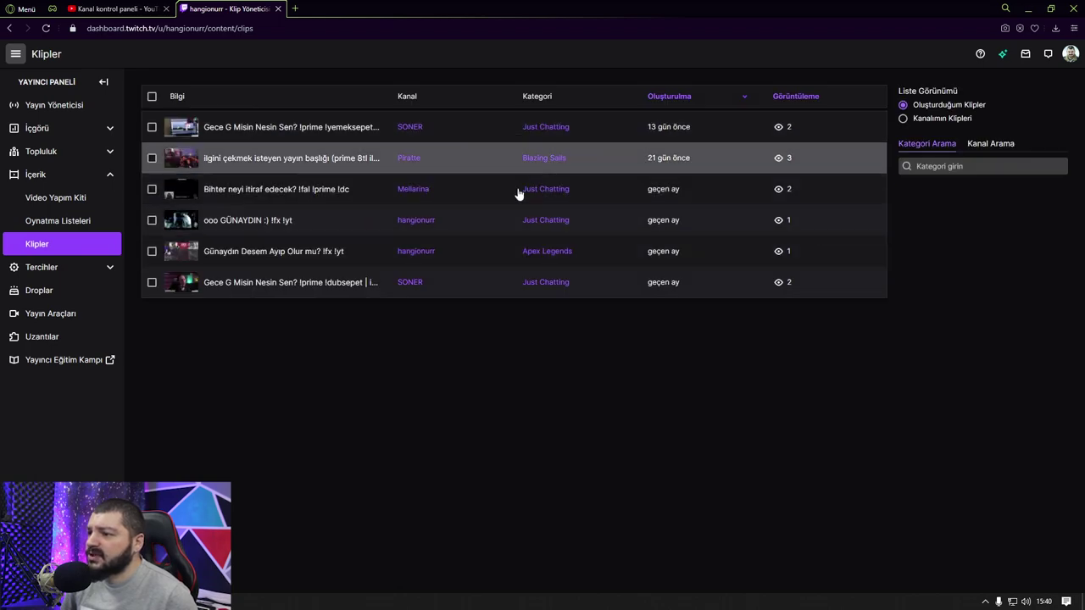
pyautogui.click(920, 119)
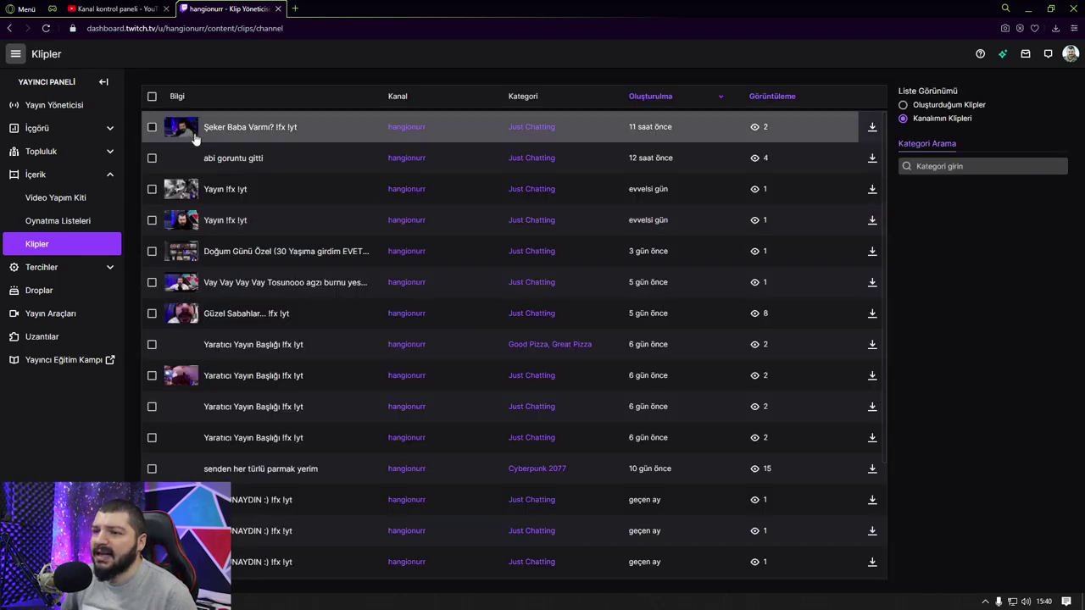
pyautogui.scroll(-2, 501, 252)
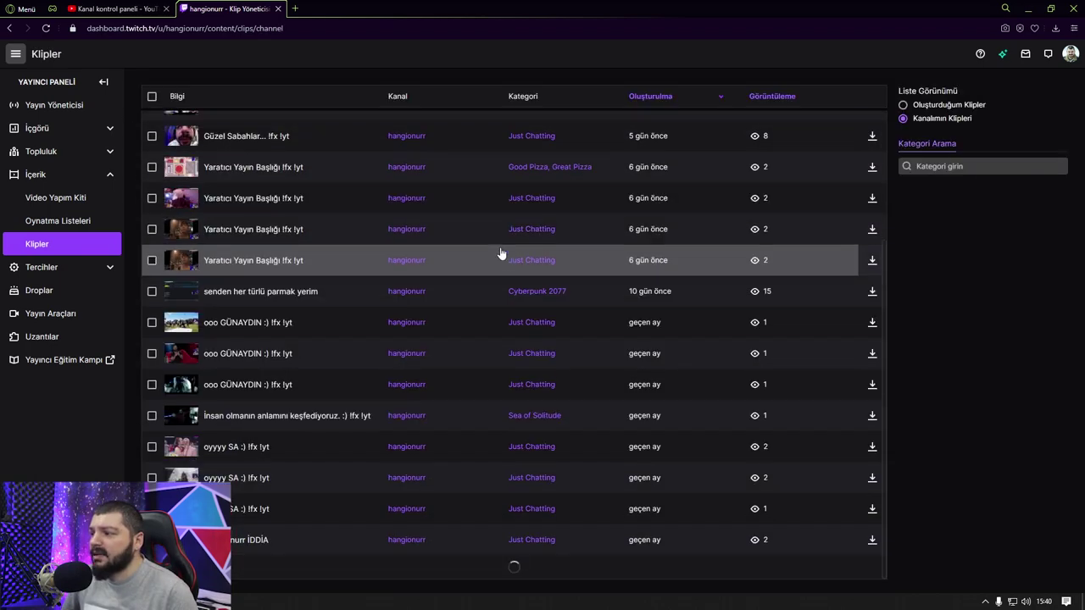
pyautogui.scroll(1, 521, 305)
pyautogui.scroll(-4, 475, 345)
pyautogui.scroll(5, 330, 344)
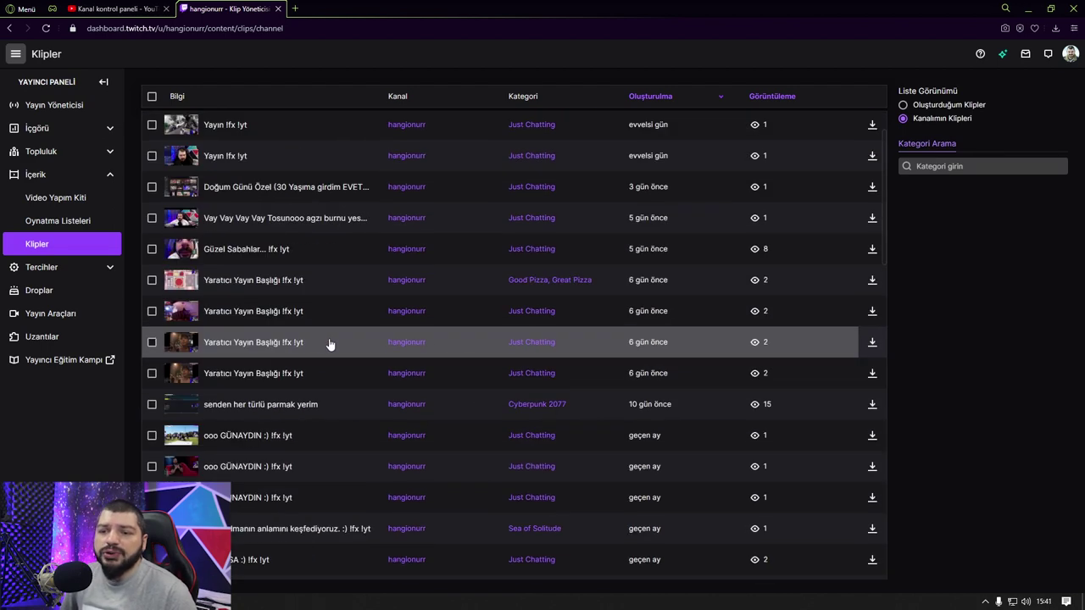
# - Open the Kanal settings under Tercihler and review the Yayın Anahtarı ve Tercihleri options down to the İzinler section
pyautogui.click(109, 174)
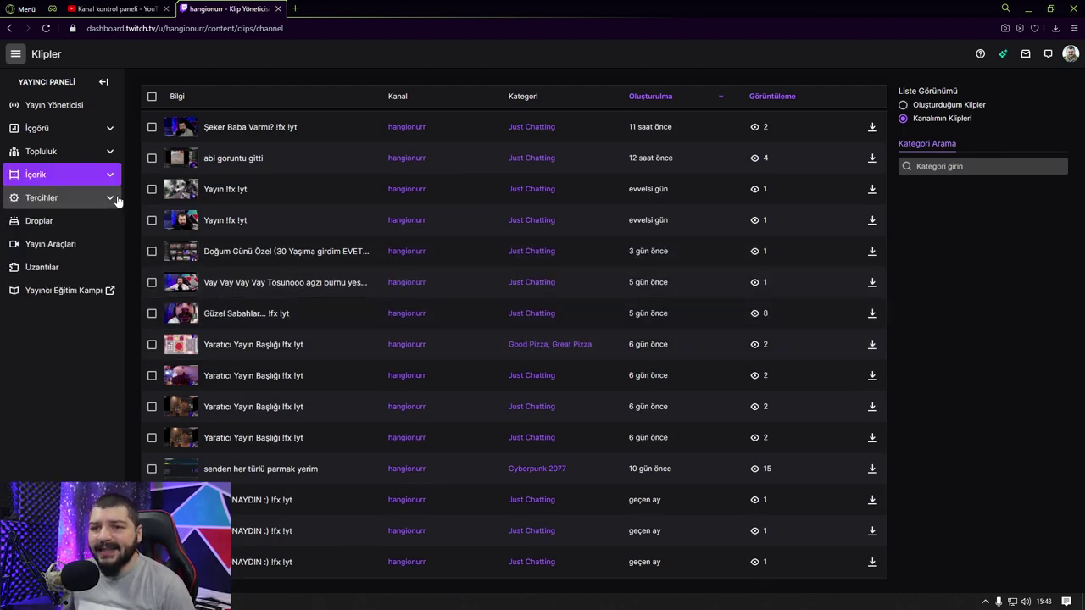
pyautogui.click(109, 200)
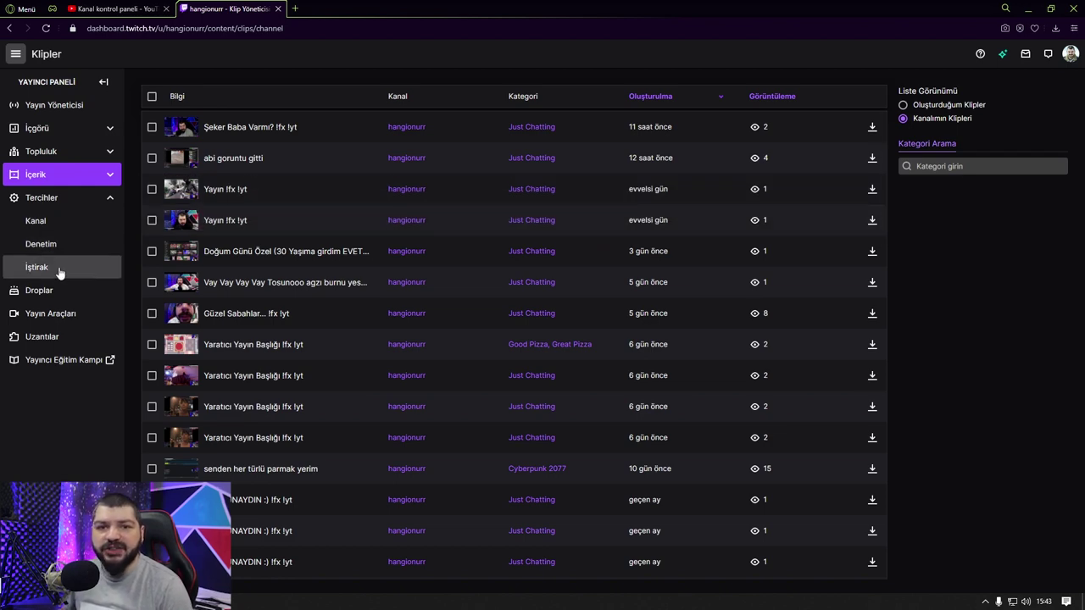
pyautogui.click(70, 241)
pyautogui.click(72, 224)
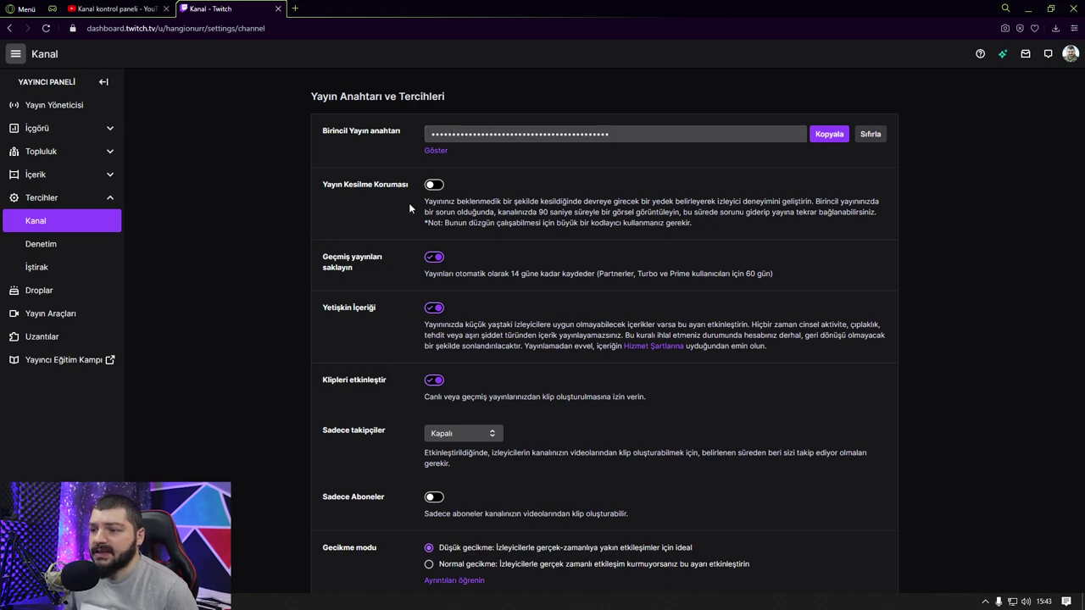
pyautogui.scroll(-1, 364, 306)
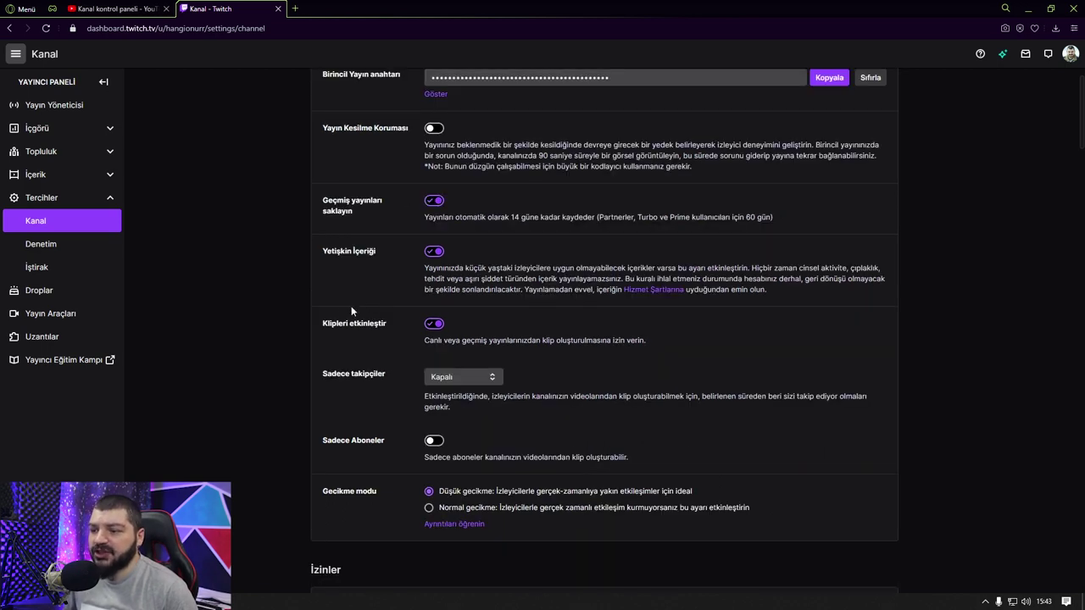
pyautogui.scroll(-1, 328, 386)
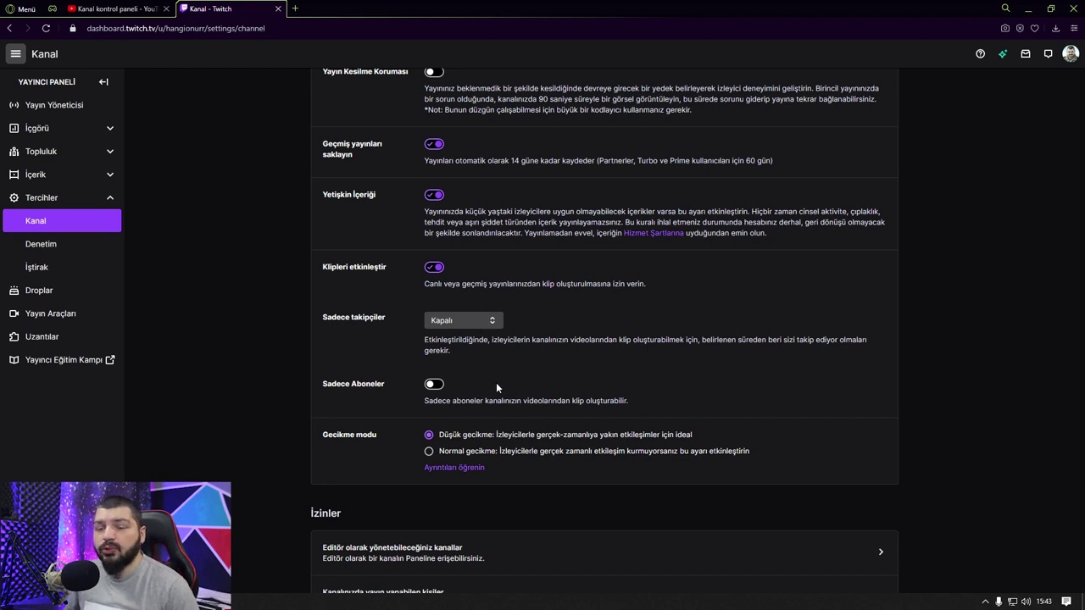
pyautogui.scroll(-1, 368, 449)
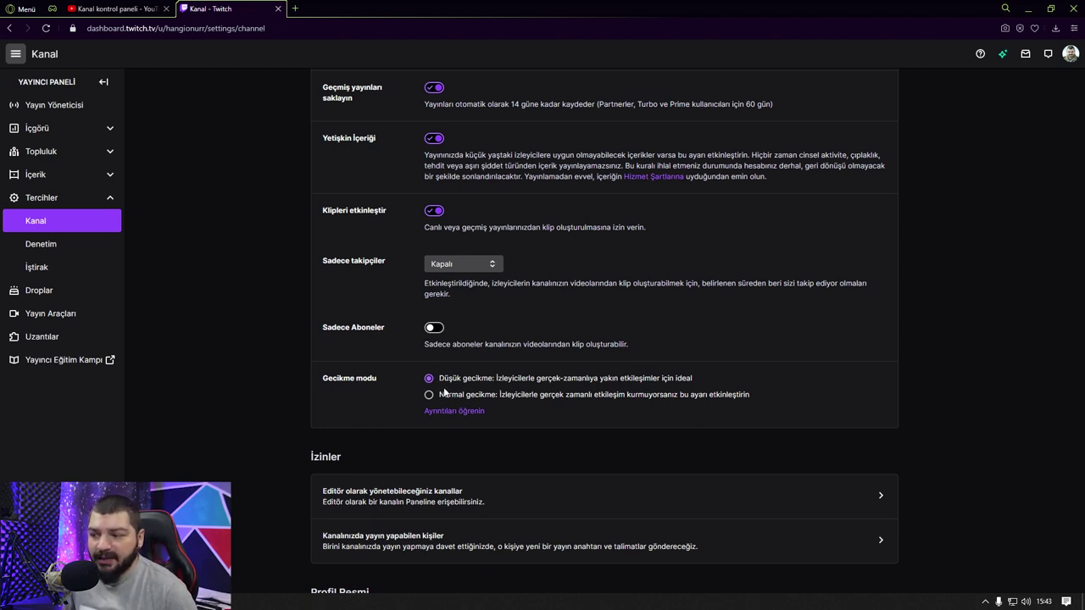
pyautogui.scroll(-2, 400, 405)
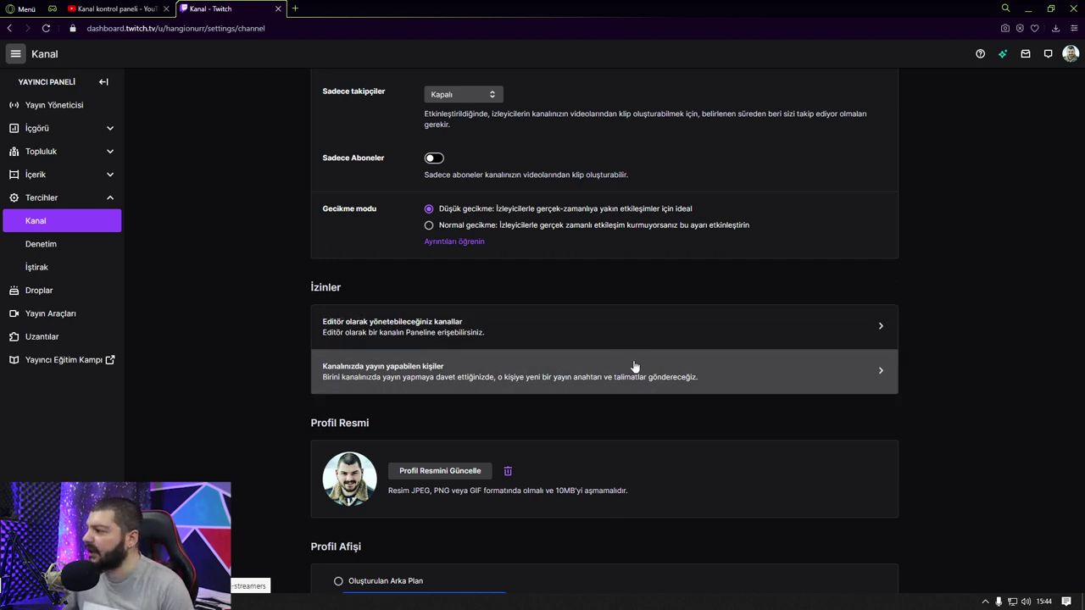
# - Review the remaining Kanal settings, from Profil Resmi, Profil Afişi and Profil Vurgu Rengi through Sosyal Medya Bağlantıları and Yayın Programı to Otomatik Paylaşım
pyautogui.scroll(-6, 505, 394)
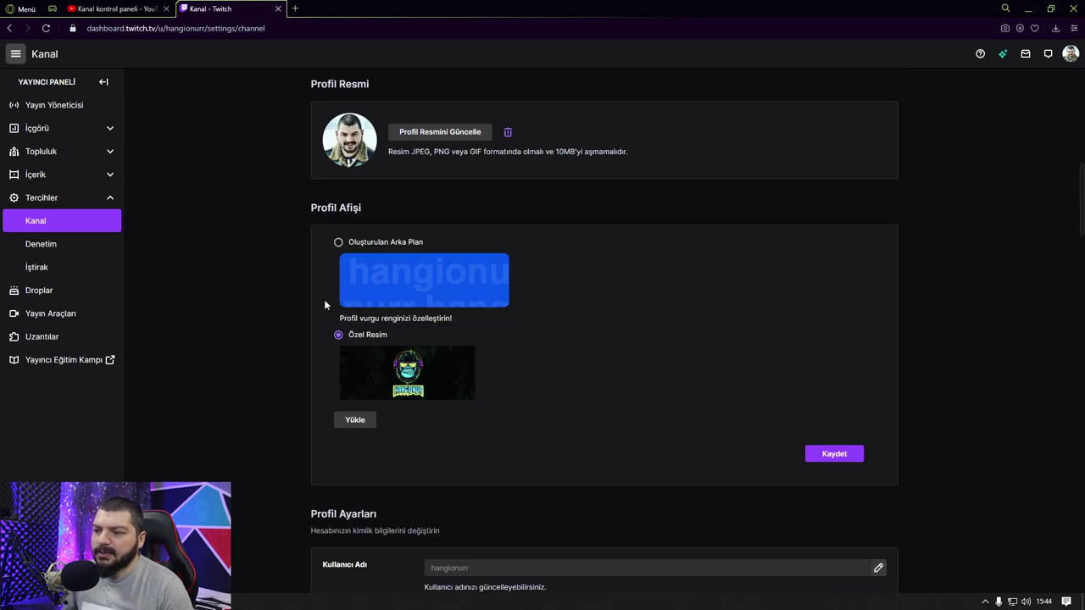
pyautogui.scroll(-7, 440, 337)
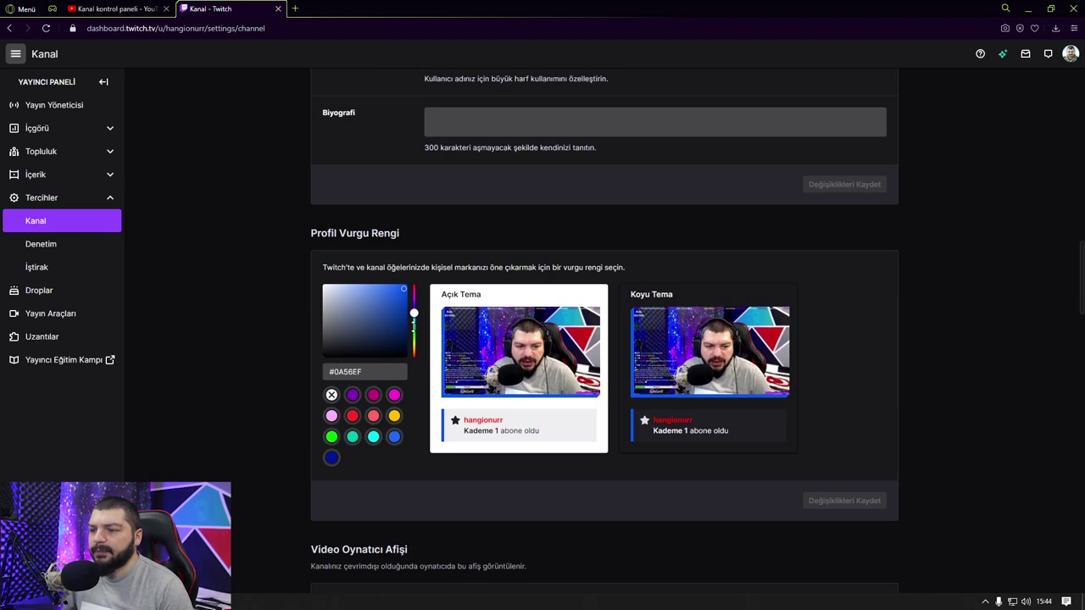
pyautogui.scroll(3, 420, 381)
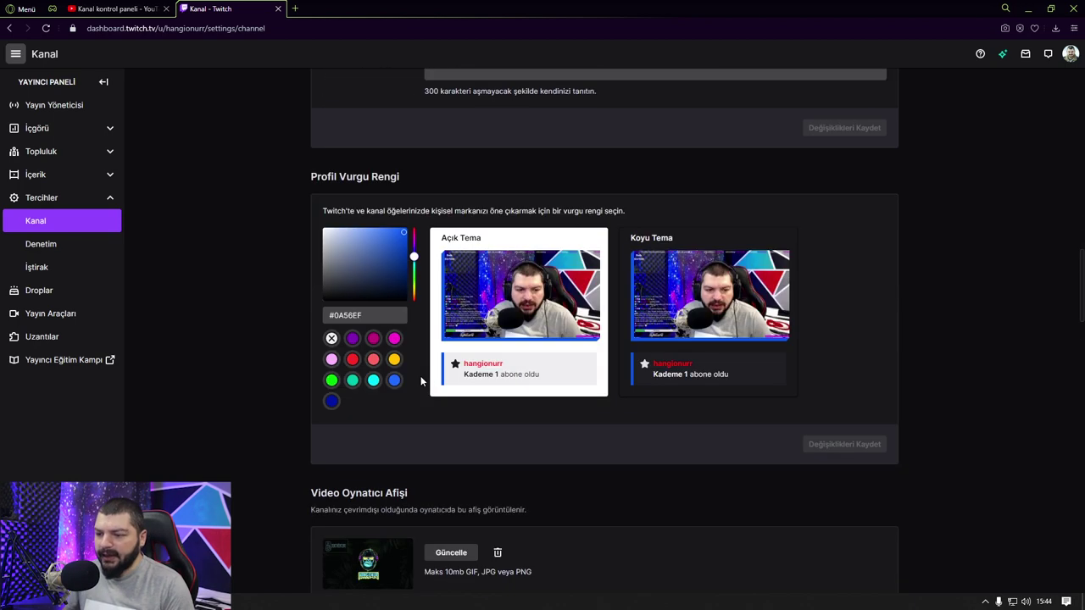
pyautogui.scroll(-5, 420, 381)
pyautogui.scroll(-3, 421, 382)
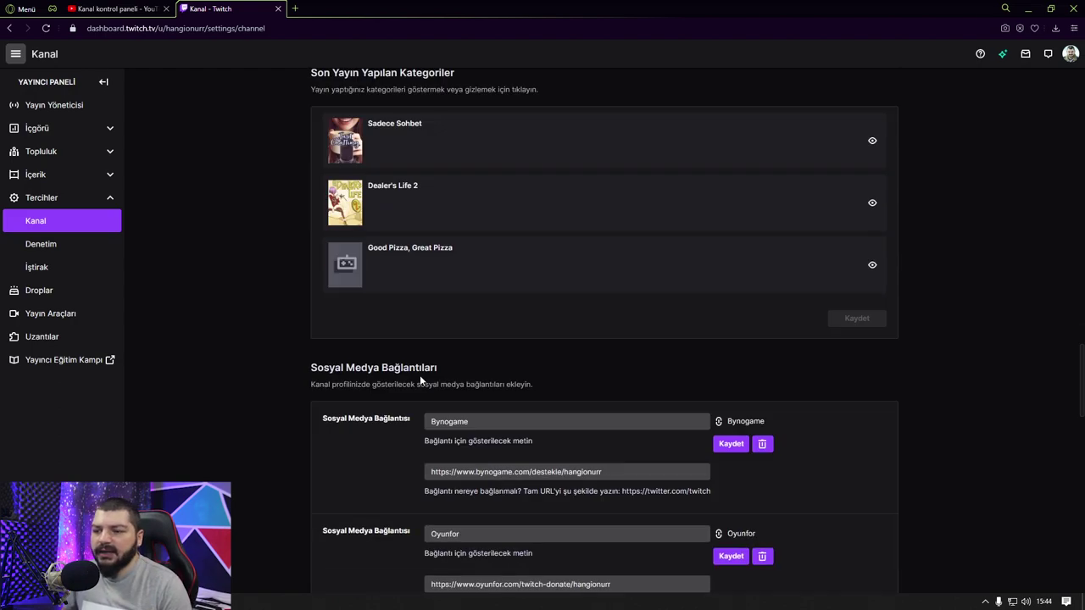
pyautogui.scroll(-8, 449, 315)
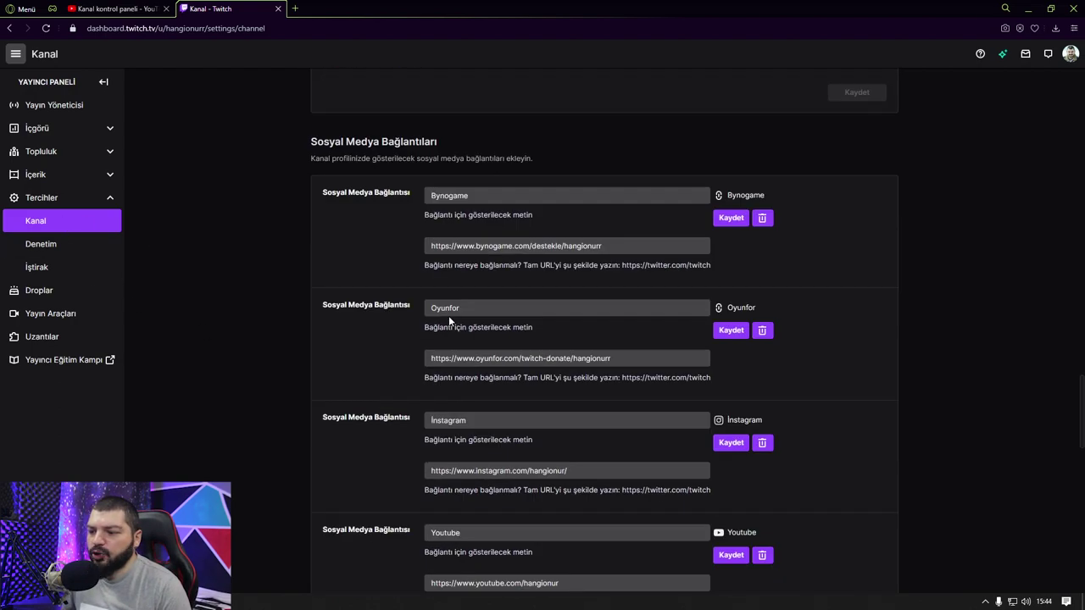
pyautogui.scroll(-1, 451, 326)
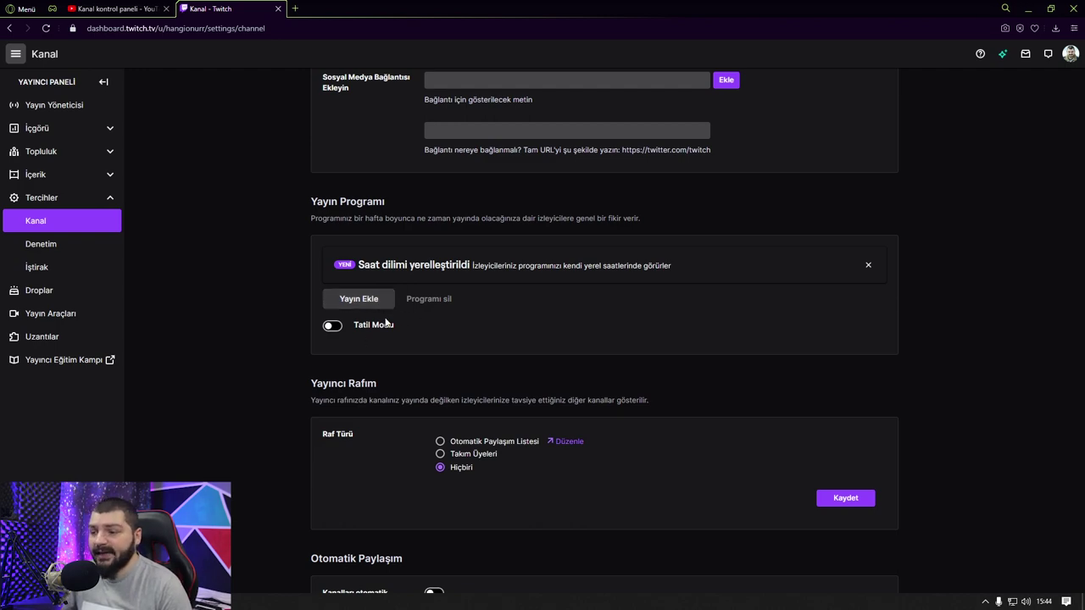
pyautogui.scroll(-3, 385, 321)
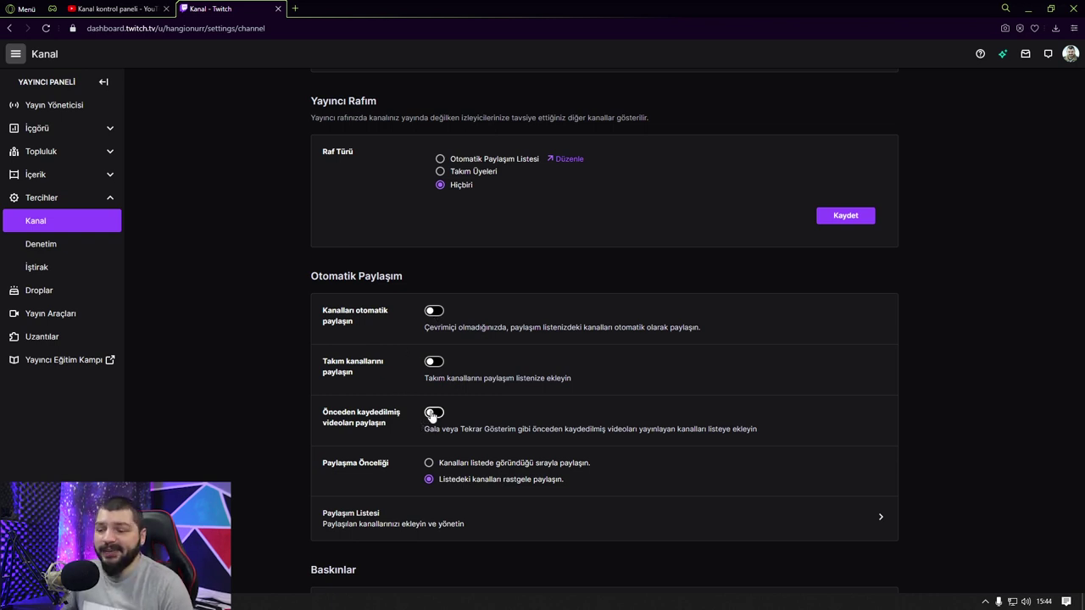
pyautogui.scroll(-2, 432, 415)
# - In the Denetim settings, toggle Köprüleri Engelle on and back off, and view the chat delay choices for non-moderators
pyautogui.click(51, 245)
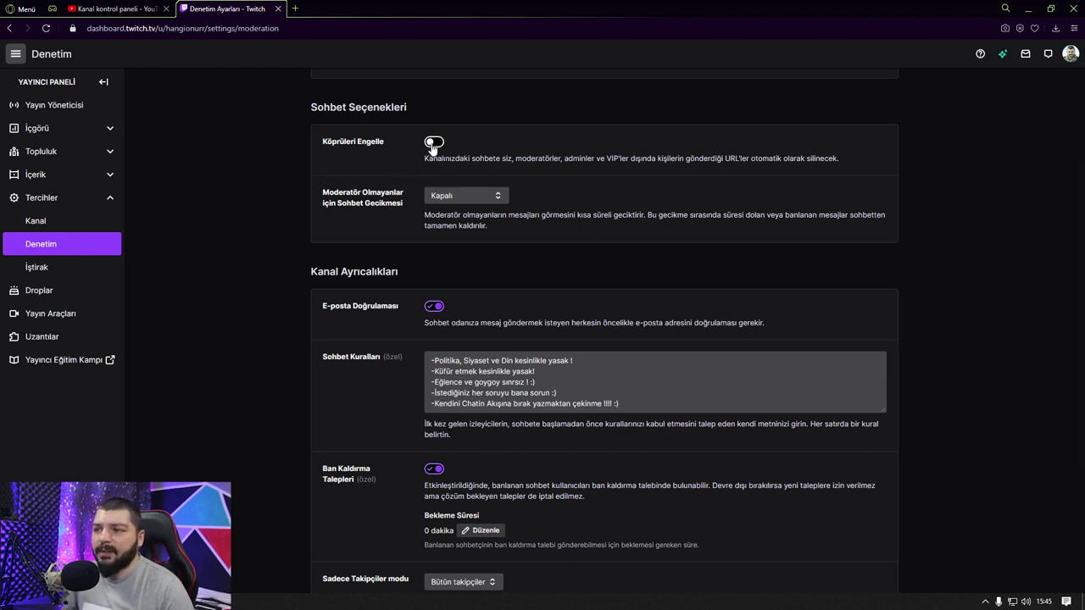
pyautogui.click(434, 143)
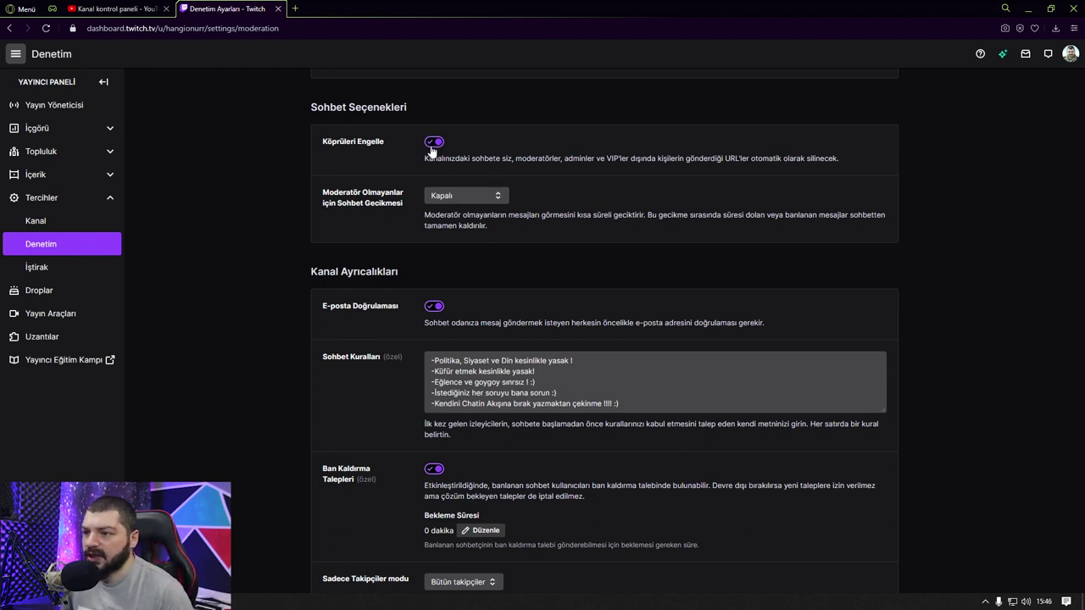
pyautogui.click(433, 144)
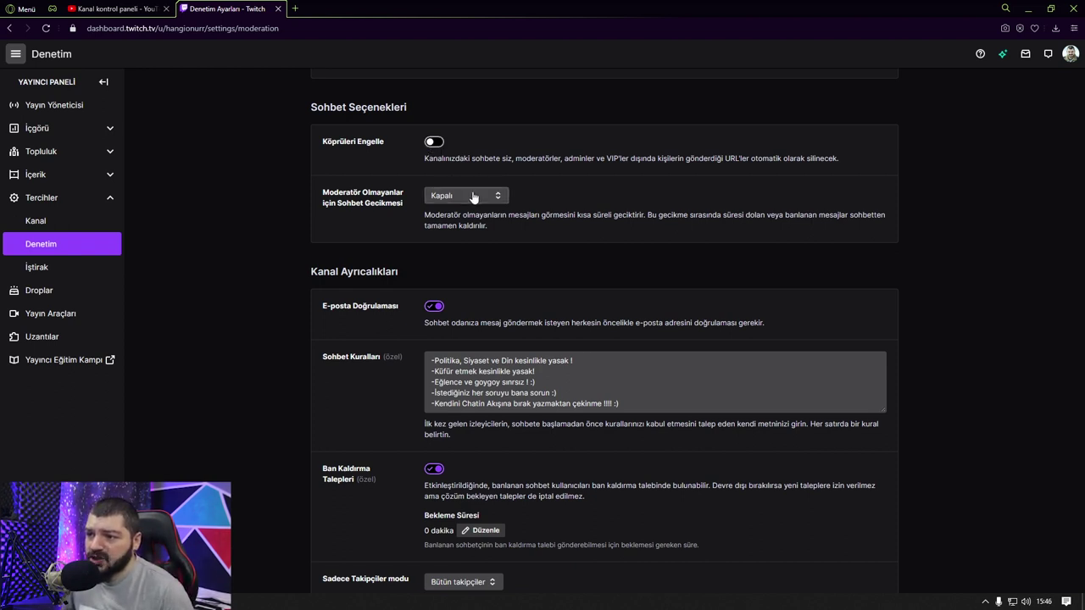
pyautogui.click(486, 197)
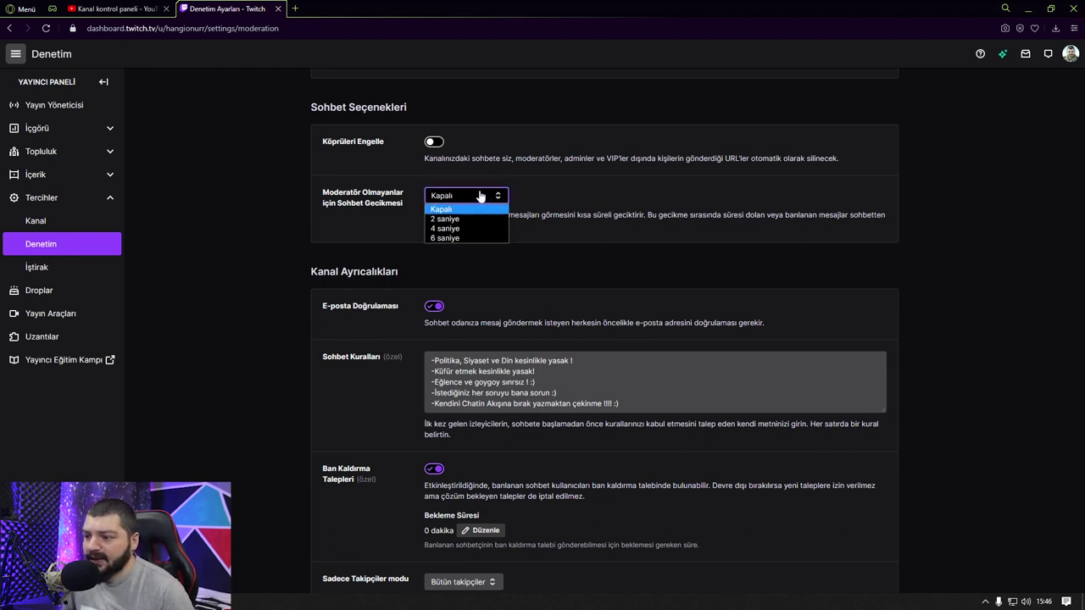
pyautogui.click(480, 197)
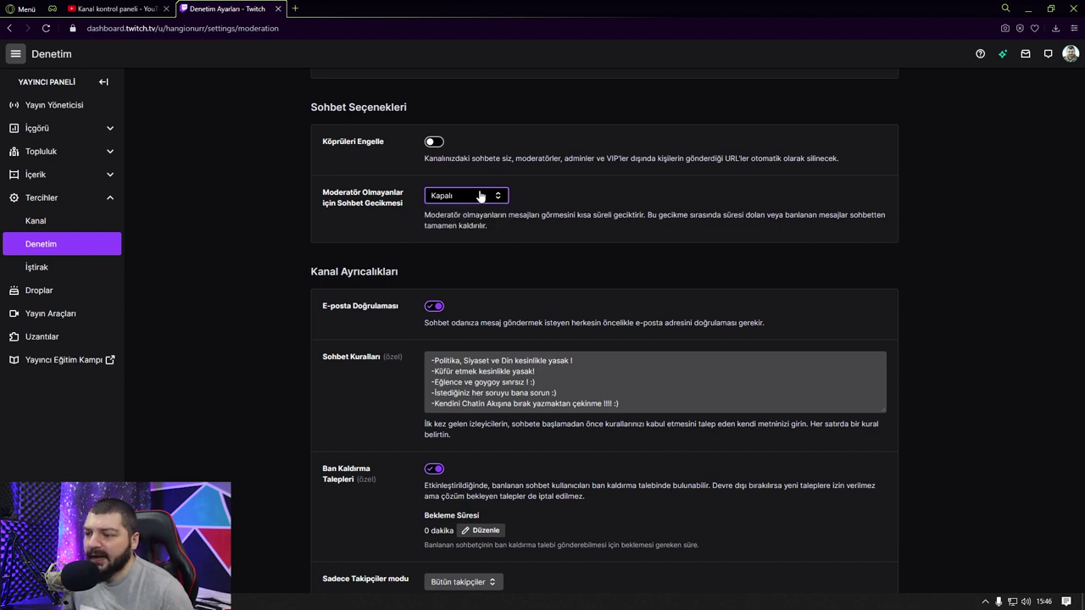
# - Review the E-posta Doğrulaması option and highlight the Sohbet Kuralları text under Kanal Ayrıcalıkları without editing it
pyautogui.scroll(-2, 588, 240)
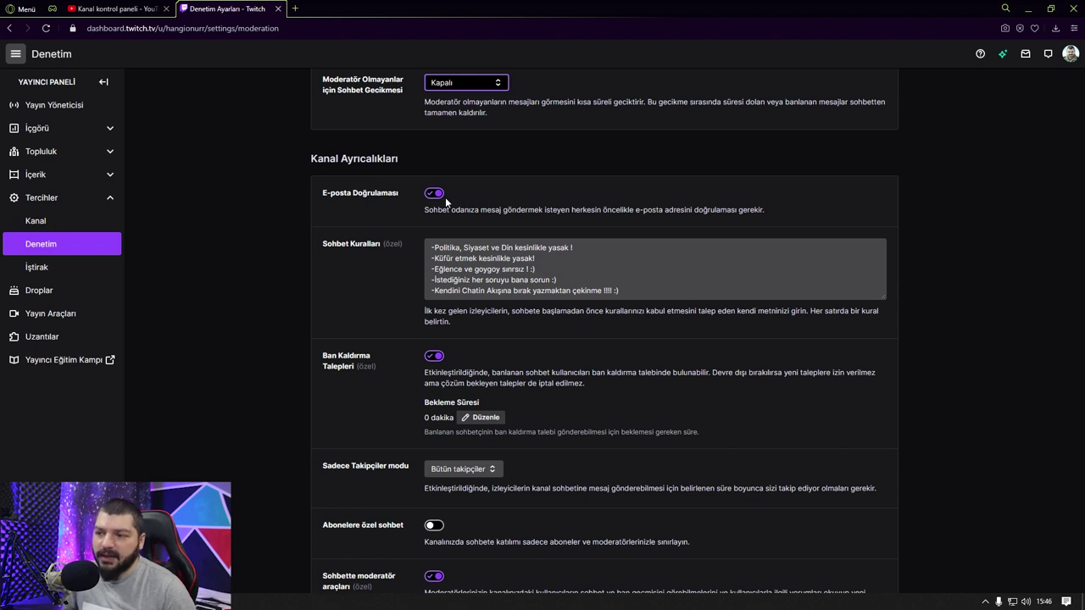
pyautogui.moveTo(431, 248); pyautogui.dragTo(585, 291)
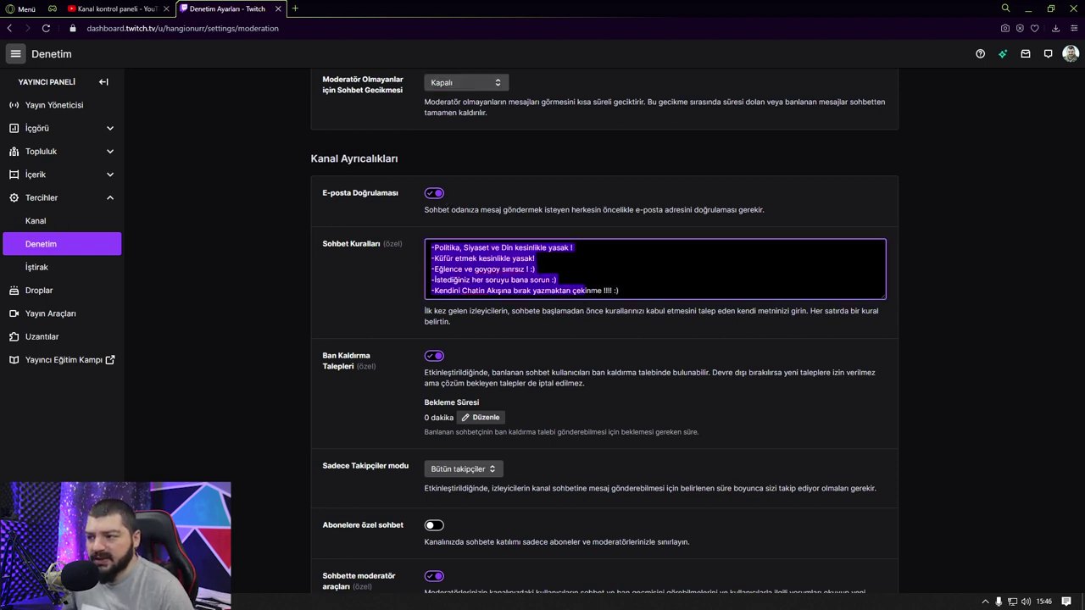
pyautogui.click(620, 290)
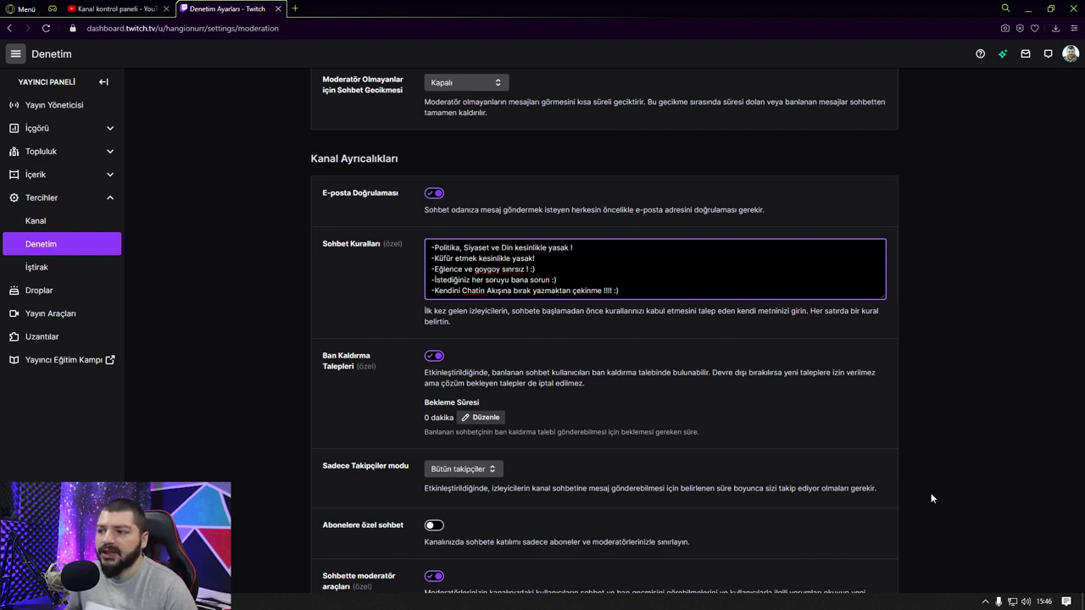
pyautogui.hotkey('ctrl', 'a')
pyautogui.click(383, 284)
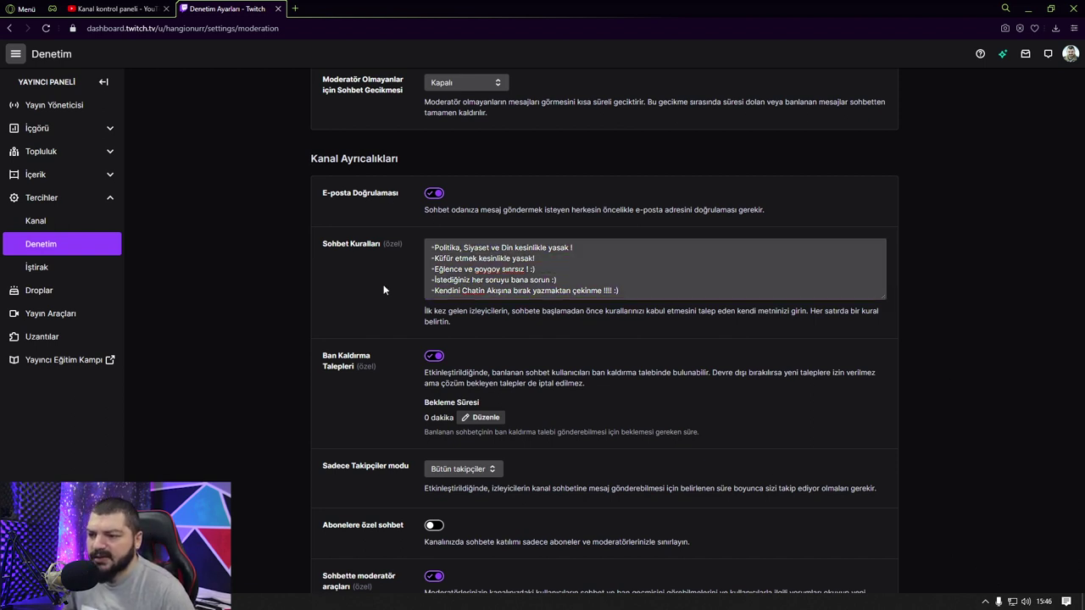
# - Try Sadece Takipçiler modu at 10 dakika, and finally set it to Kapalı
pyautogui.scroll(-1, 383, 284)
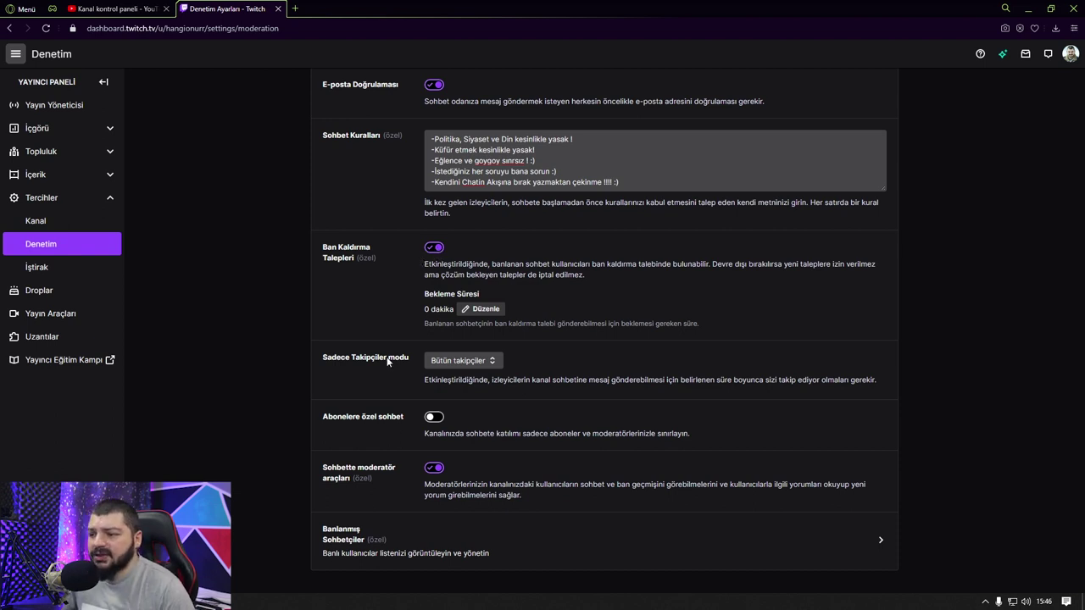
pyautogui.click(468, 362)
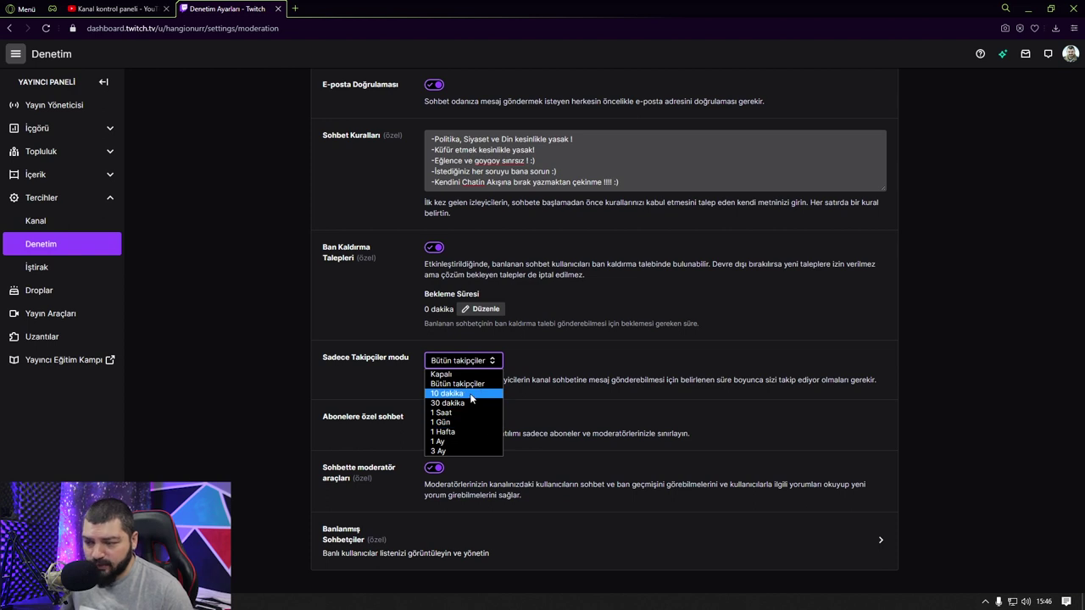
pyautogui.click(472, 396)
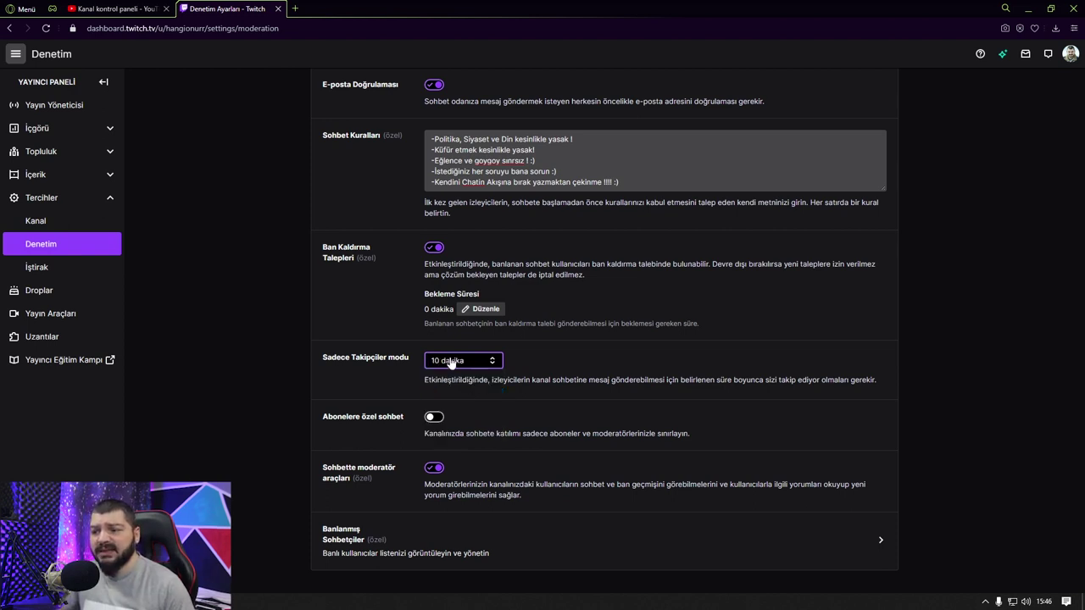
pyautogui.click(473, 363)
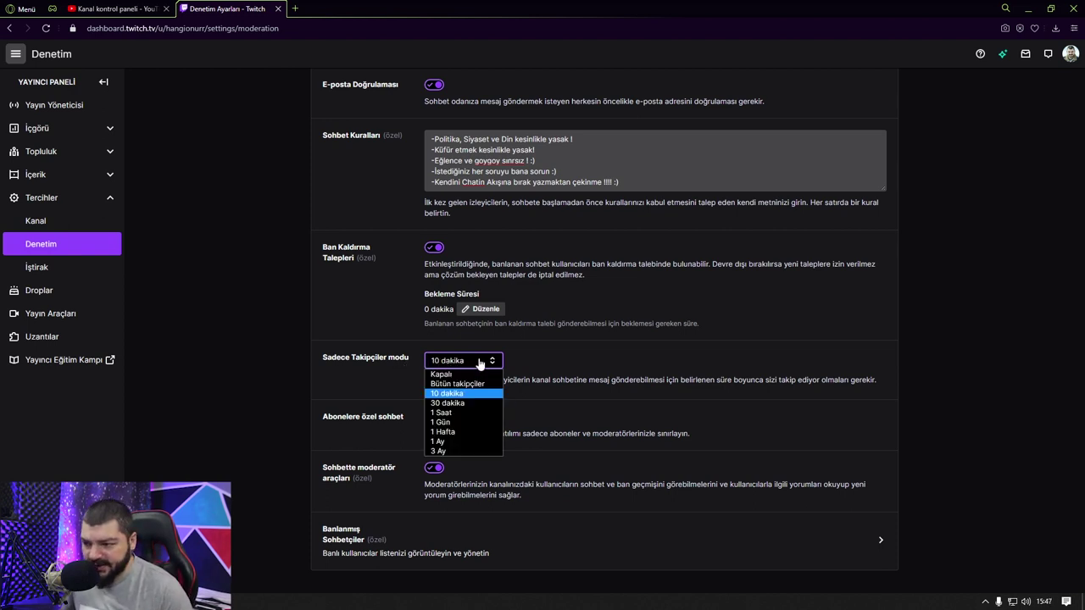
pyautogui.click(458, 371)
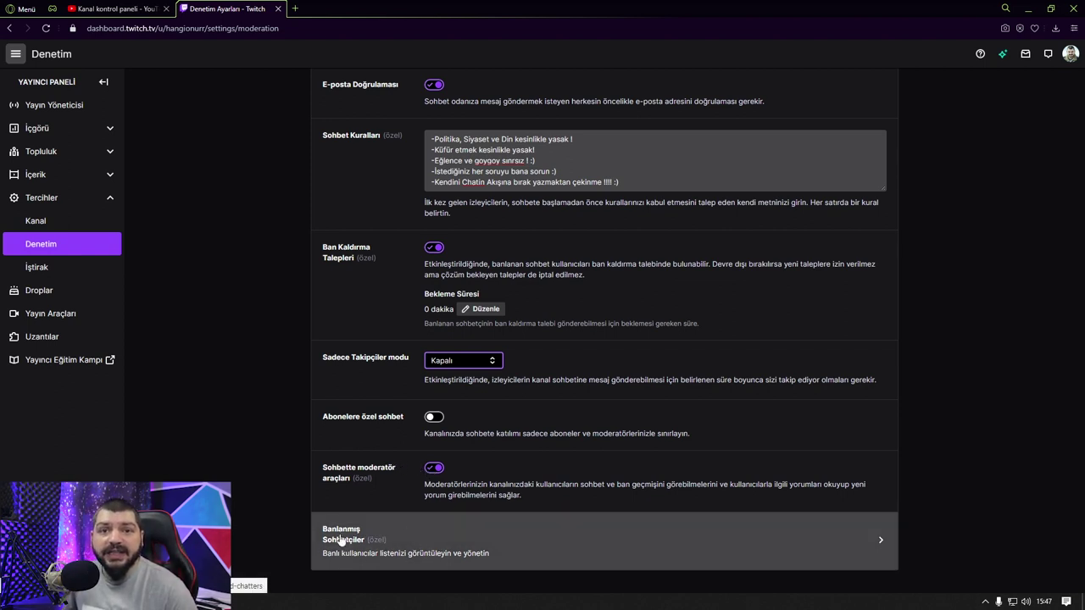
# - Open the İştirak settings under Tercihler, look over the revenue options, and view the İştirak Seçimi page before returning to the overview
pyautogui.click(74, 270)
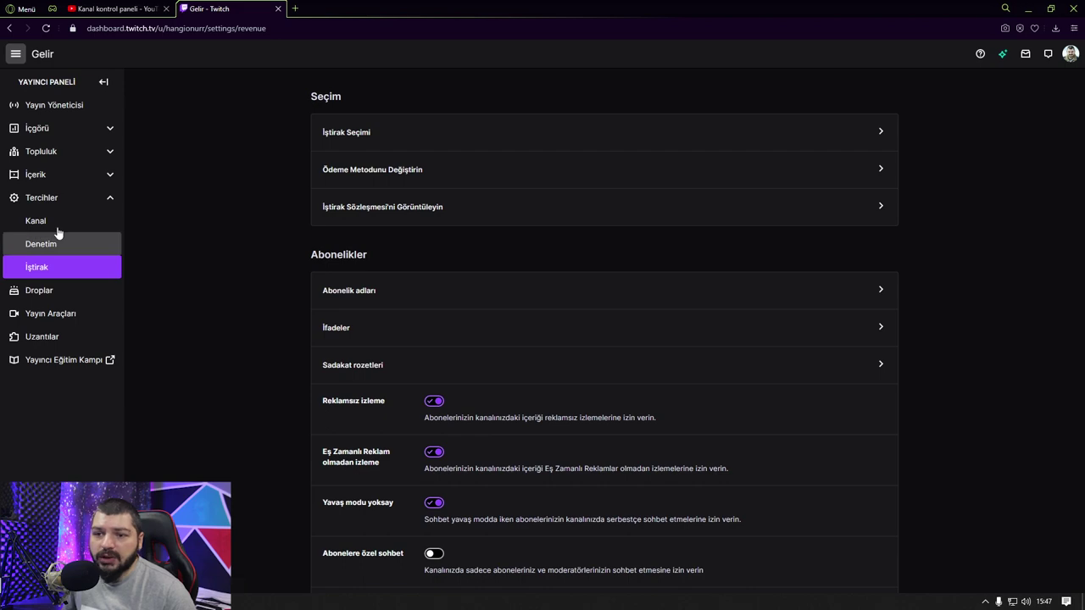
pyautogui.scroll(-5, 479, 237)
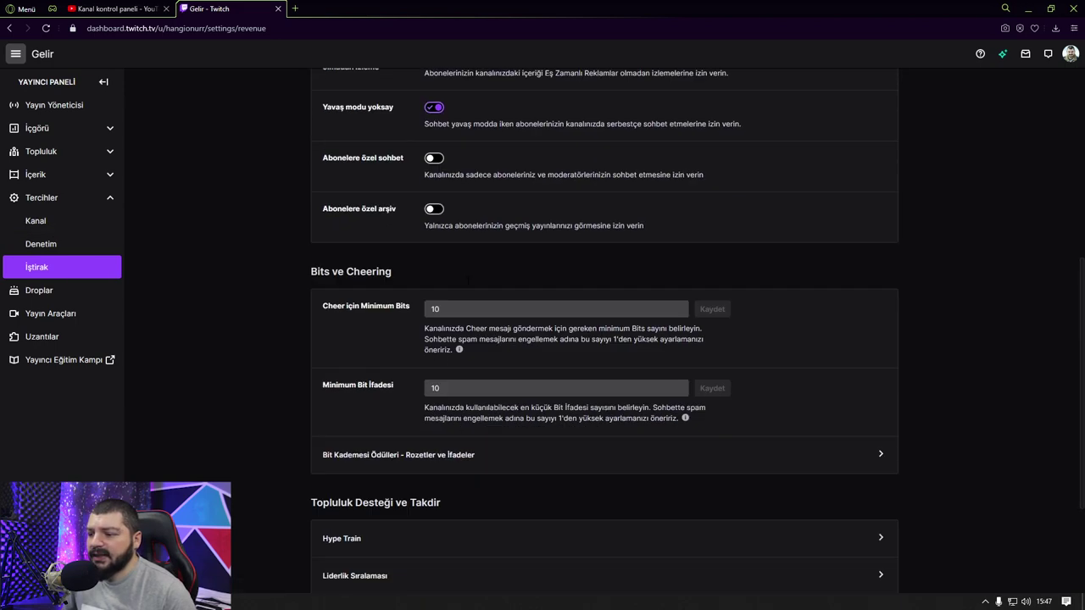
pyautogui.scroll(6, 467, 284)
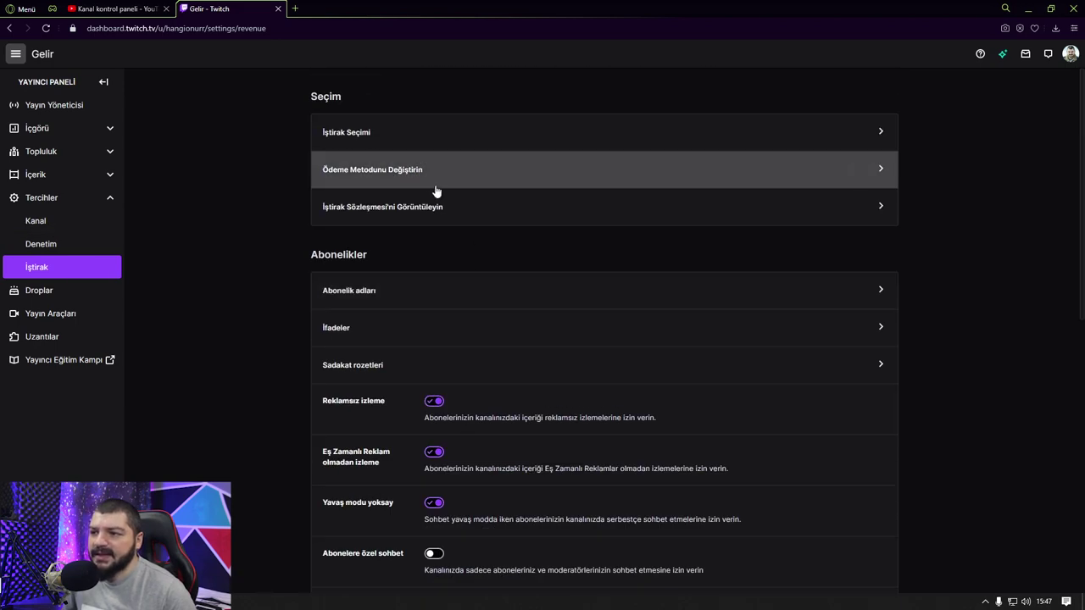
pyautogui.click(426, 138)
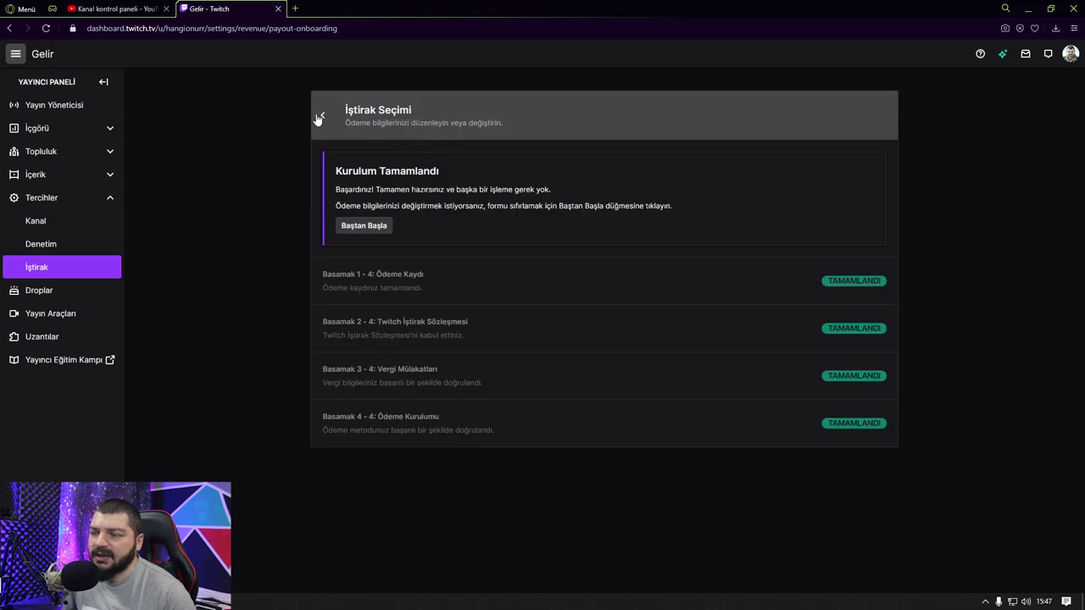
pyautogui.click(320, 118)
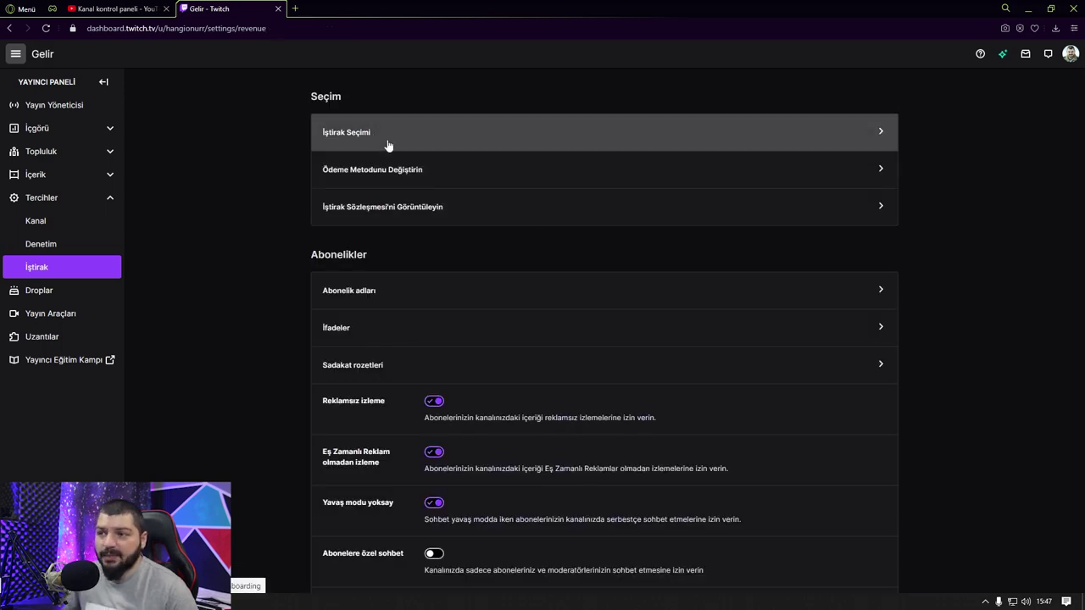
# - View the subscription tier names in Abonelik adları, and open the İfadeler settings under Abonelikler
pyautogui.scroll(-2, 390, 219)
pyautogui.click(377, 197)
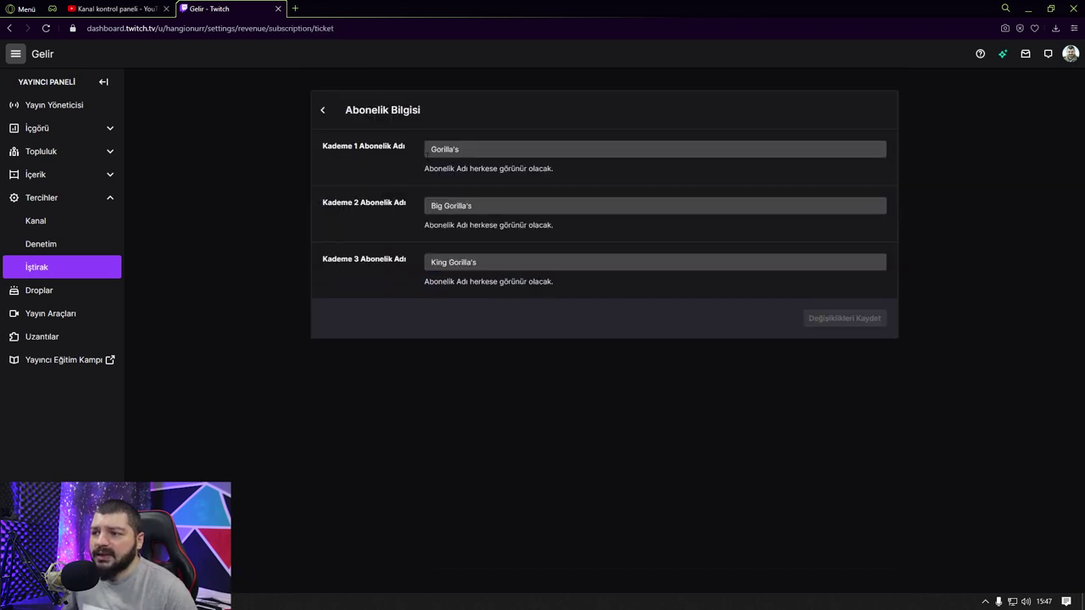
pyautogui.hotkey('alt', 'Left')
pyautogui.click(388, 316)
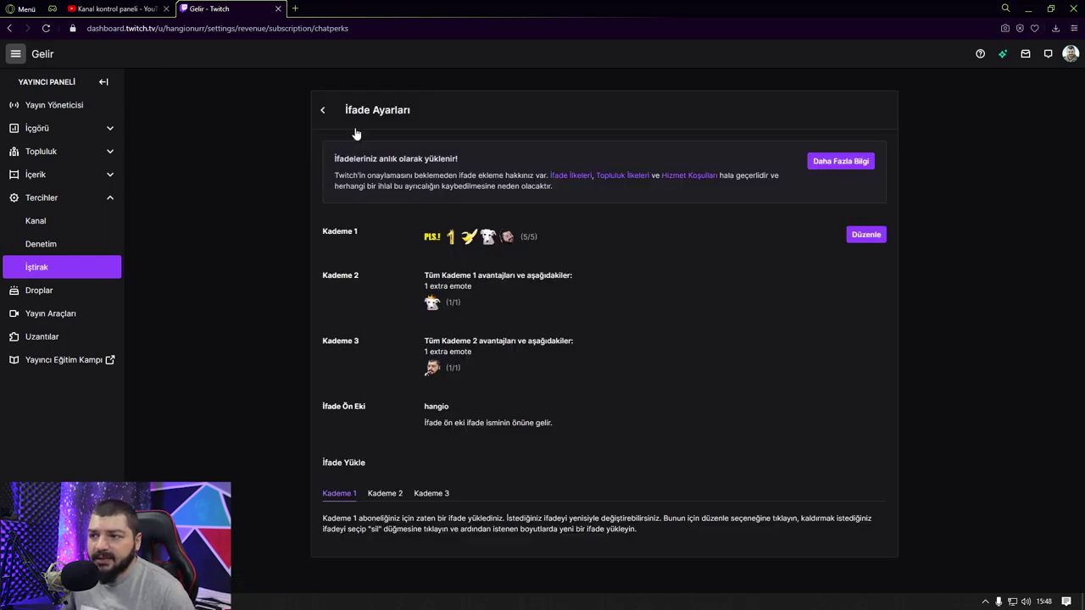
# - Leave the İfade Ayarları page, look over the Sadakat Rozetleri page, and return to the İştirak overview
pyautogui.hotkey('alt', 'Left')
pyautogui.click(380, 313)
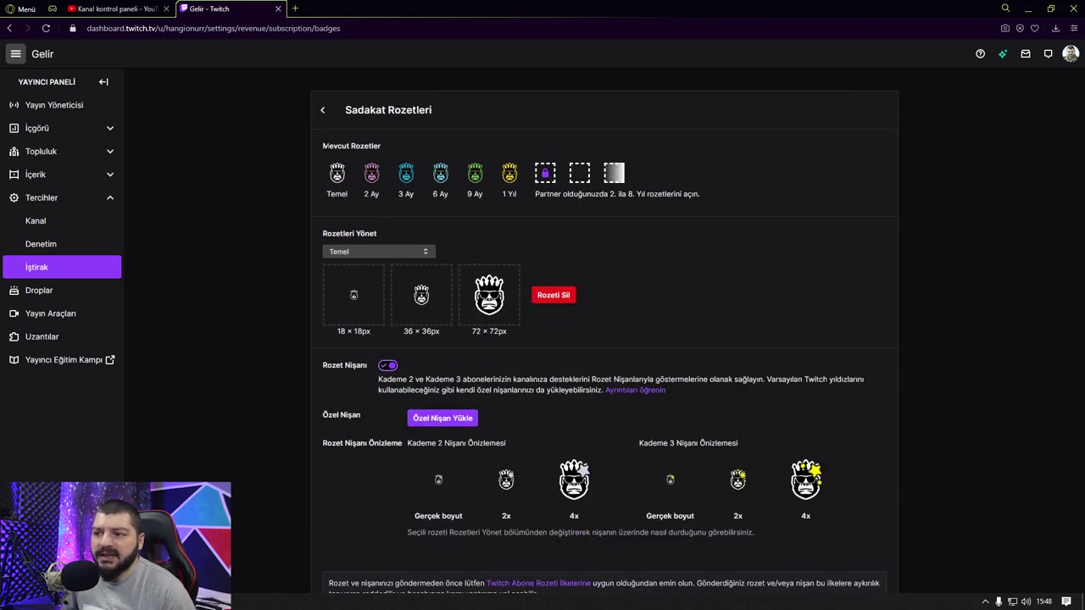
pyautogui.scroll(-1, 568, 255)
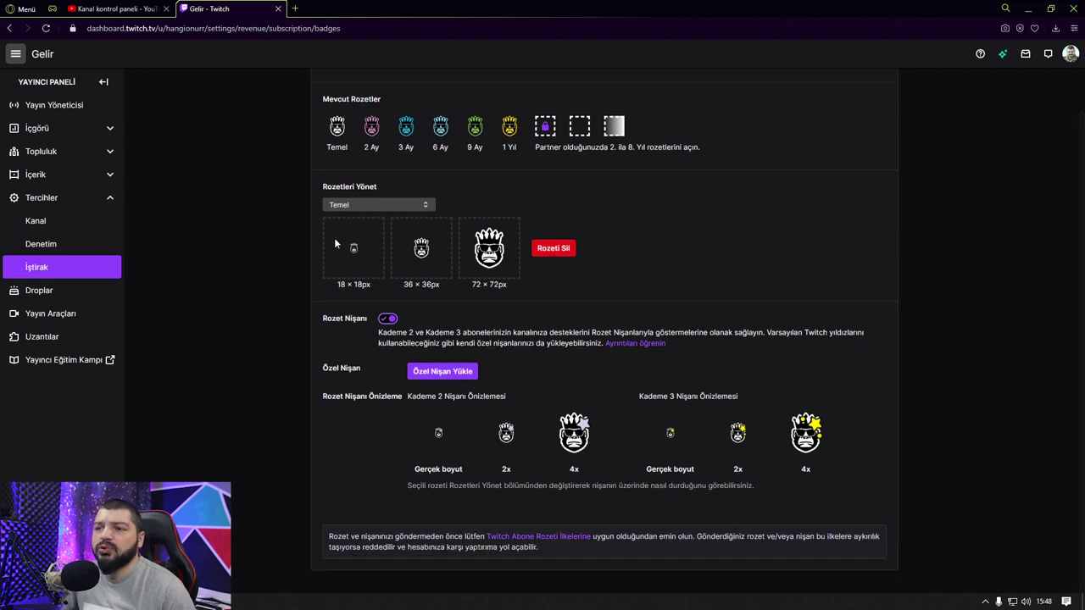
pyautogui.scroll(1, 334, 238)
pyautogui.click(324, 113)
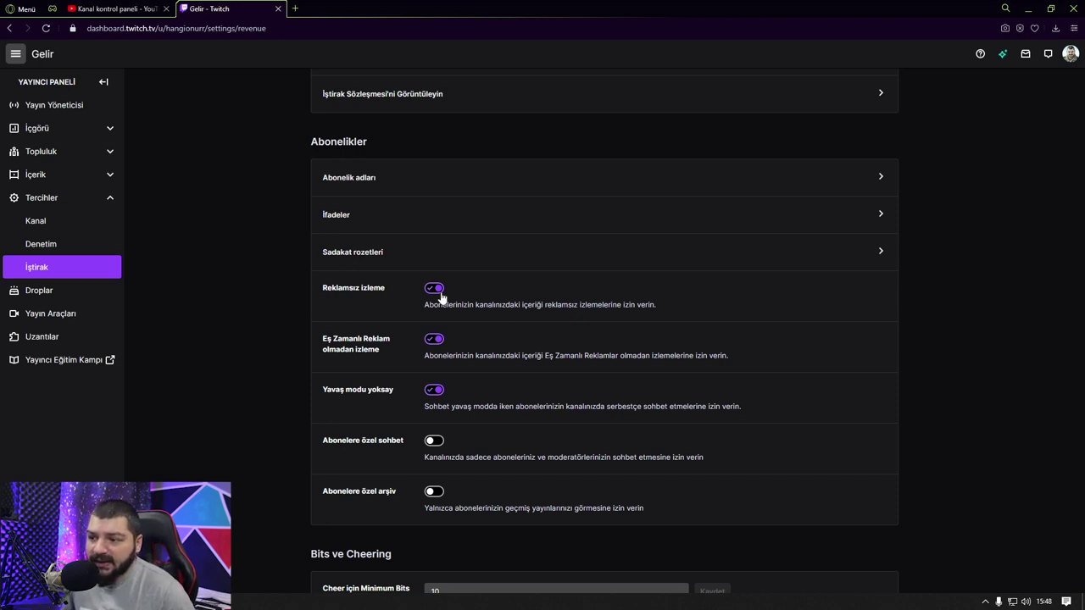
# - Review the subscriber privileges under Abonelikler and highlight the Yavaş modu yoksay description without changing it
pyautogui.scroll(-1, 440, 295)
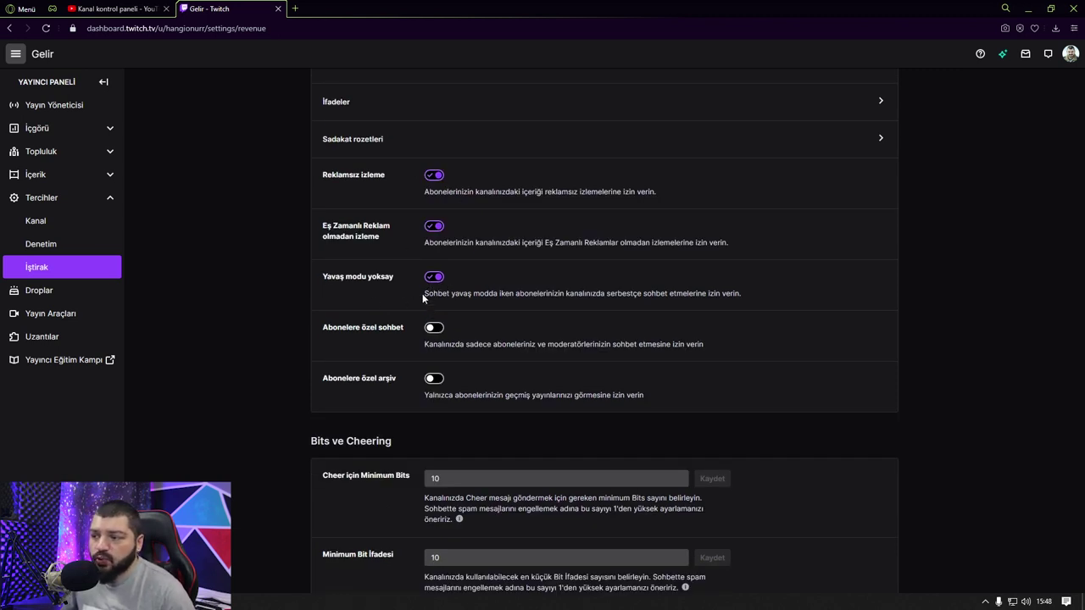
pyautogui.moveTo(424, 293); pyautogui.dragTo(722, 294)
pyautogui.click(534, 306)
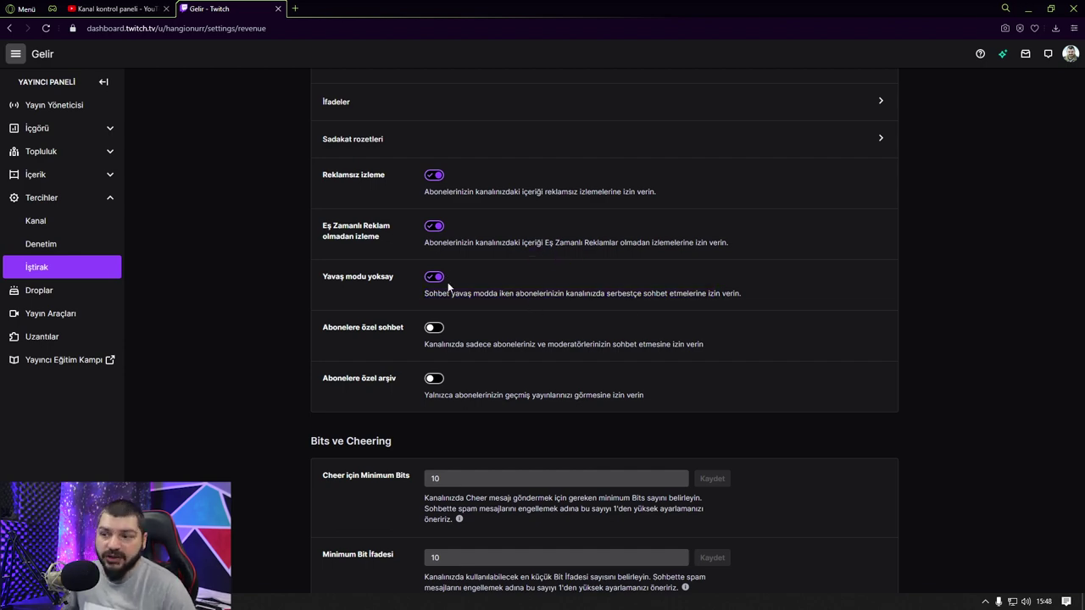
# - Open Bit Kademesi Ödülleri - Rozetler ve İfadeler under Bits ve Cheering and look through the Bit reward levels
pyautogui.scroll(-3, 448, 288)
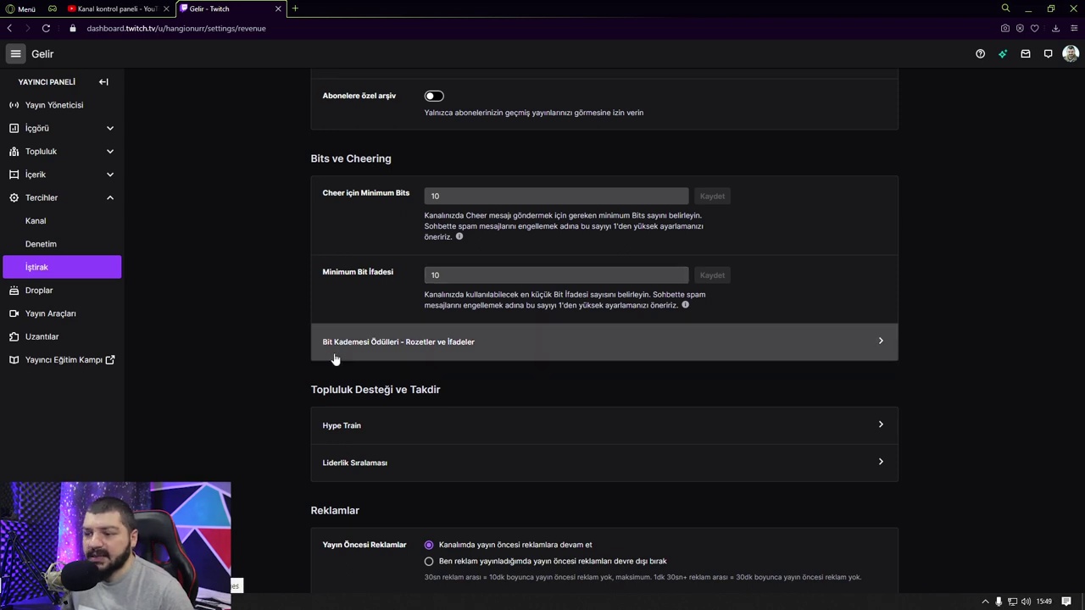
pyautogui.click(474, 343)
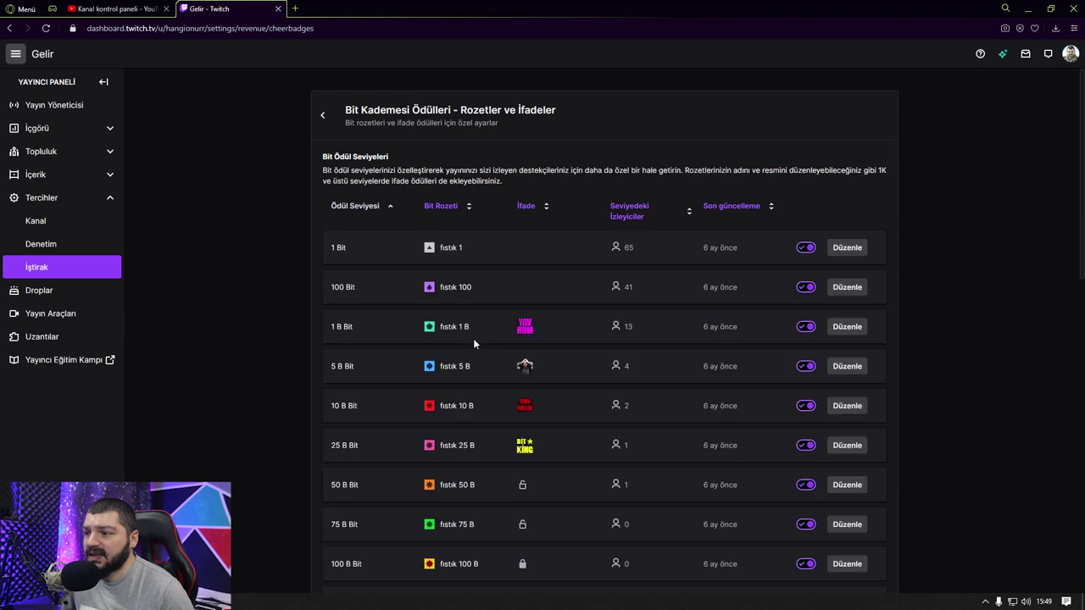
pyautogui.scroll(-1, 473, 287)
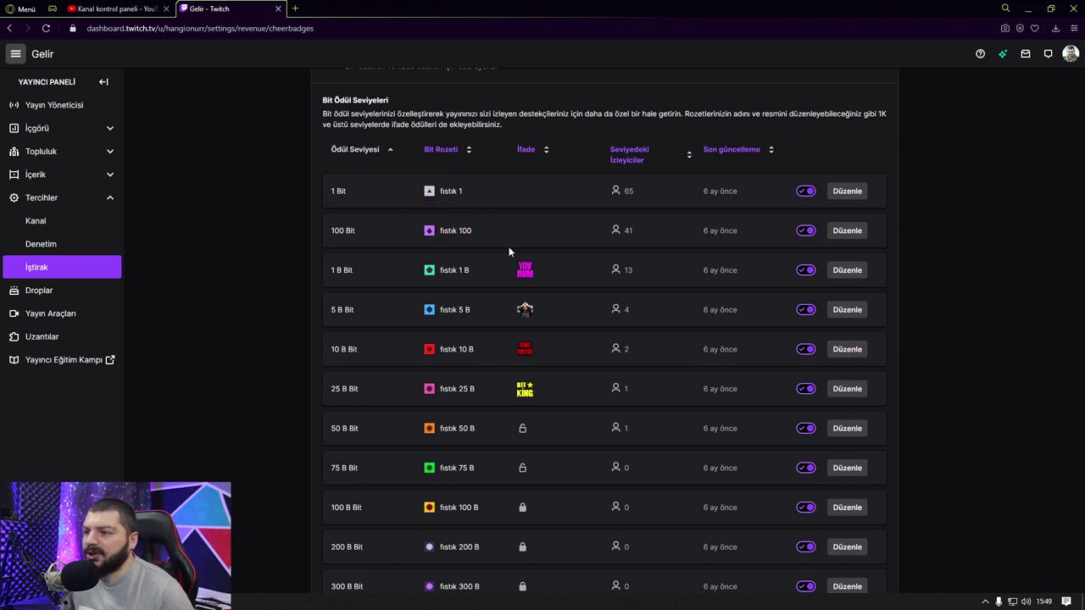
pyautogui.scroll(-1, 508, 247)
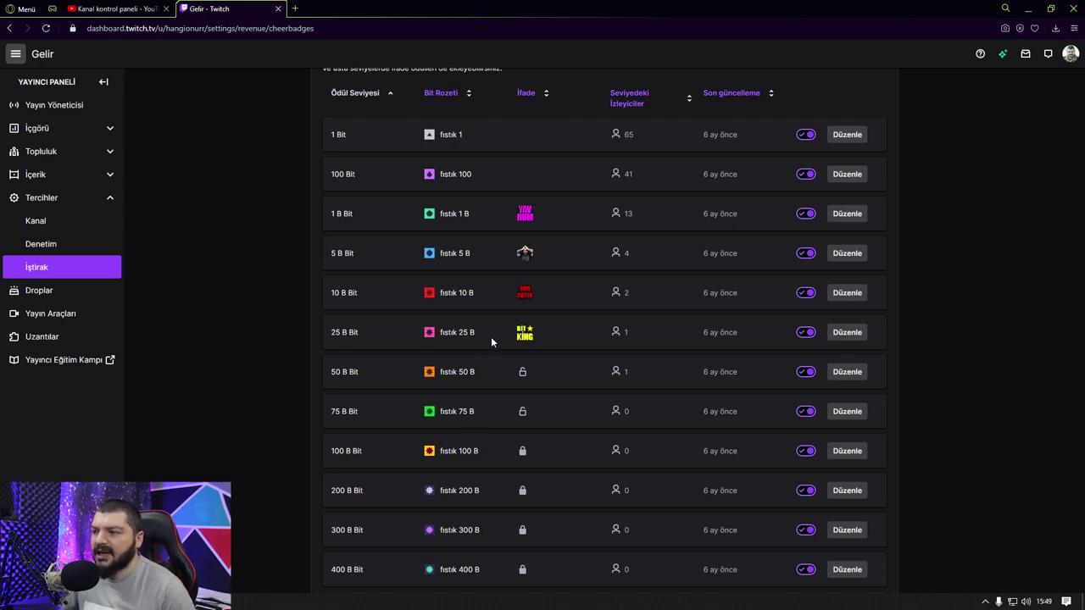
# - Highlight the 1 B Bit level's badge name and emote, and open that level's reward details for editing
pyautogui.tripleClick(477, 221)
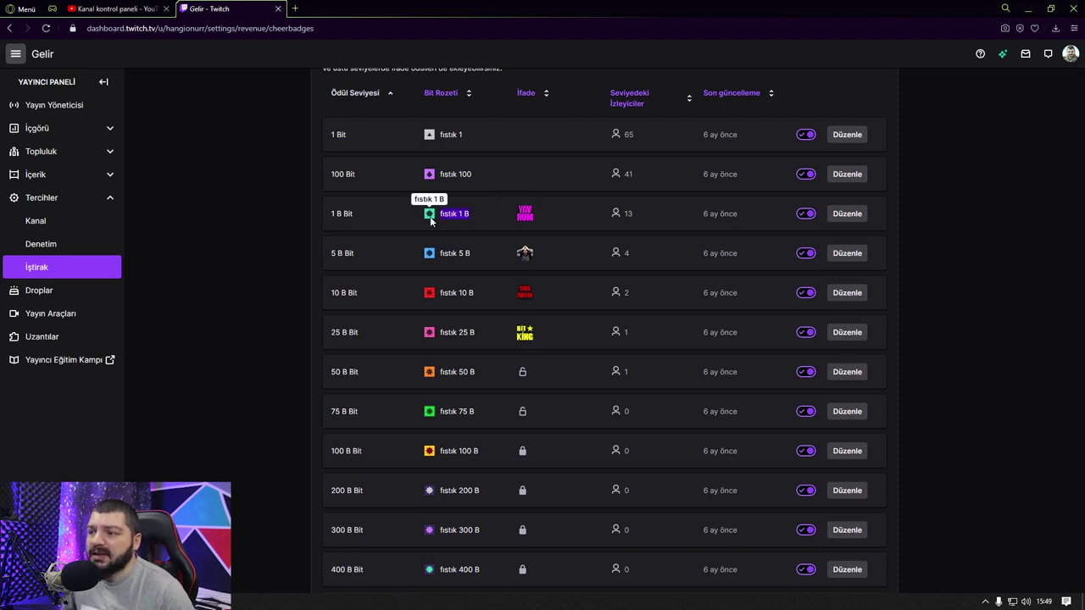
pyautogui.click(523, 221)
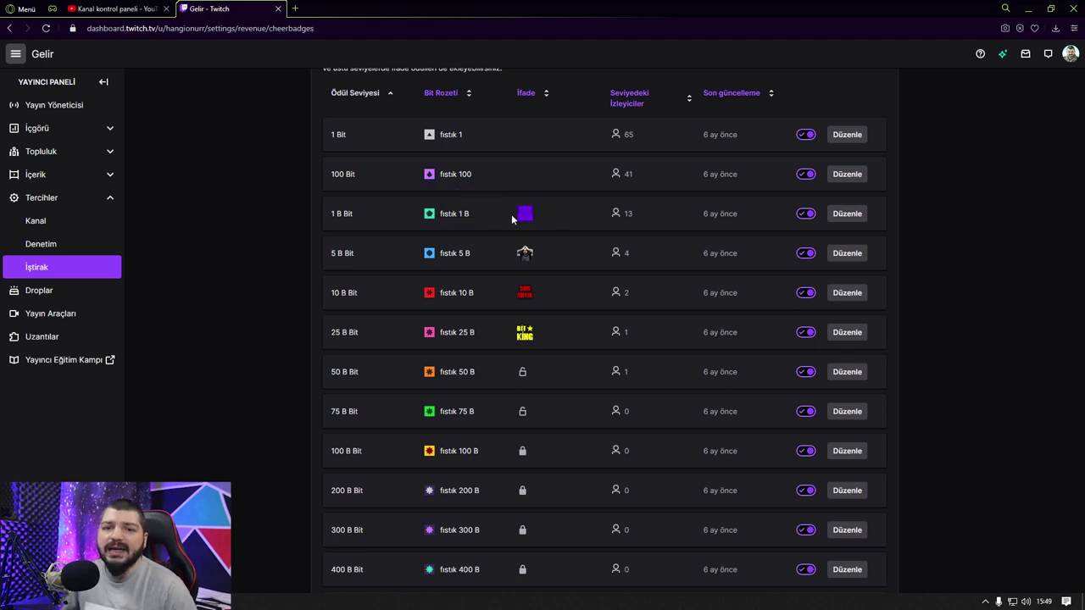
pyautogui.click(563, 216)
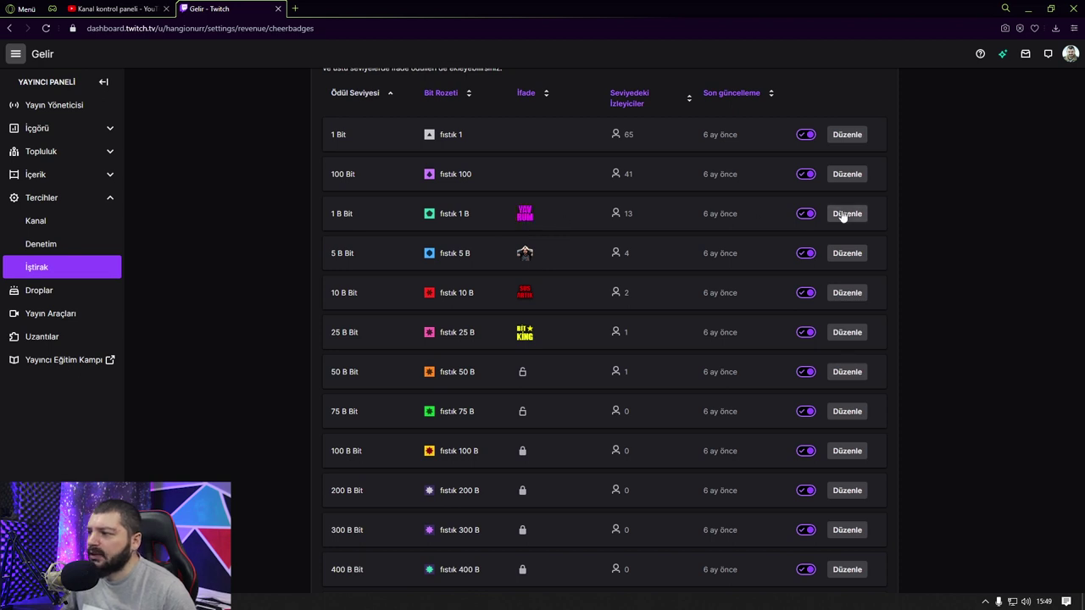
pyautogui.click(845, 214)
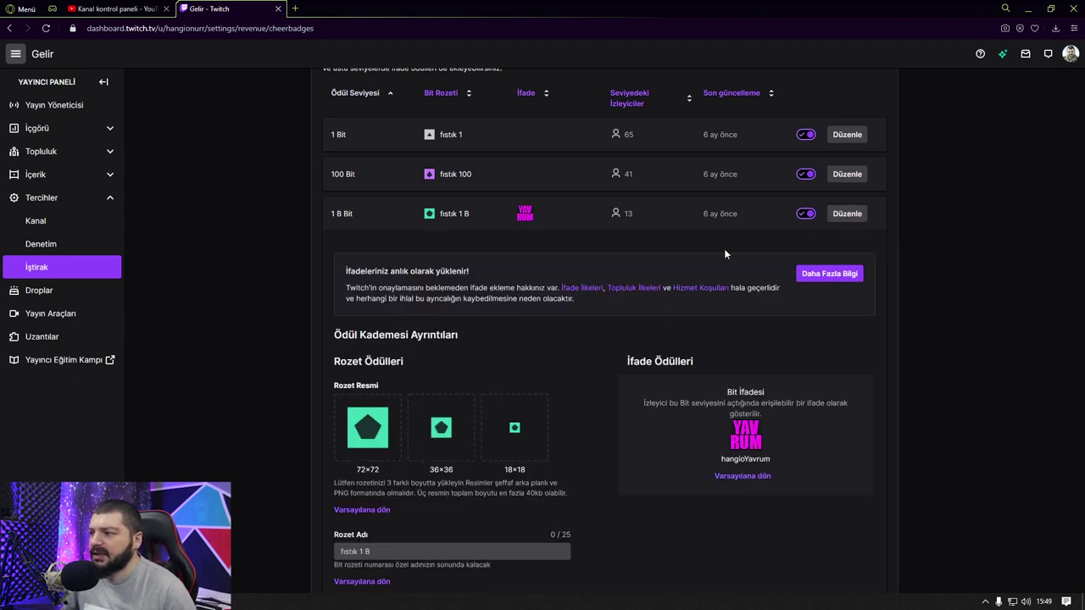